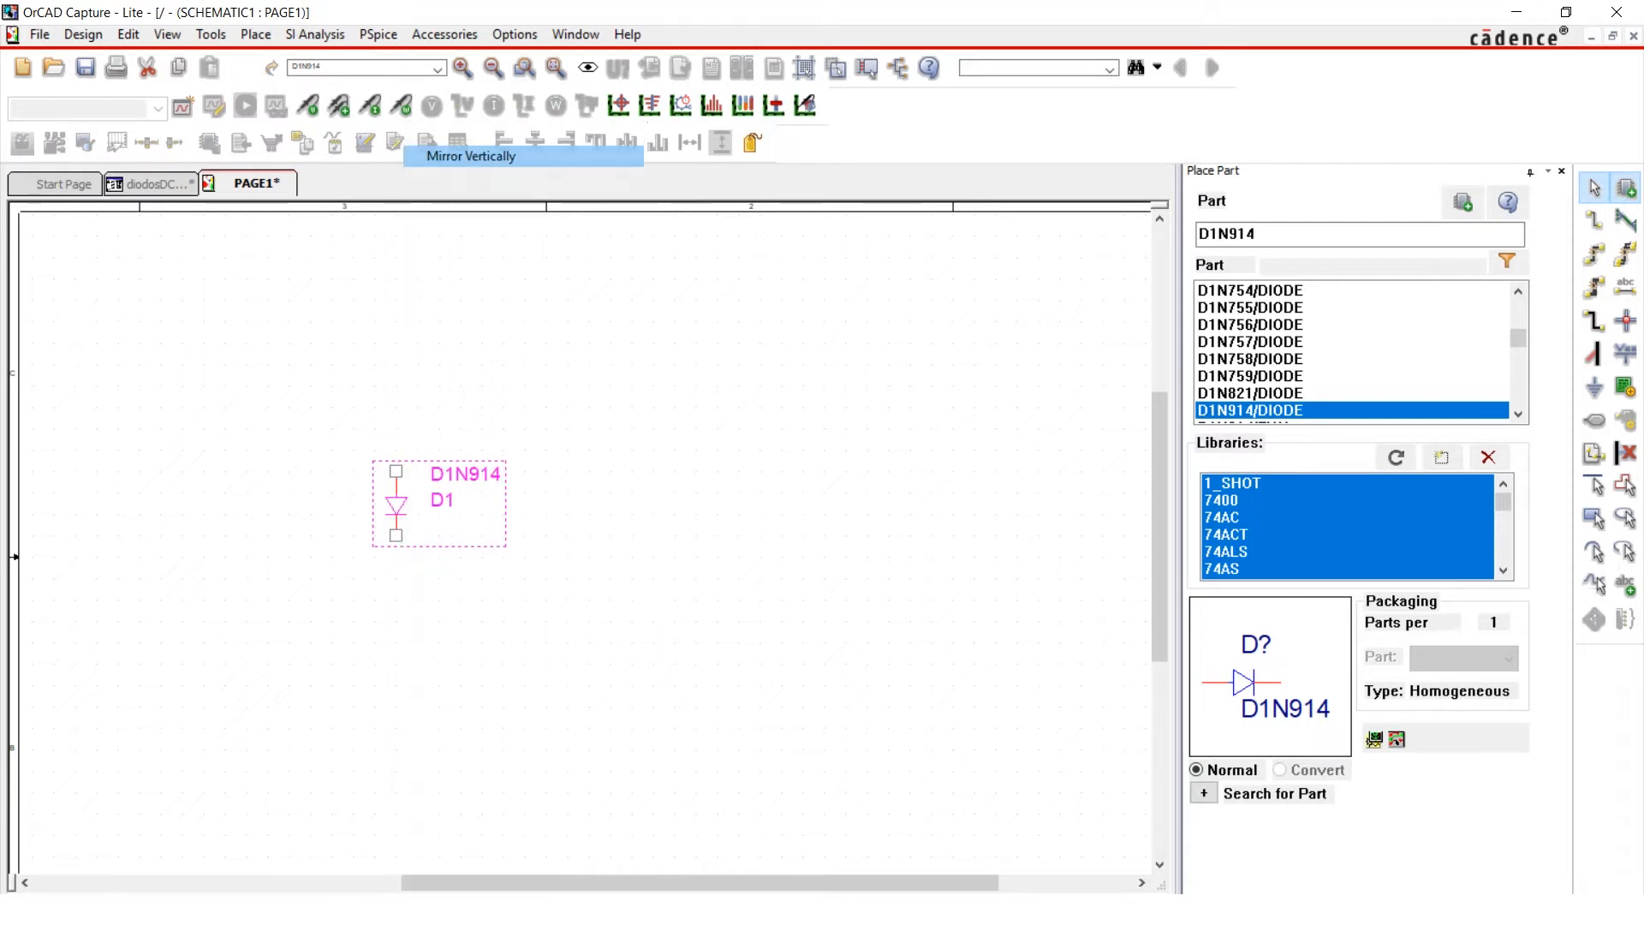
# Move the vertical D1N914 diode D1 lower on the schematic page, leaving room above it for more diodes
pyautogui.moveTo(397, 504); pyautogui.dragTo(461, 632)
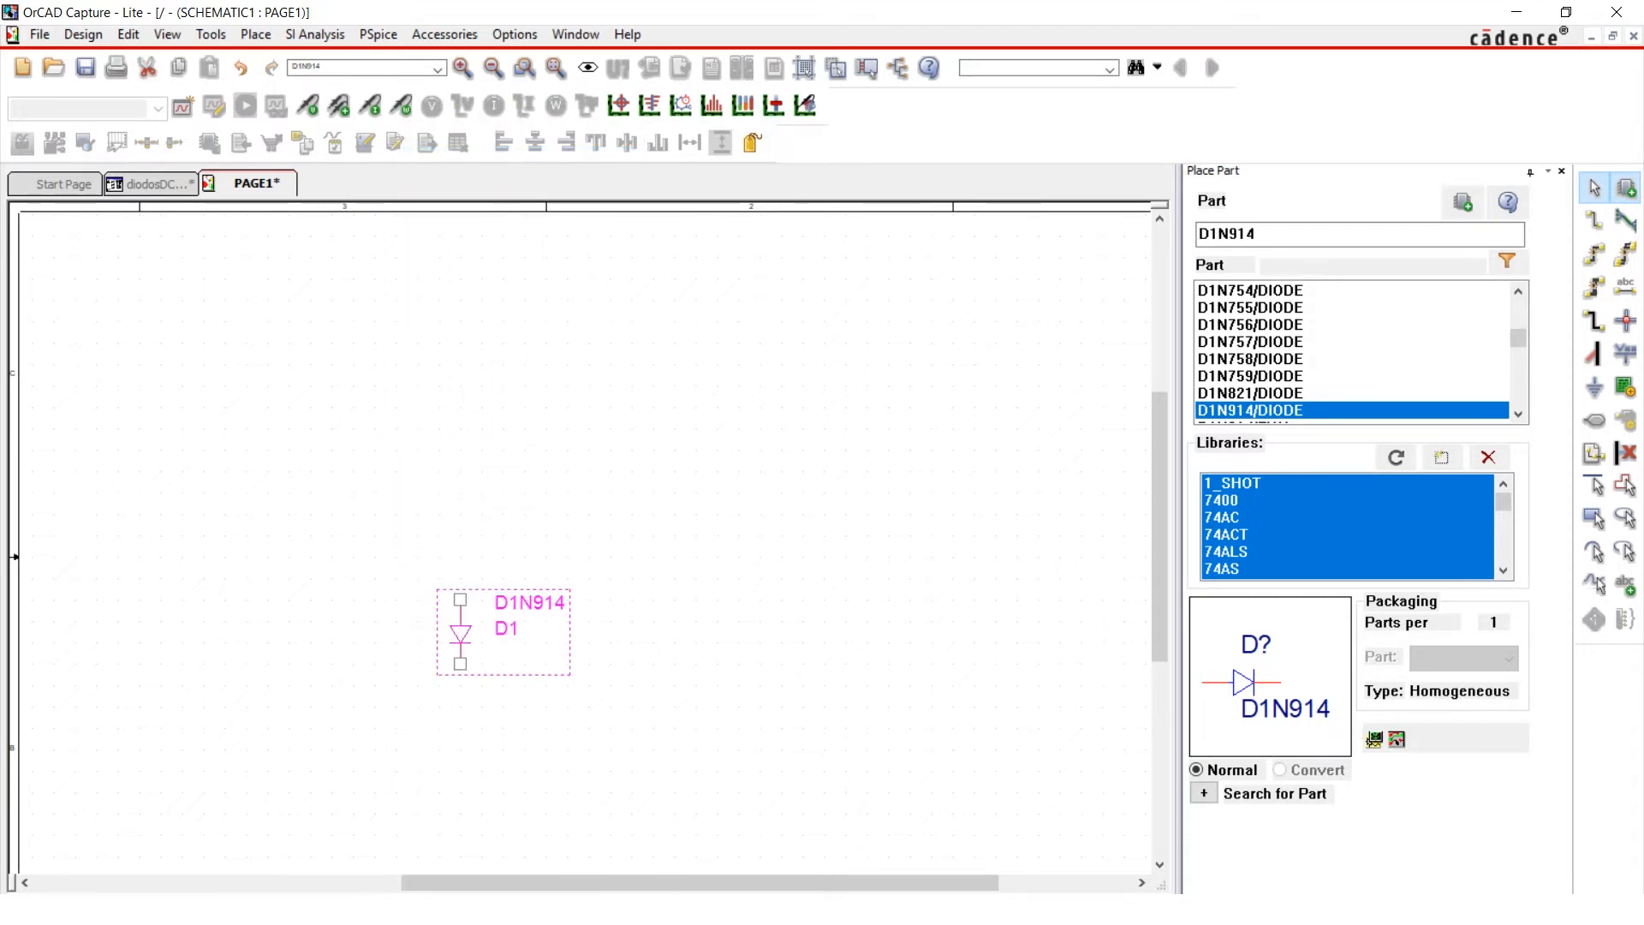
pyautogui.press('Escape')
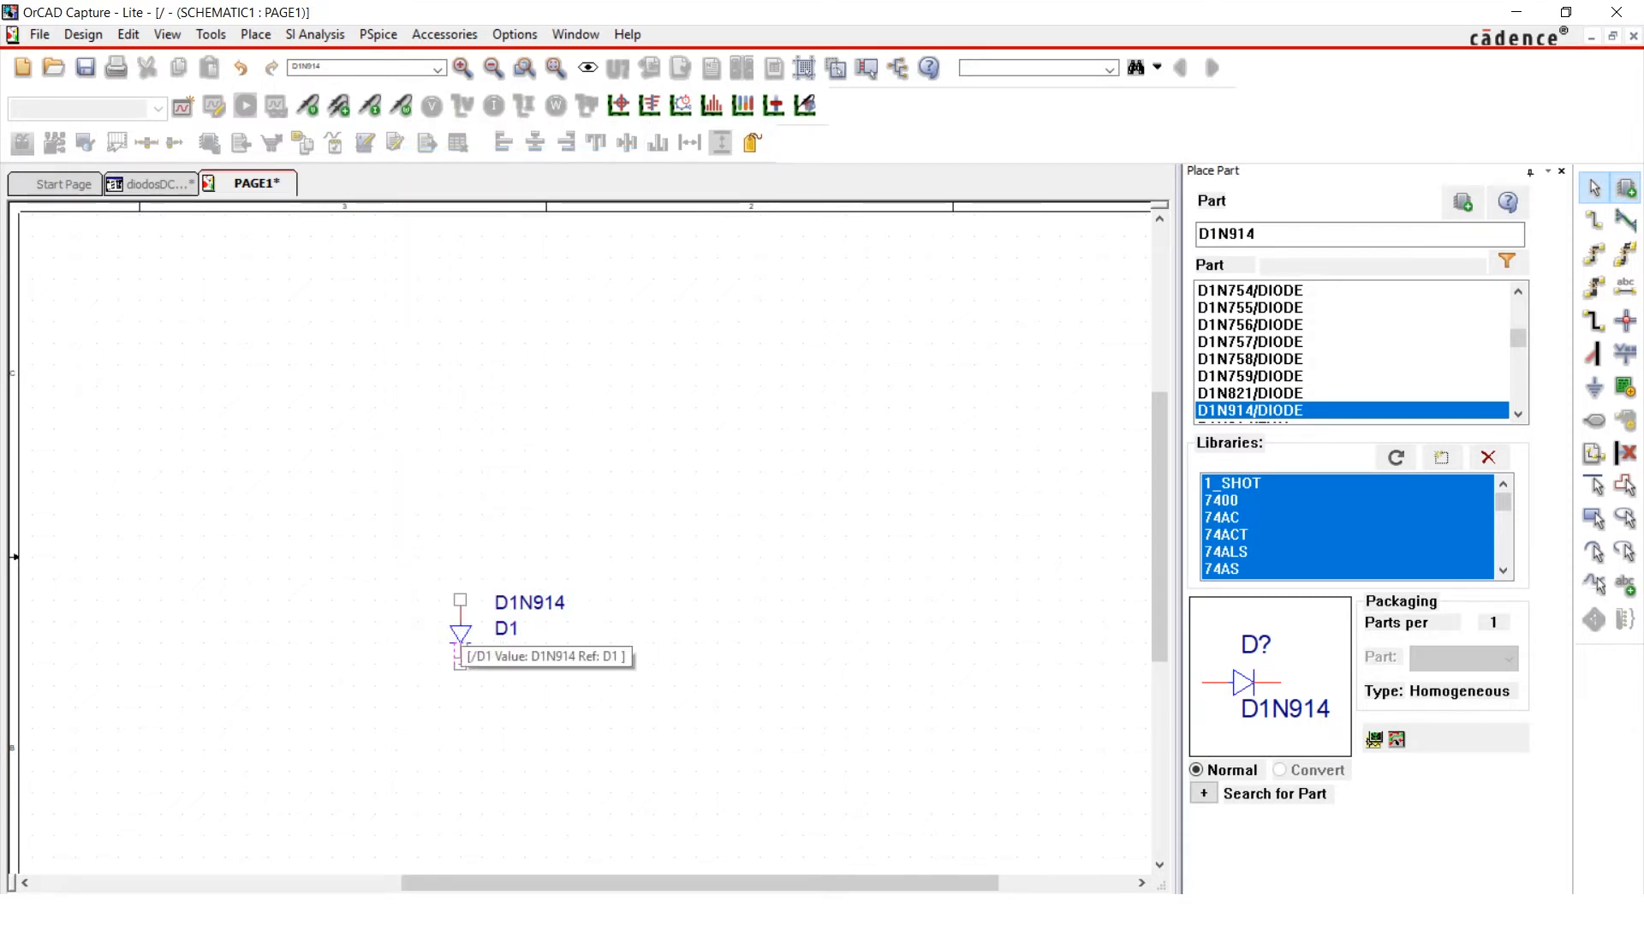
pyautogui.click(461, 638)
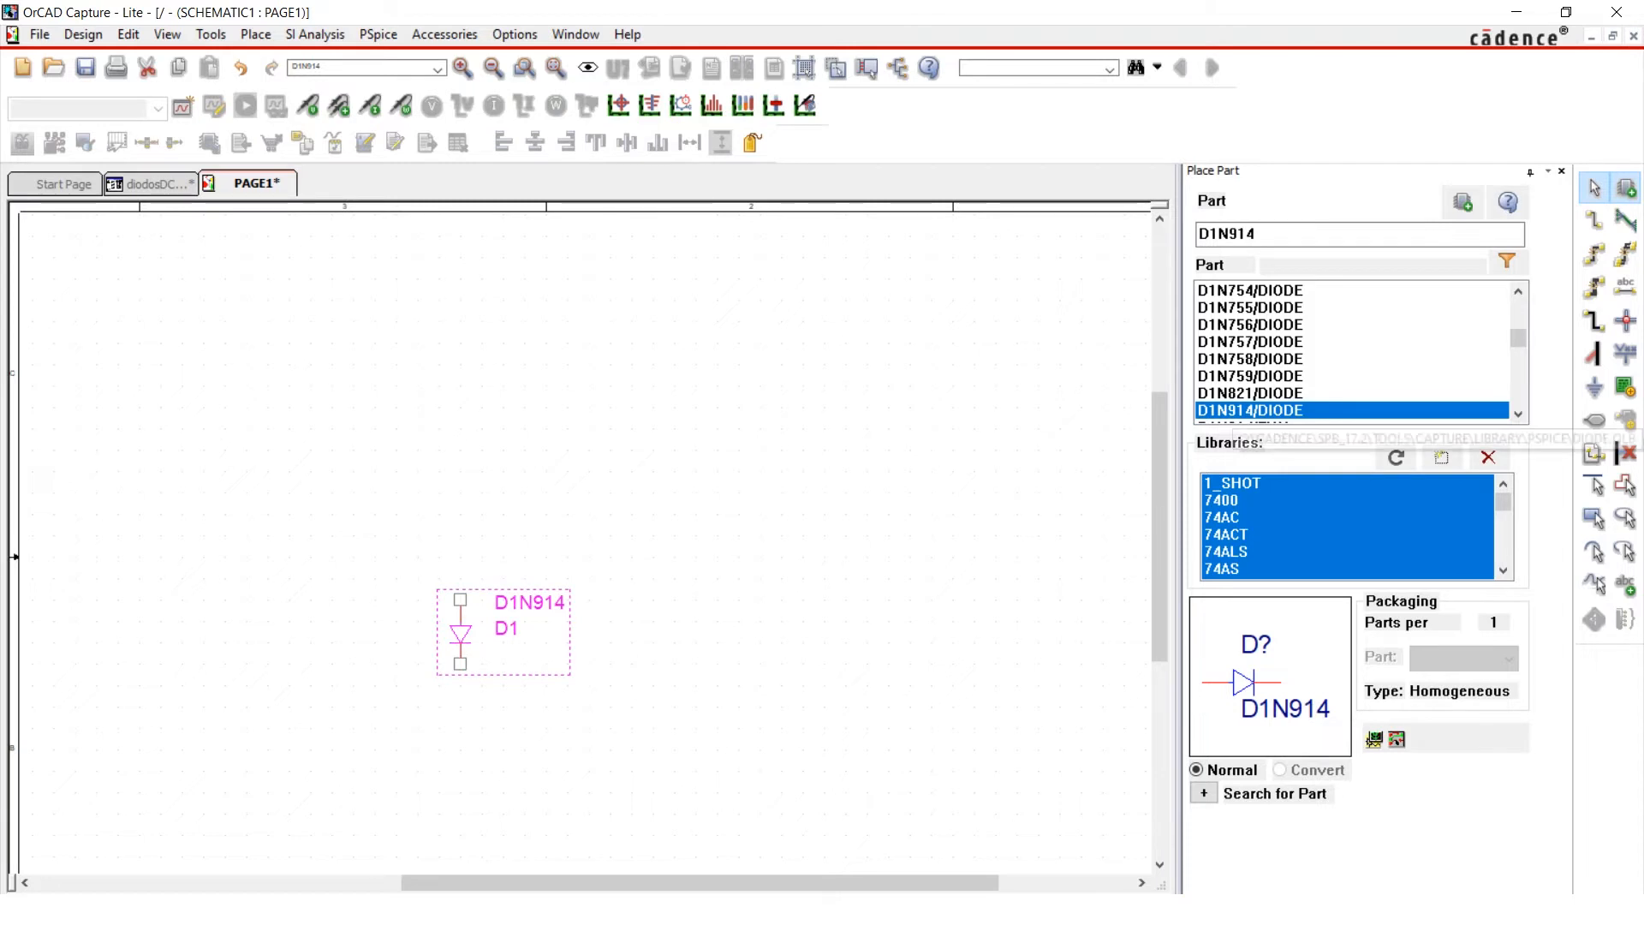
# Place two more D1N914 diodes in a column above D1, rotated and mirrored vertically so they point downward
pyautogui.doubleClick(1267, 410)
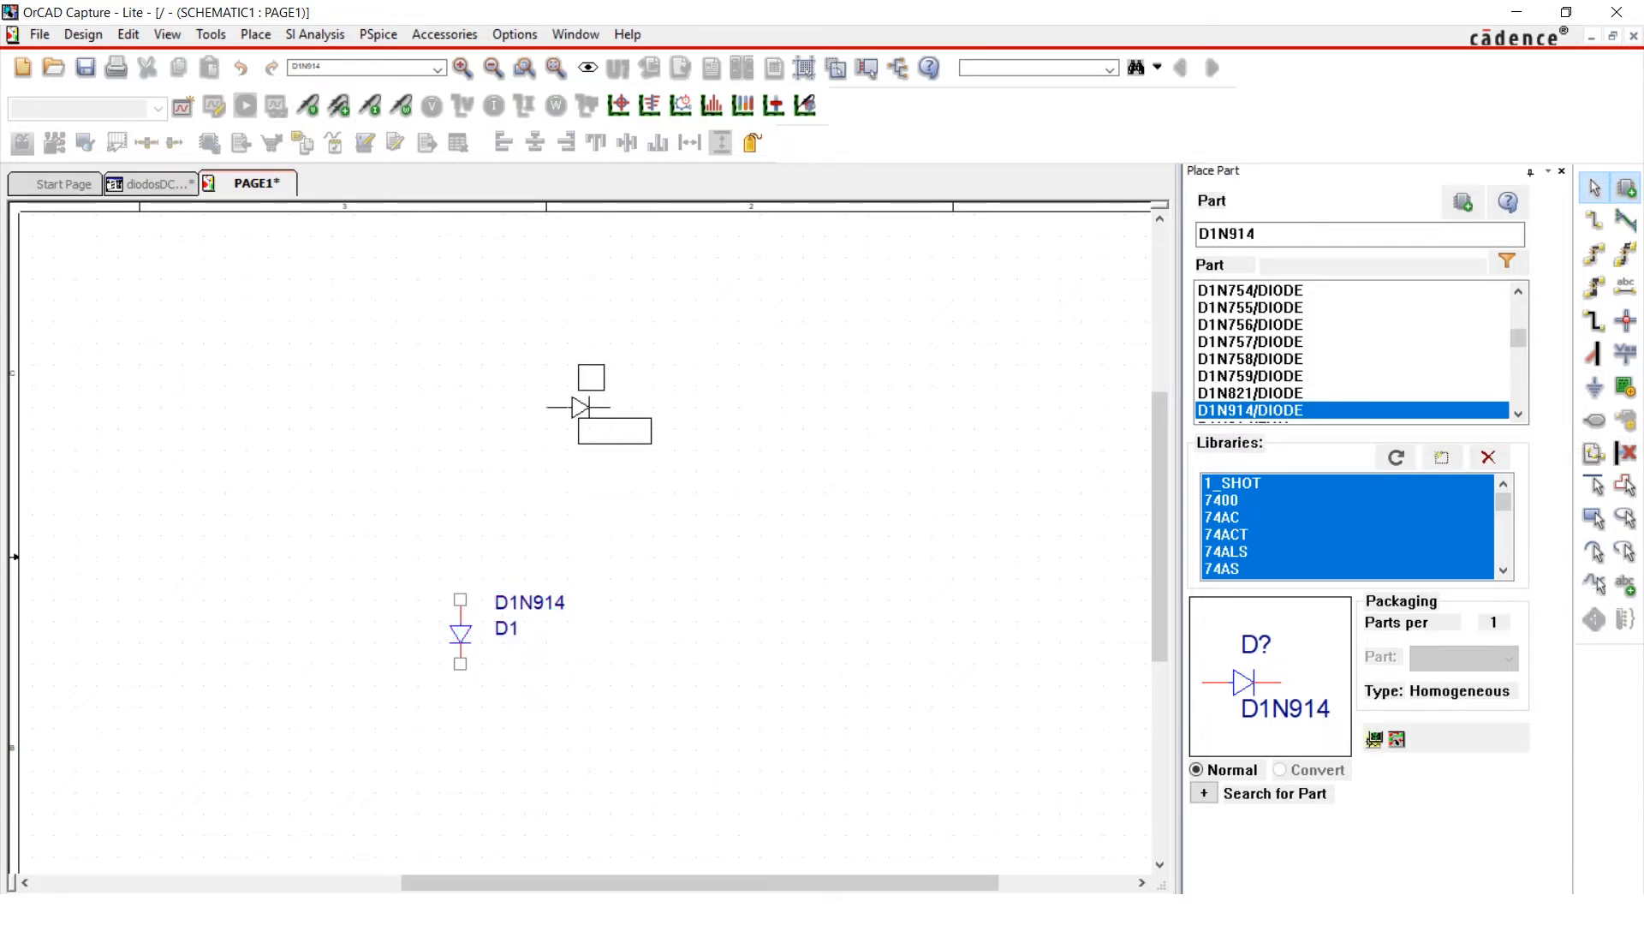
pyautogui.rightClick(537, 360)
pyautogui.click(574, 460)
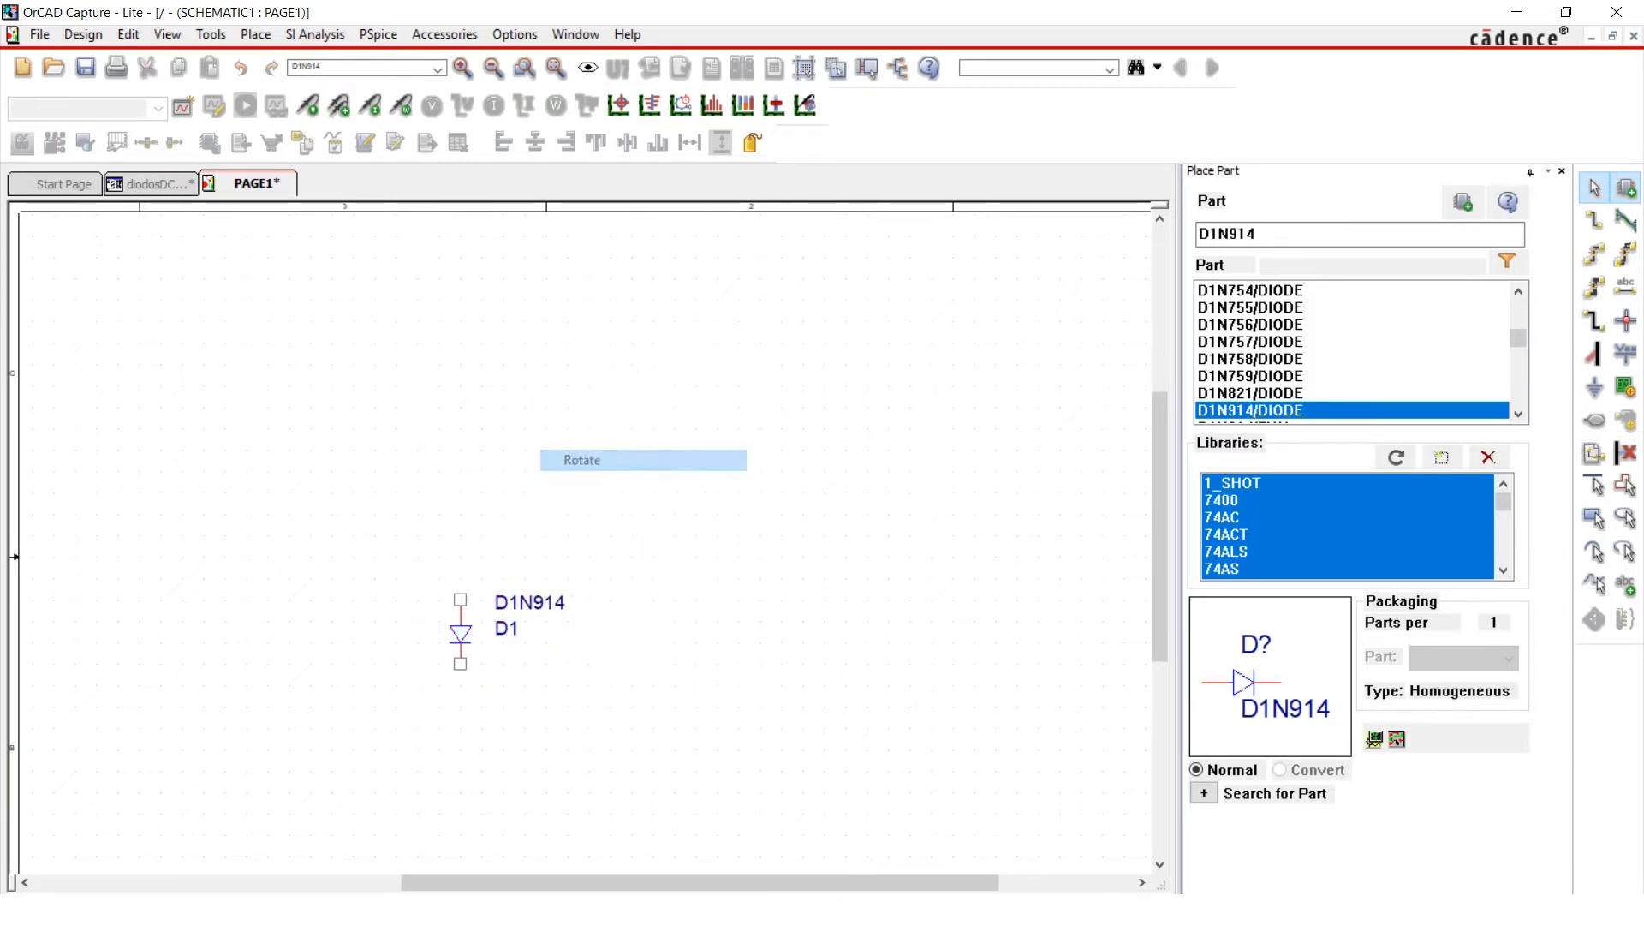
pyautogui.rightClick(488, 477)
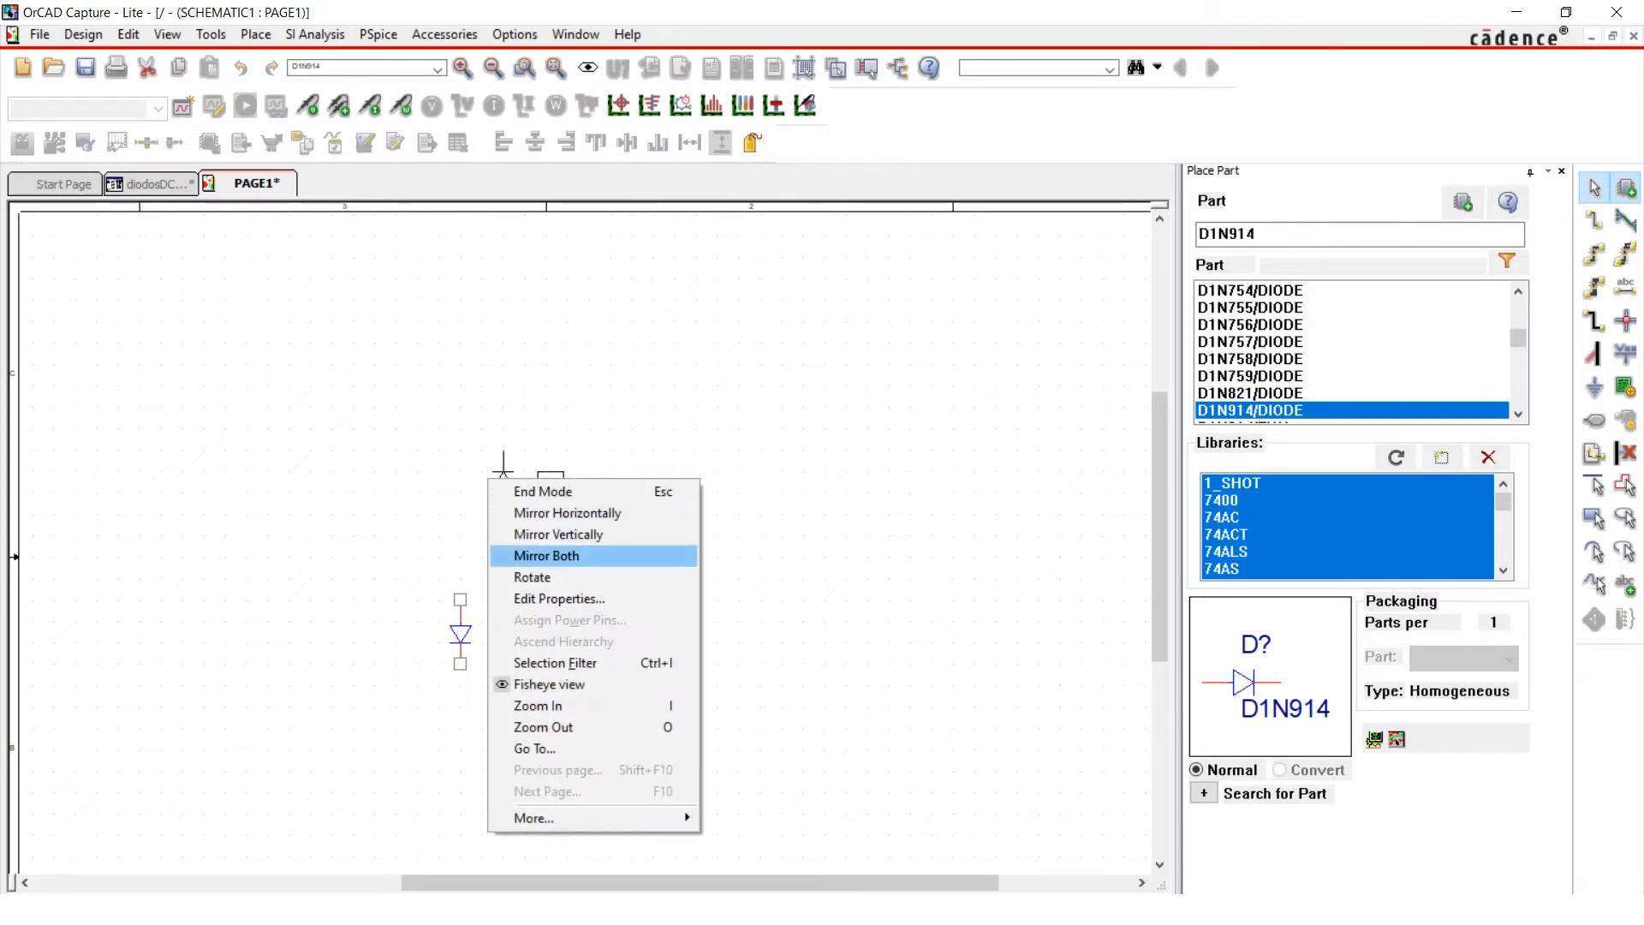
pyautogui.click(559, 533)
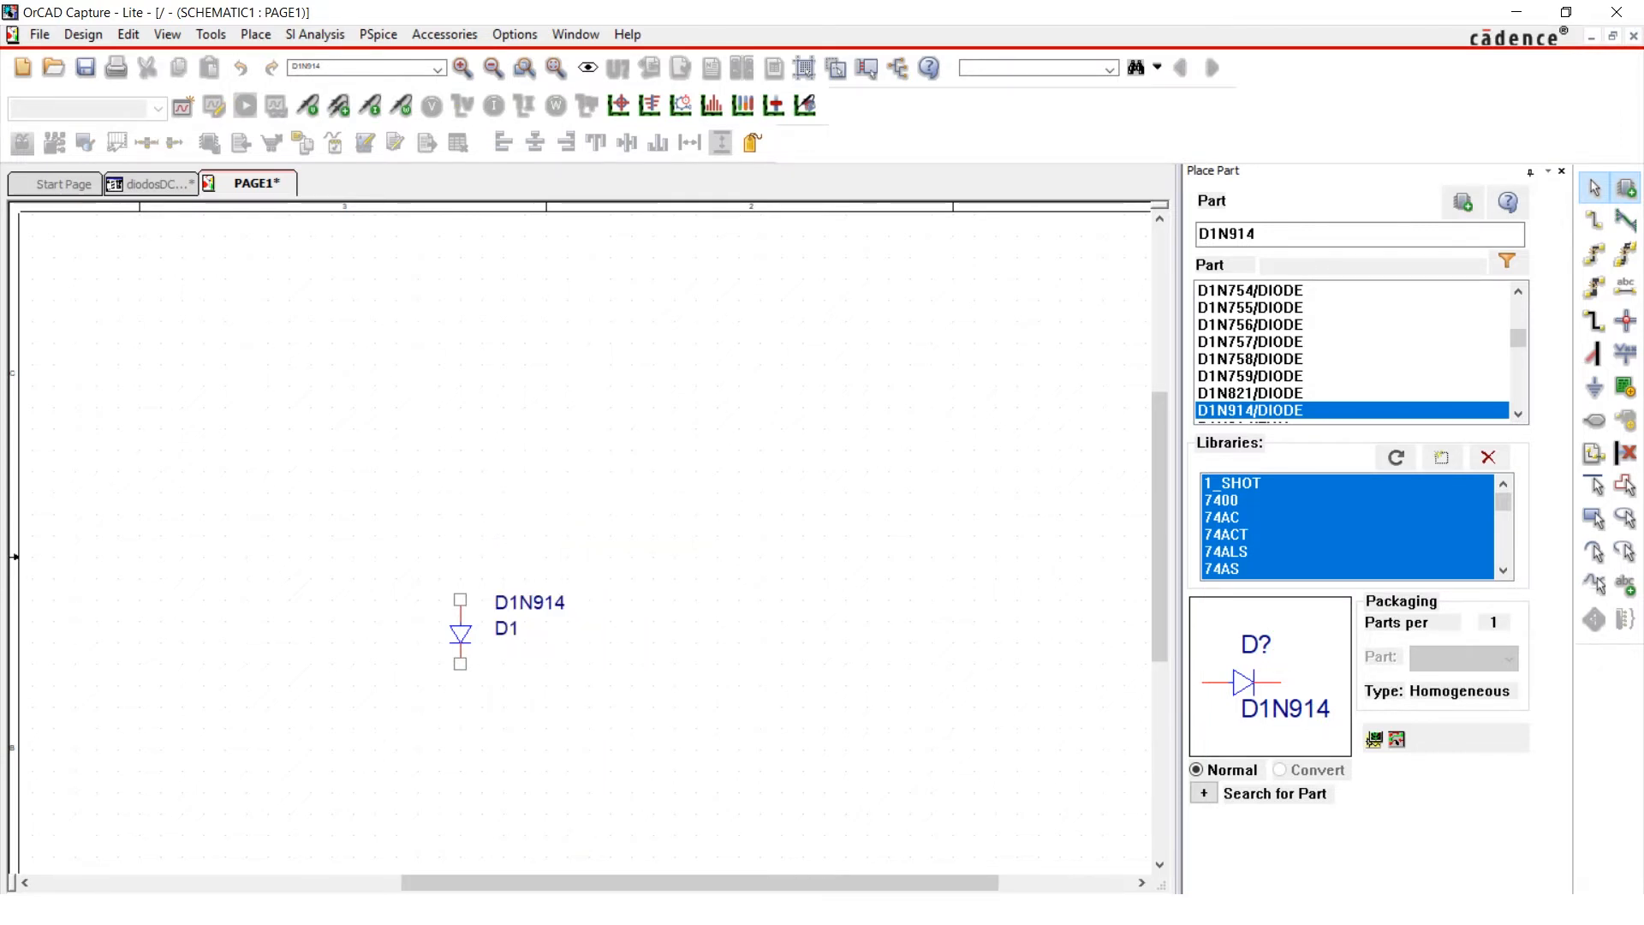
pyautogui.click(461, 504)
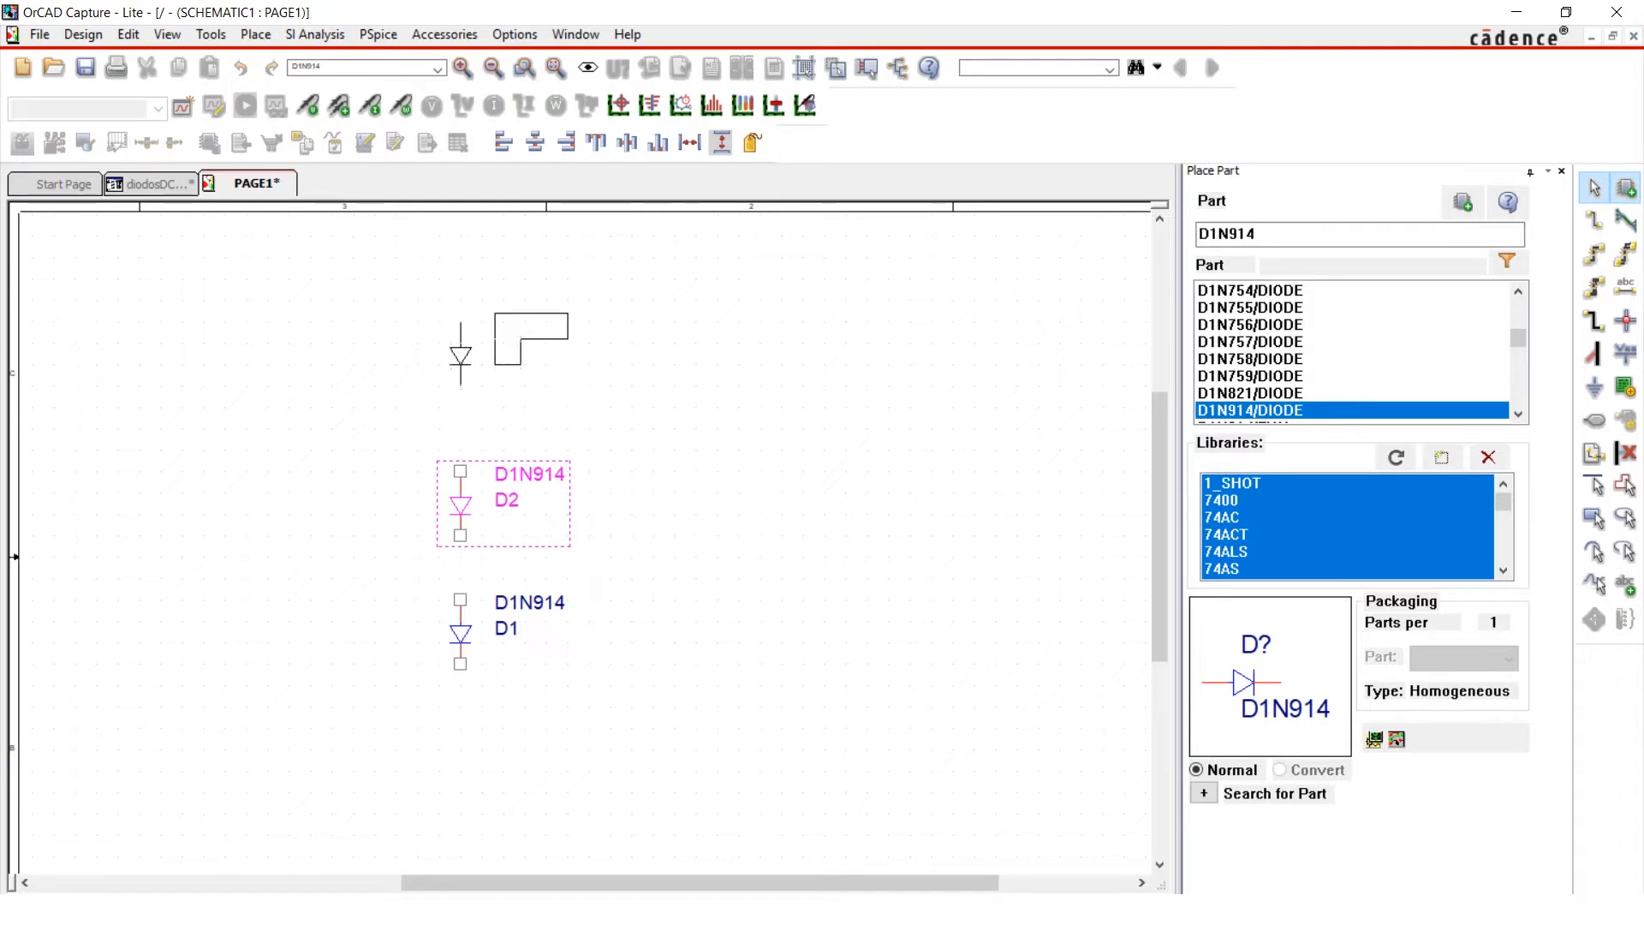
pyautogui.click(461, 354)
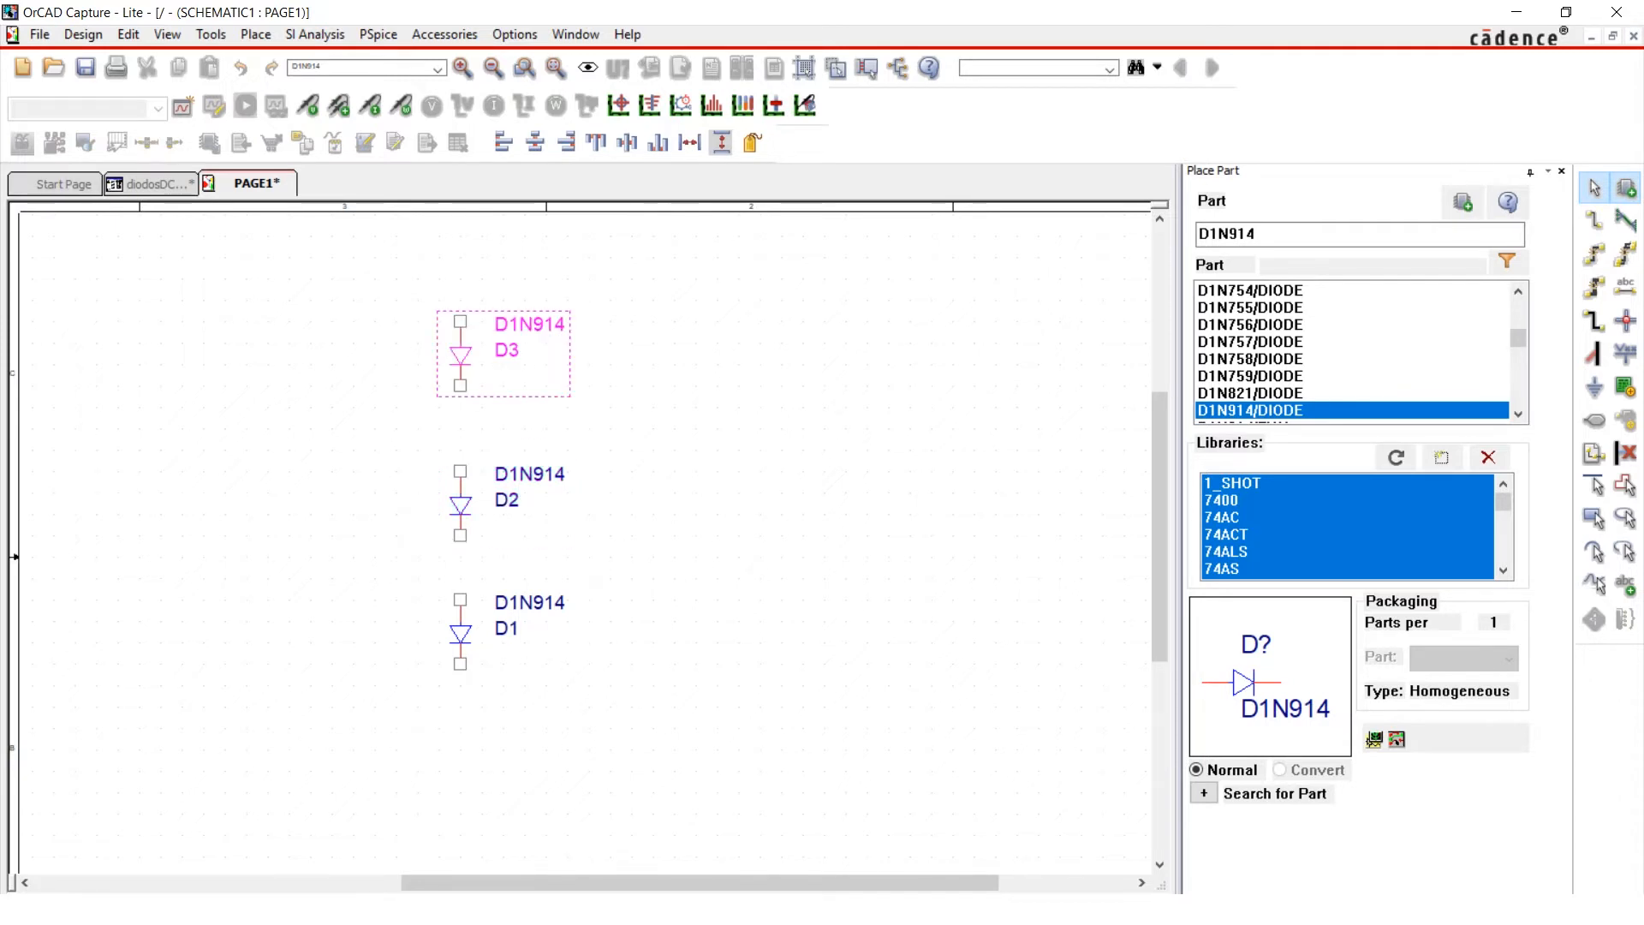
pyautogui.doubleClick(1228, 234)
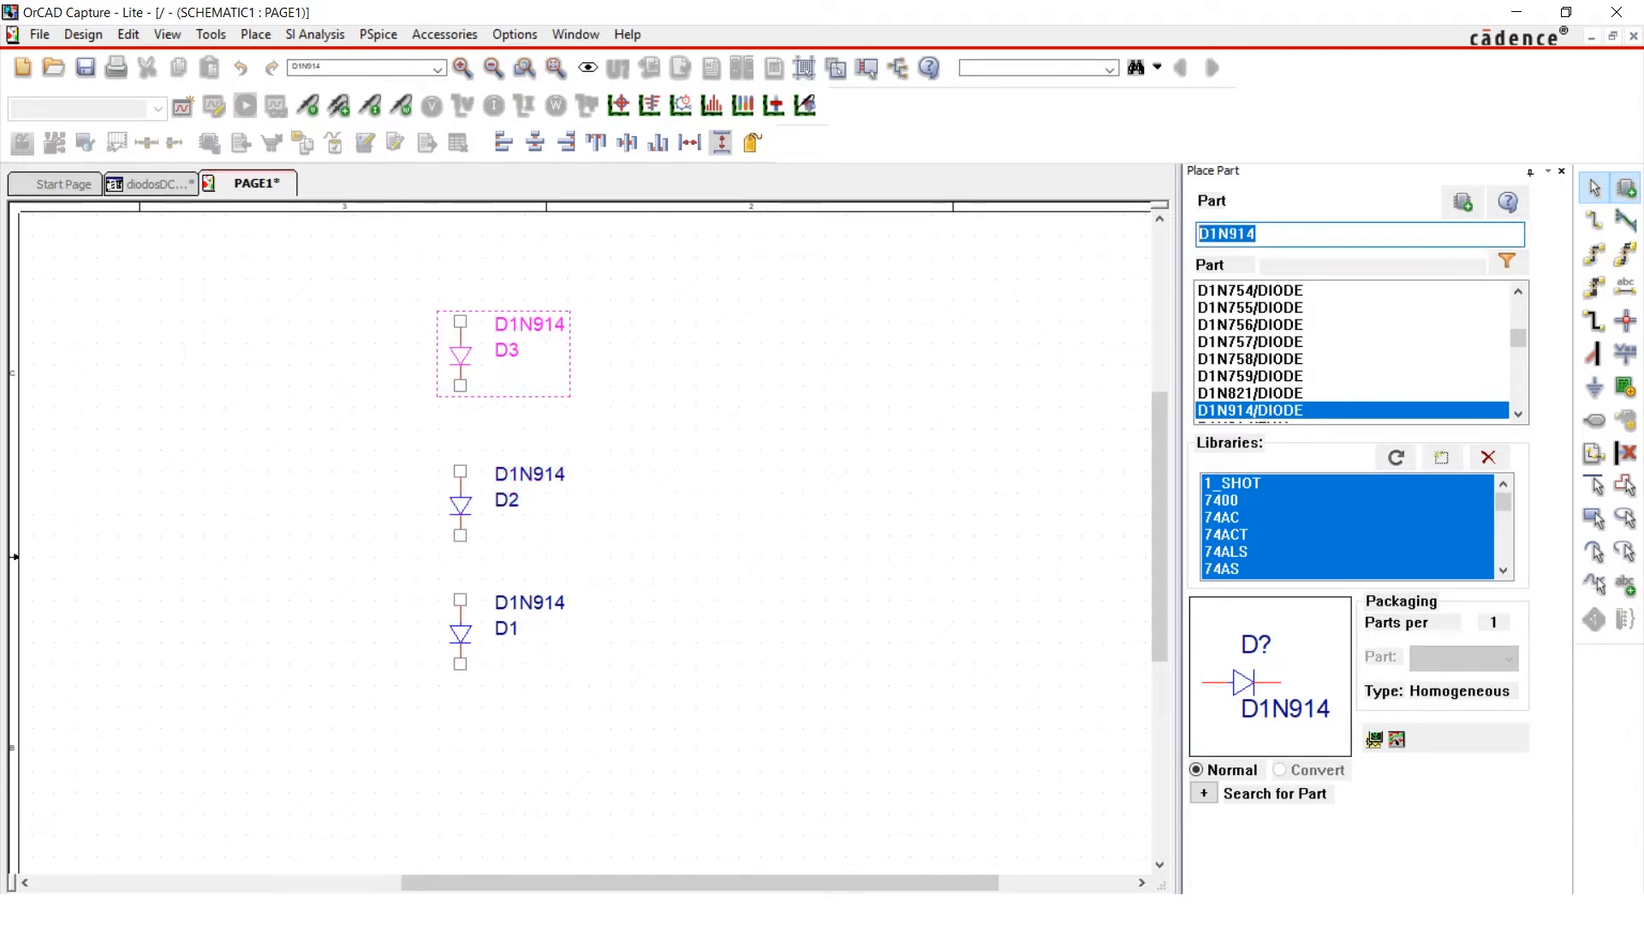
pyautogui.write('r')
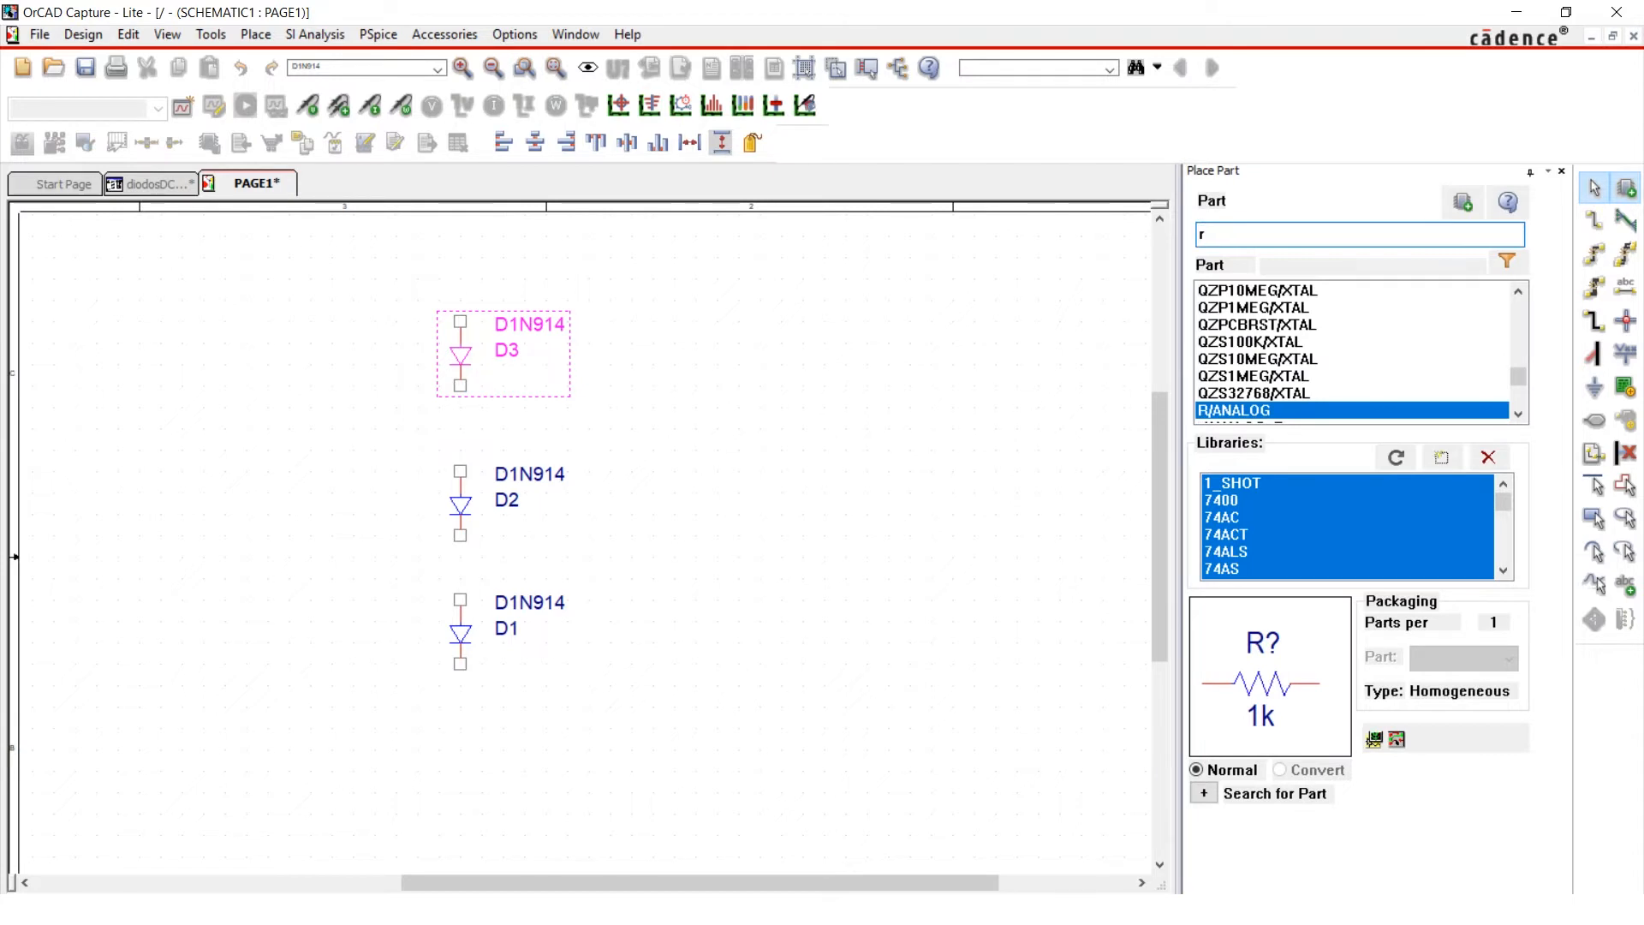
pyautogui.click(910, 504)
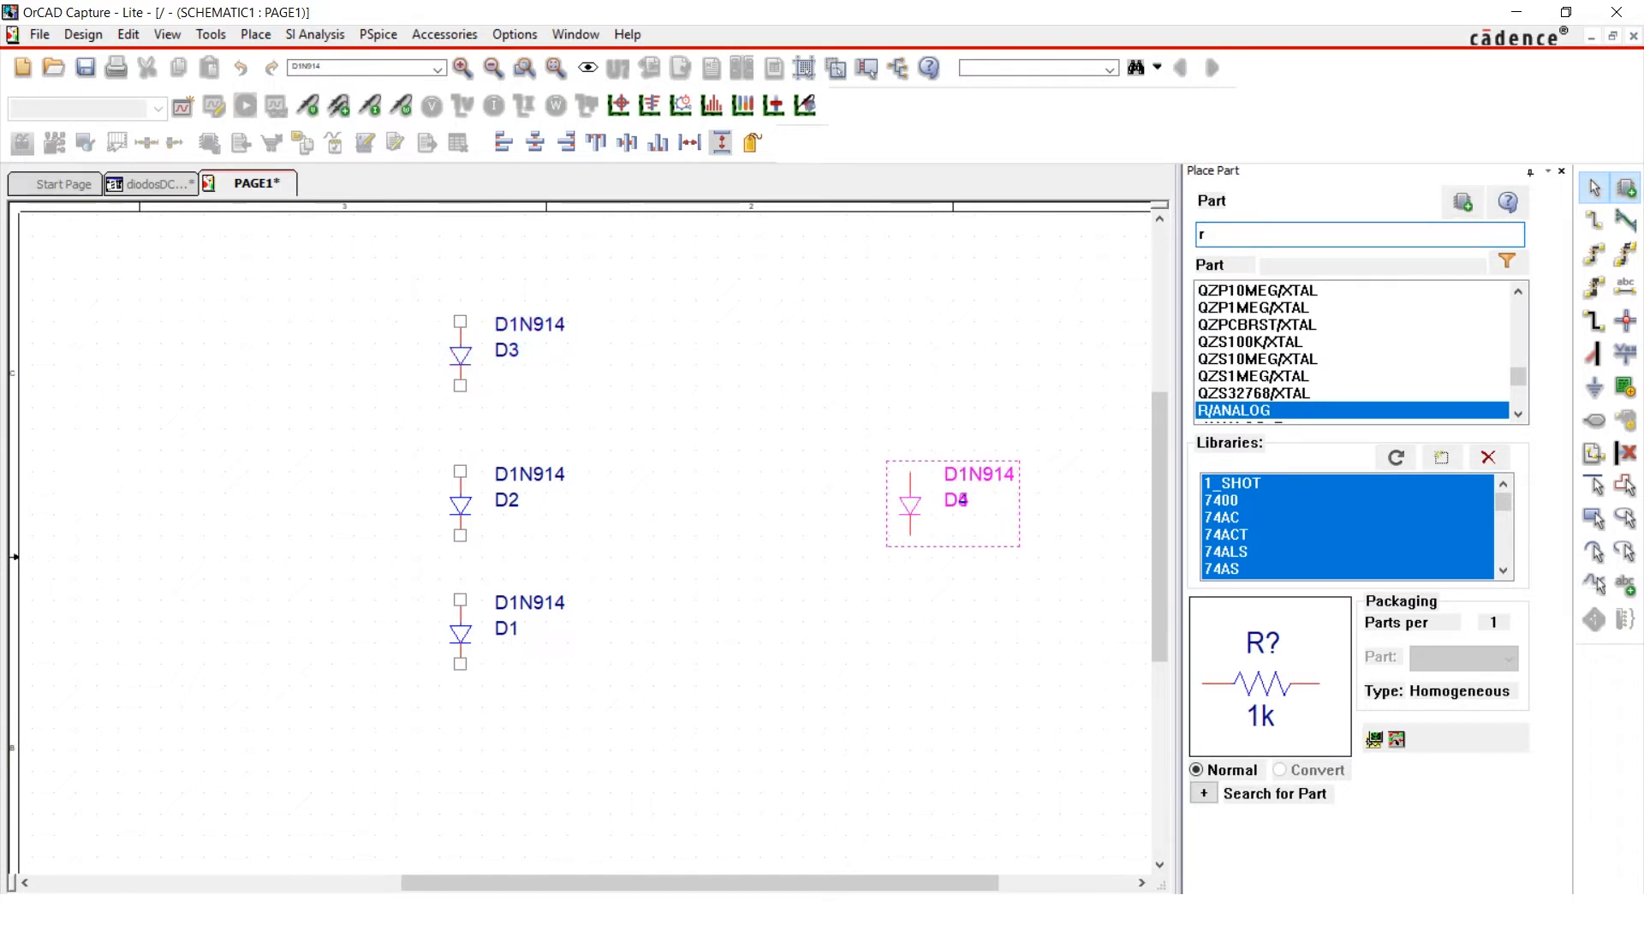
pyautogui.click(803, 578)
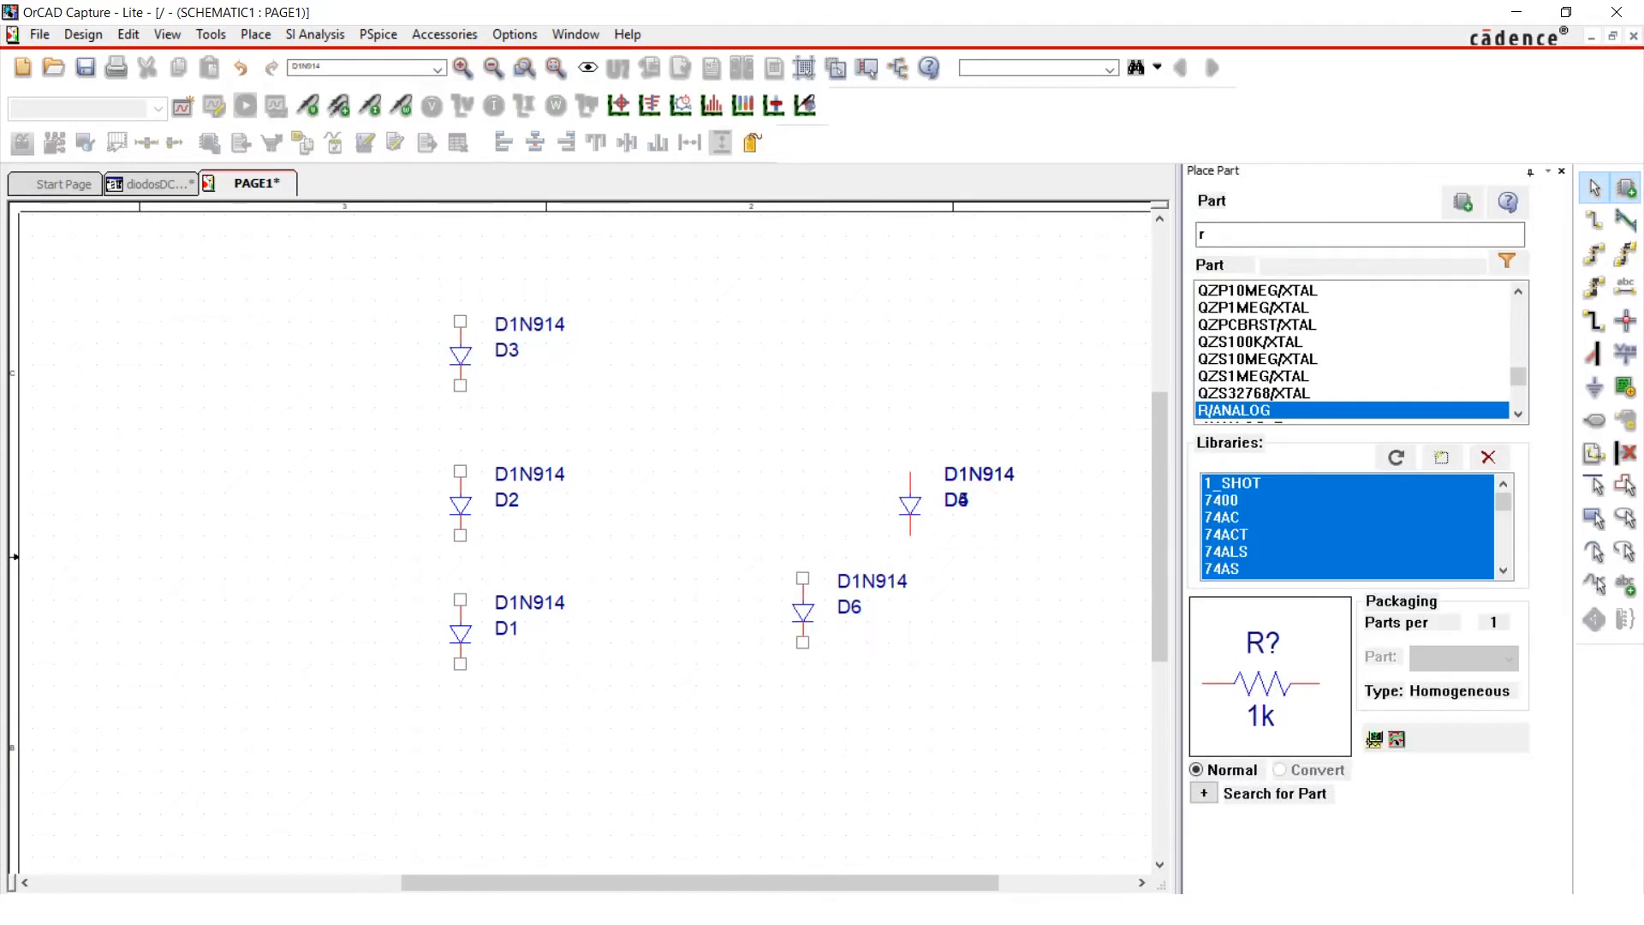
pyautogui.press('Escape')
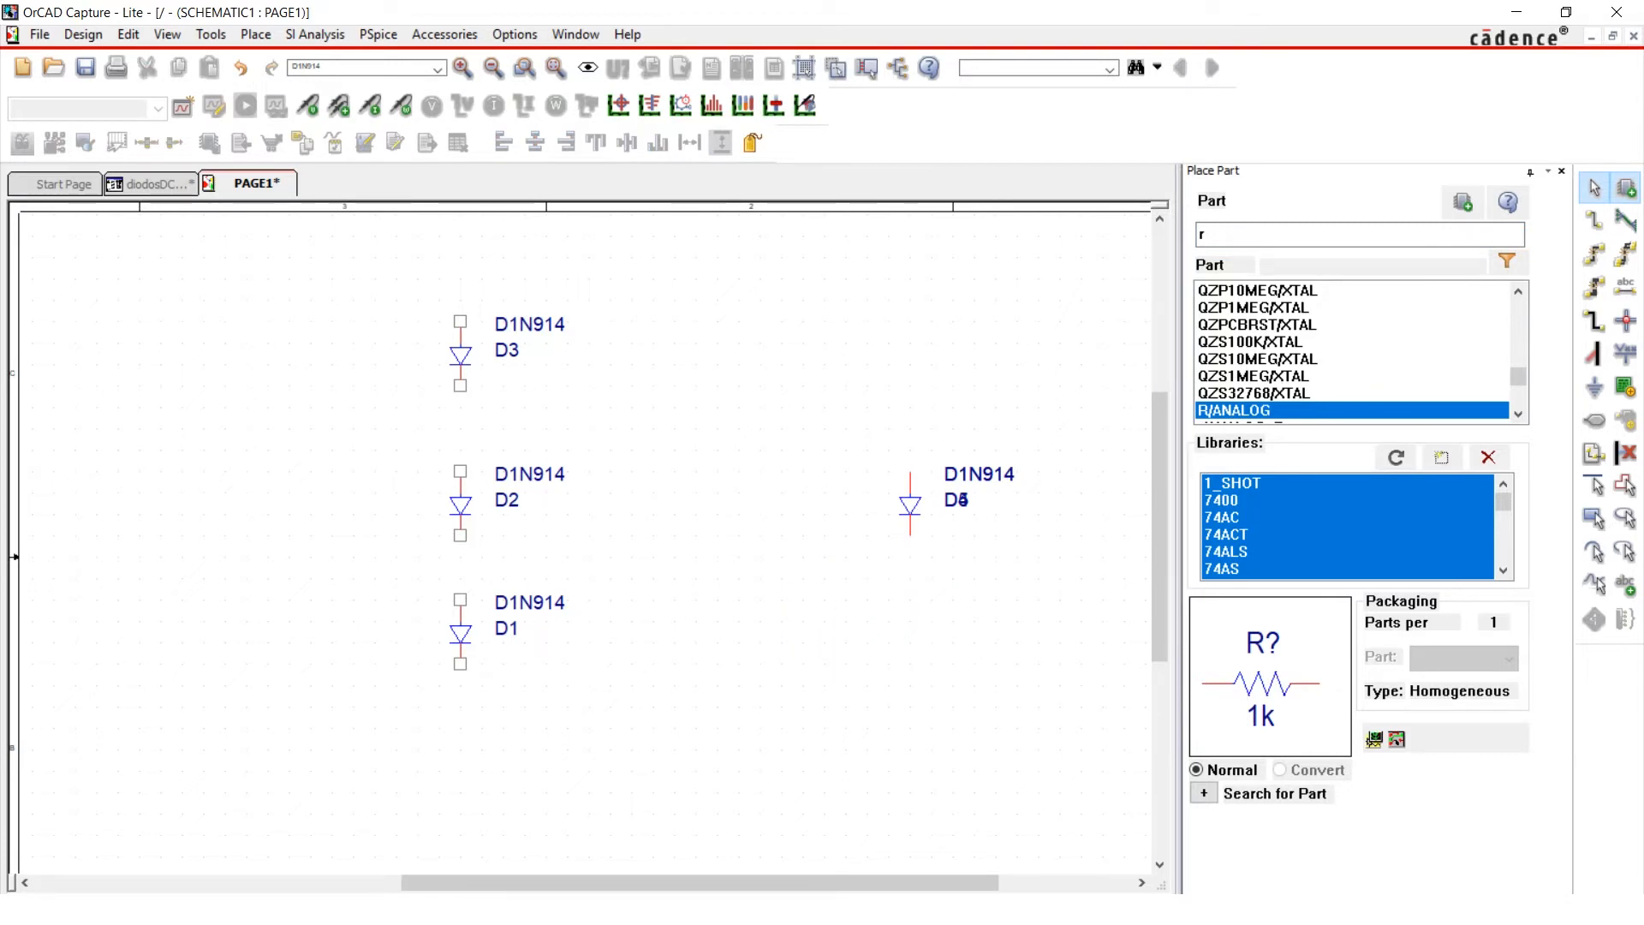
pyautogui.click(910, 505)
pyautogui.press('Delete')
# Place one R resistor from the ANALOG library below diode D1, rotated to stand vertically in line with the diodes
pyautogui.write('pR')
pyautogui.press('Return')
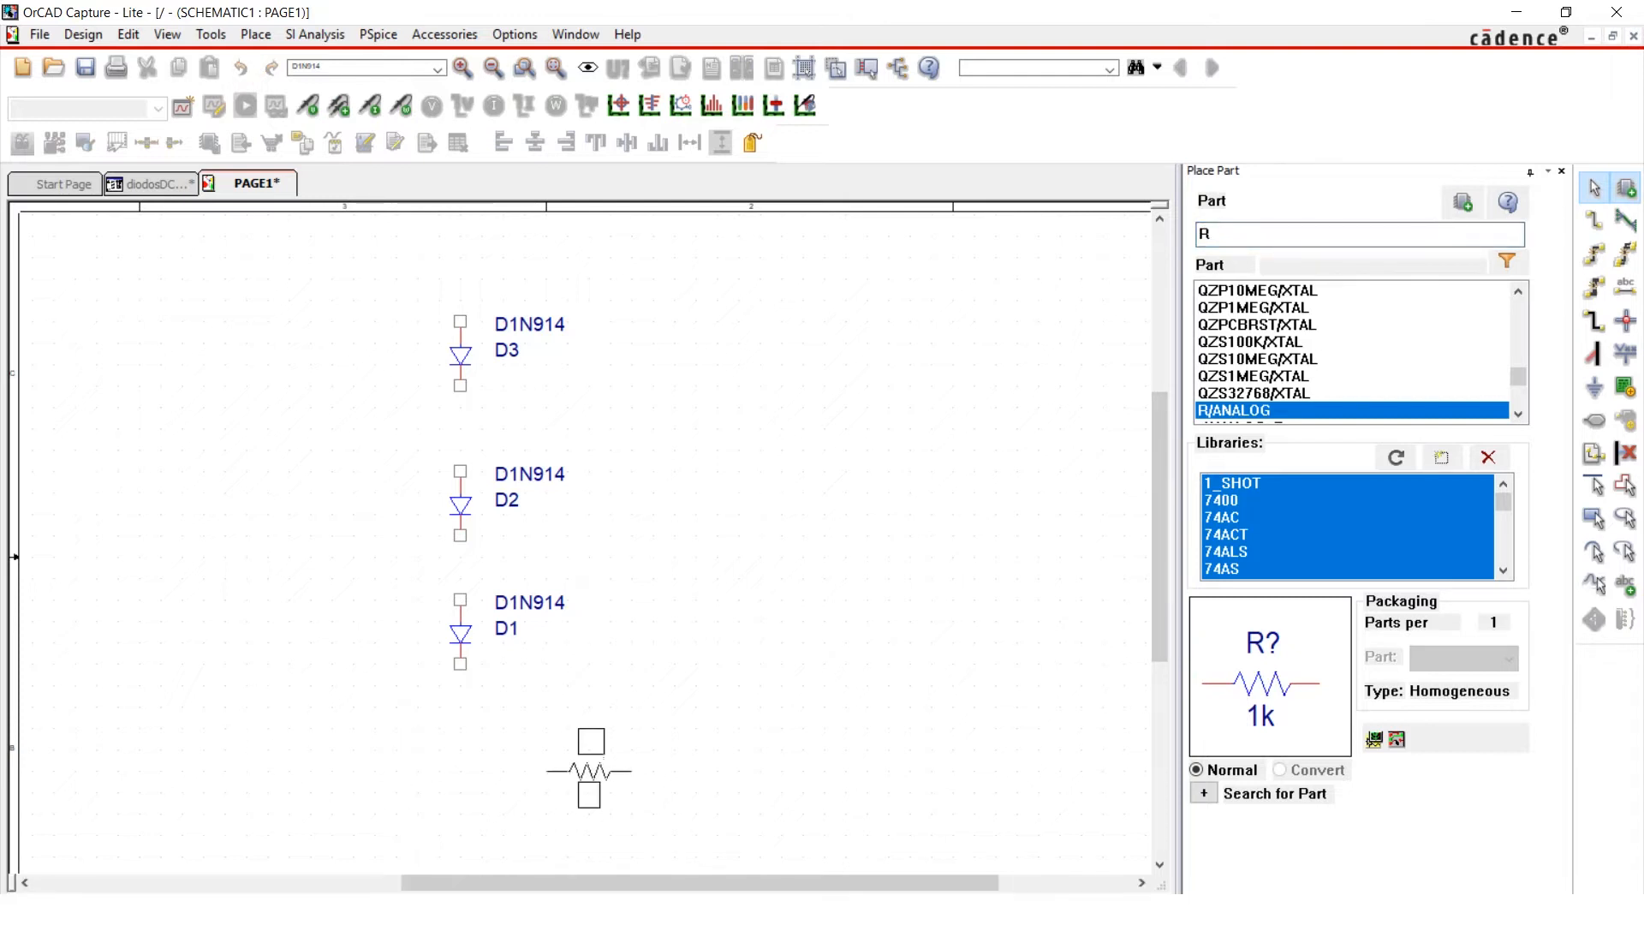
pyautogui.rightClick(607, 709)
pyautogui.click(647, 449)
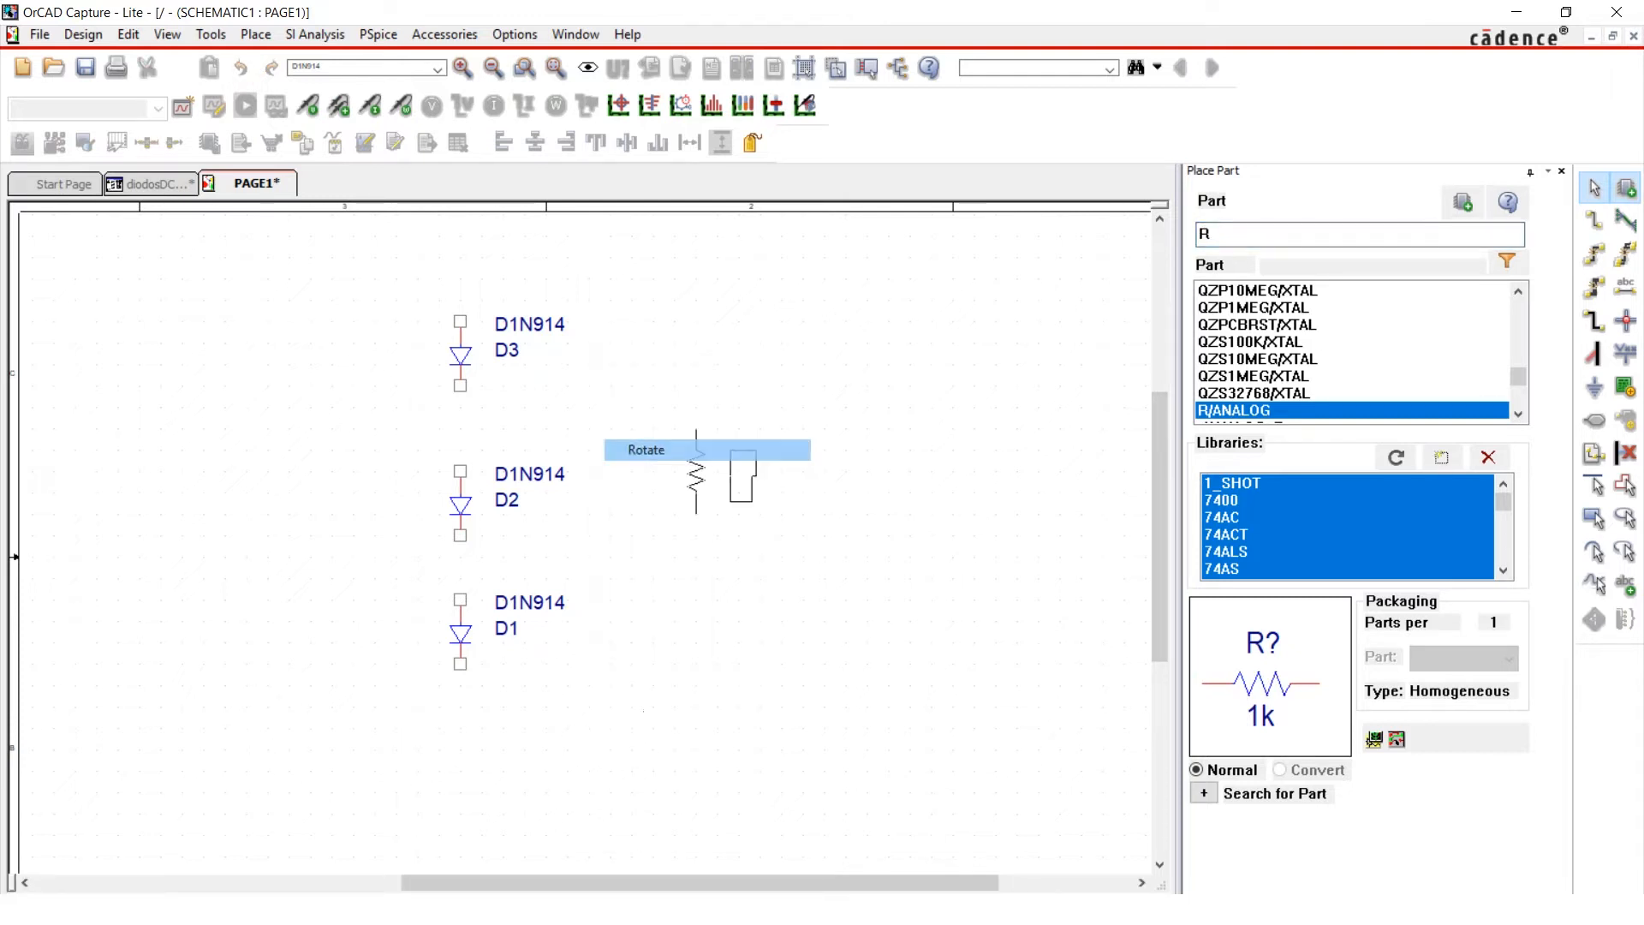
pyautogui.click(460, 730)
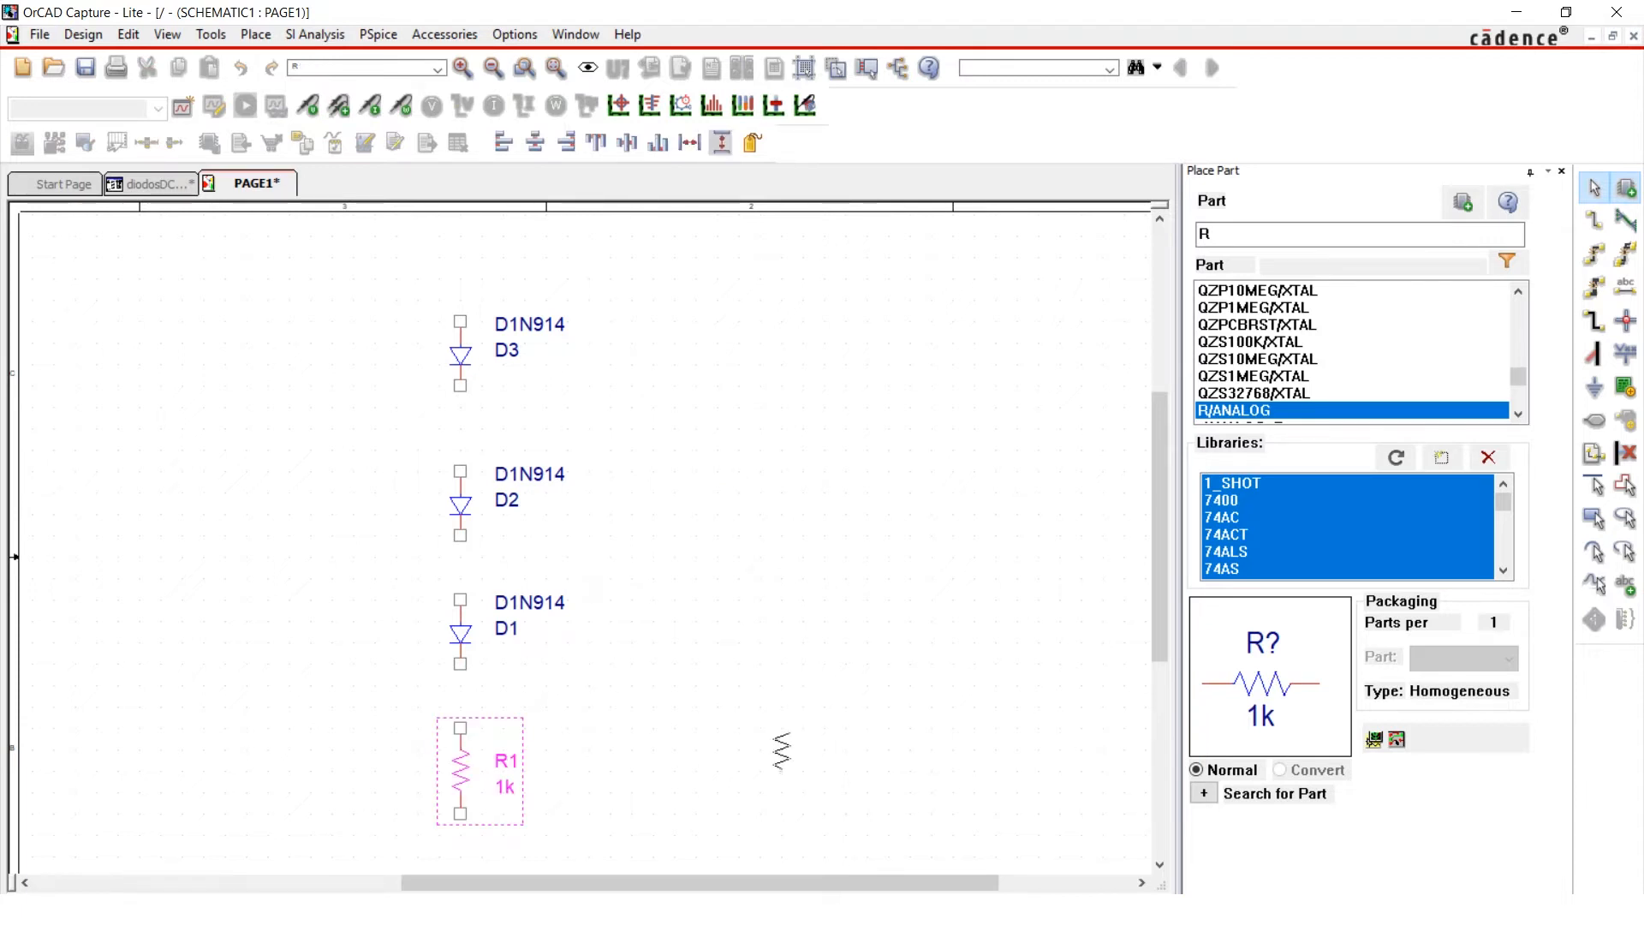
pyautogui.press('Escape')
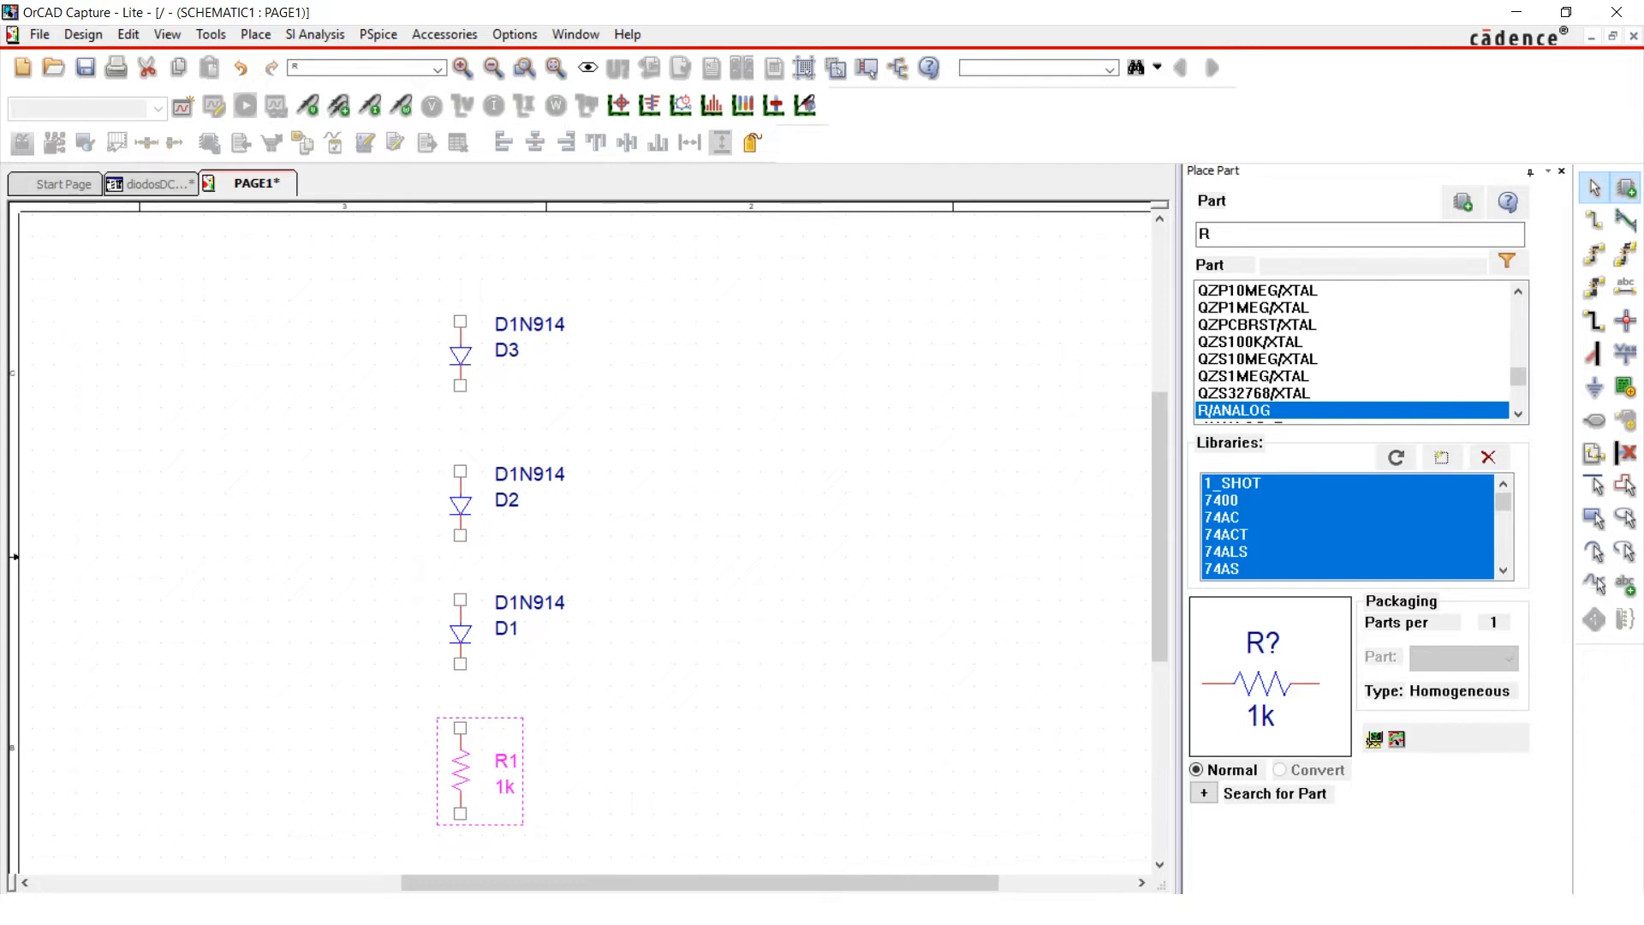
# Place a 0 ground symbol directly below resistor R1
pyautogui.press('g')
pyautogui.press('Return')
pyautogui.scroll(-2, 689, 710)
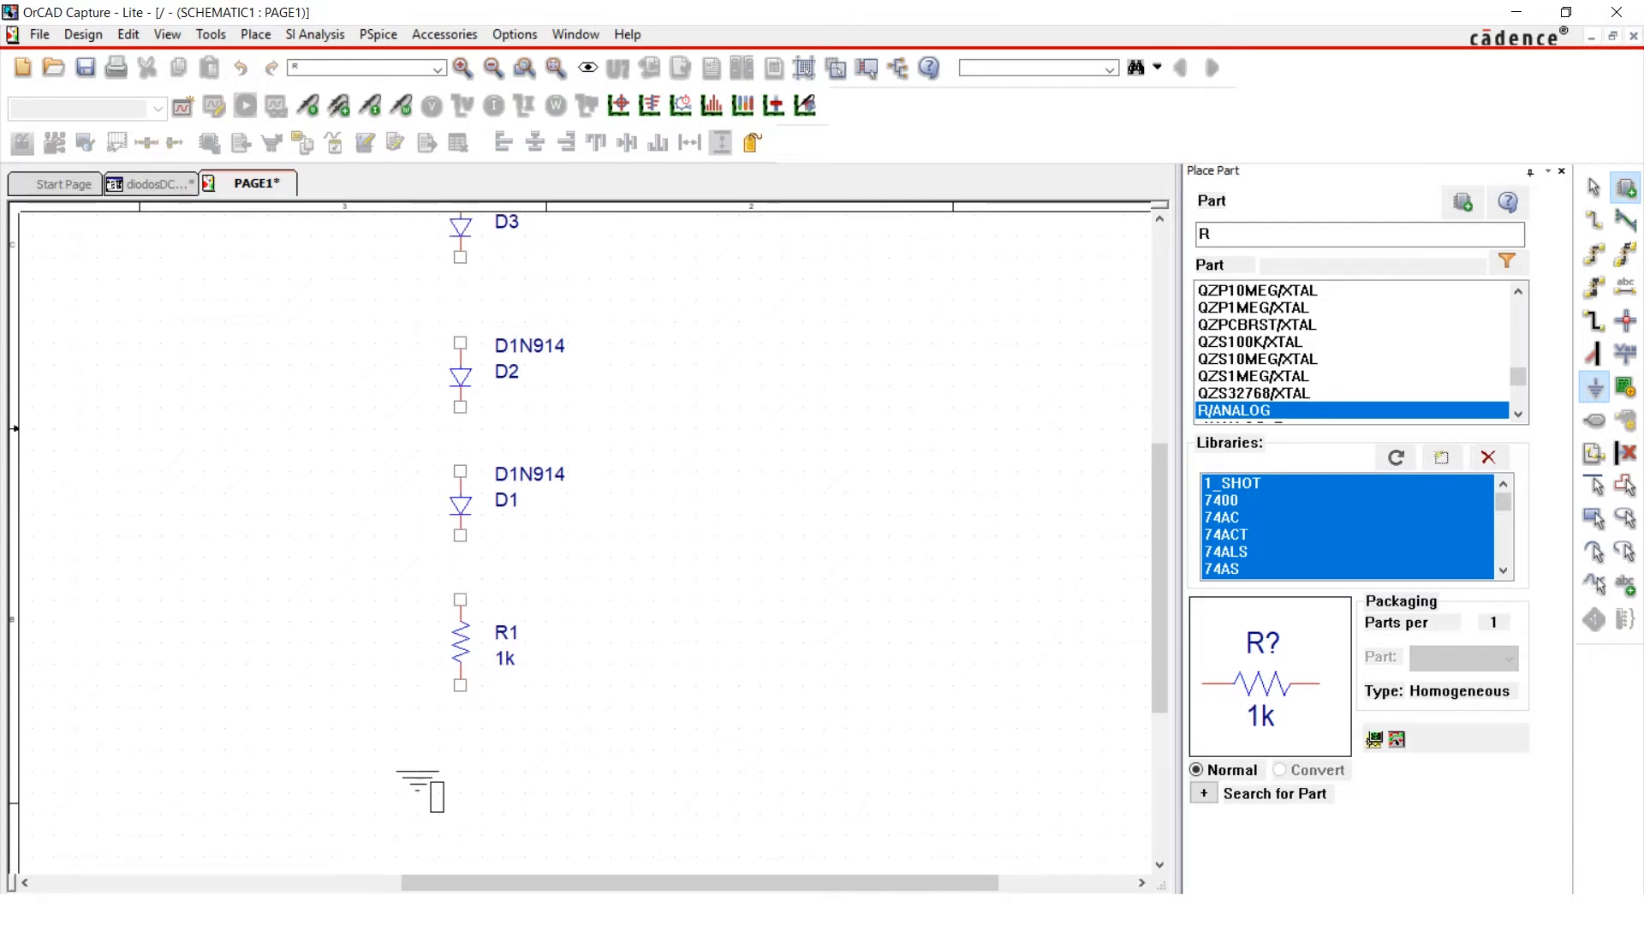
pyautogui.click(463, 758)
# Place two VCC power symbols, one above diode D3 and one to the right of the diode column
pyautogui.scroll(2, 591, 758)
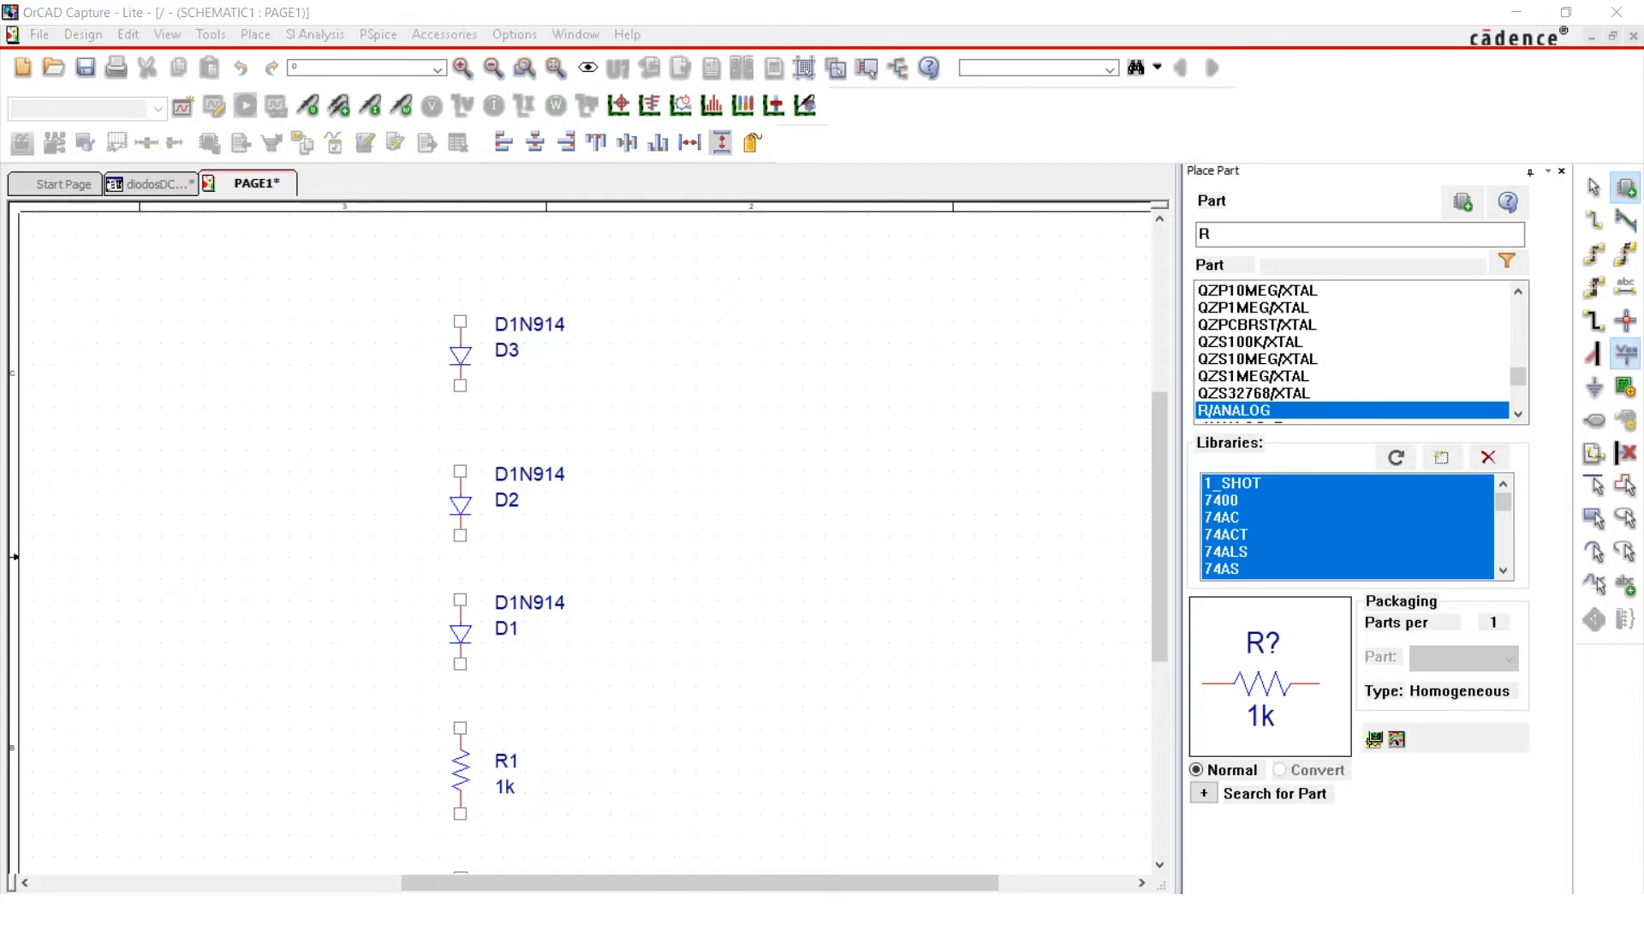
pyautogui.click(1625, 353)
pyautogui.click(722, 440)
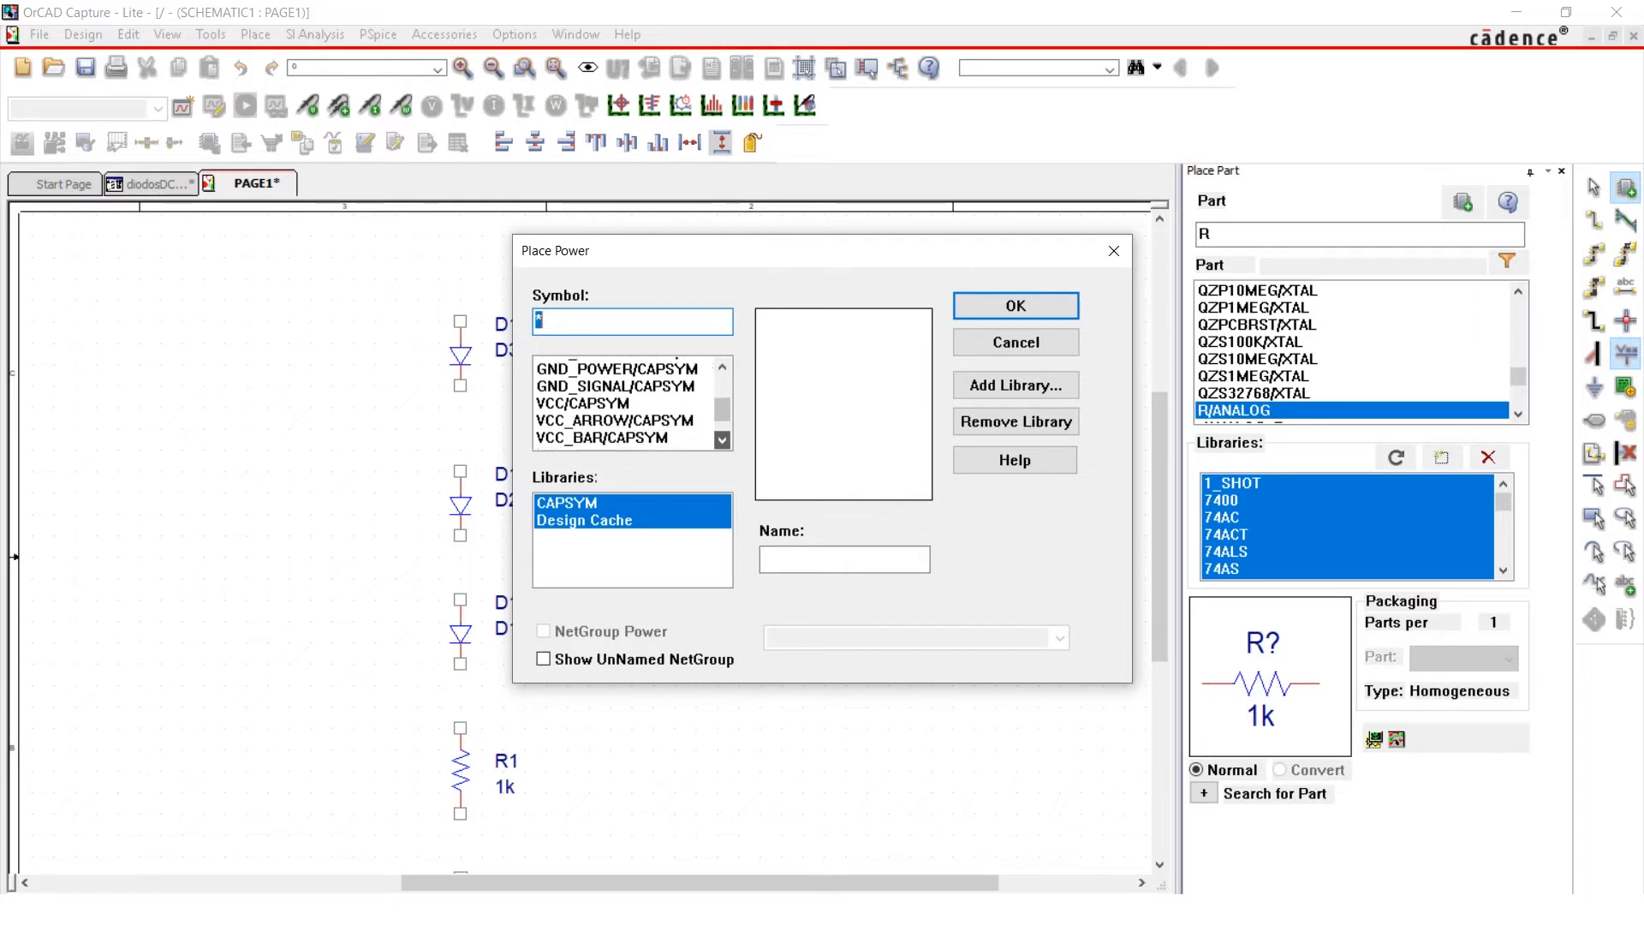
pyautogui.click(617, 385)
pyautogui.click(1016, 305)
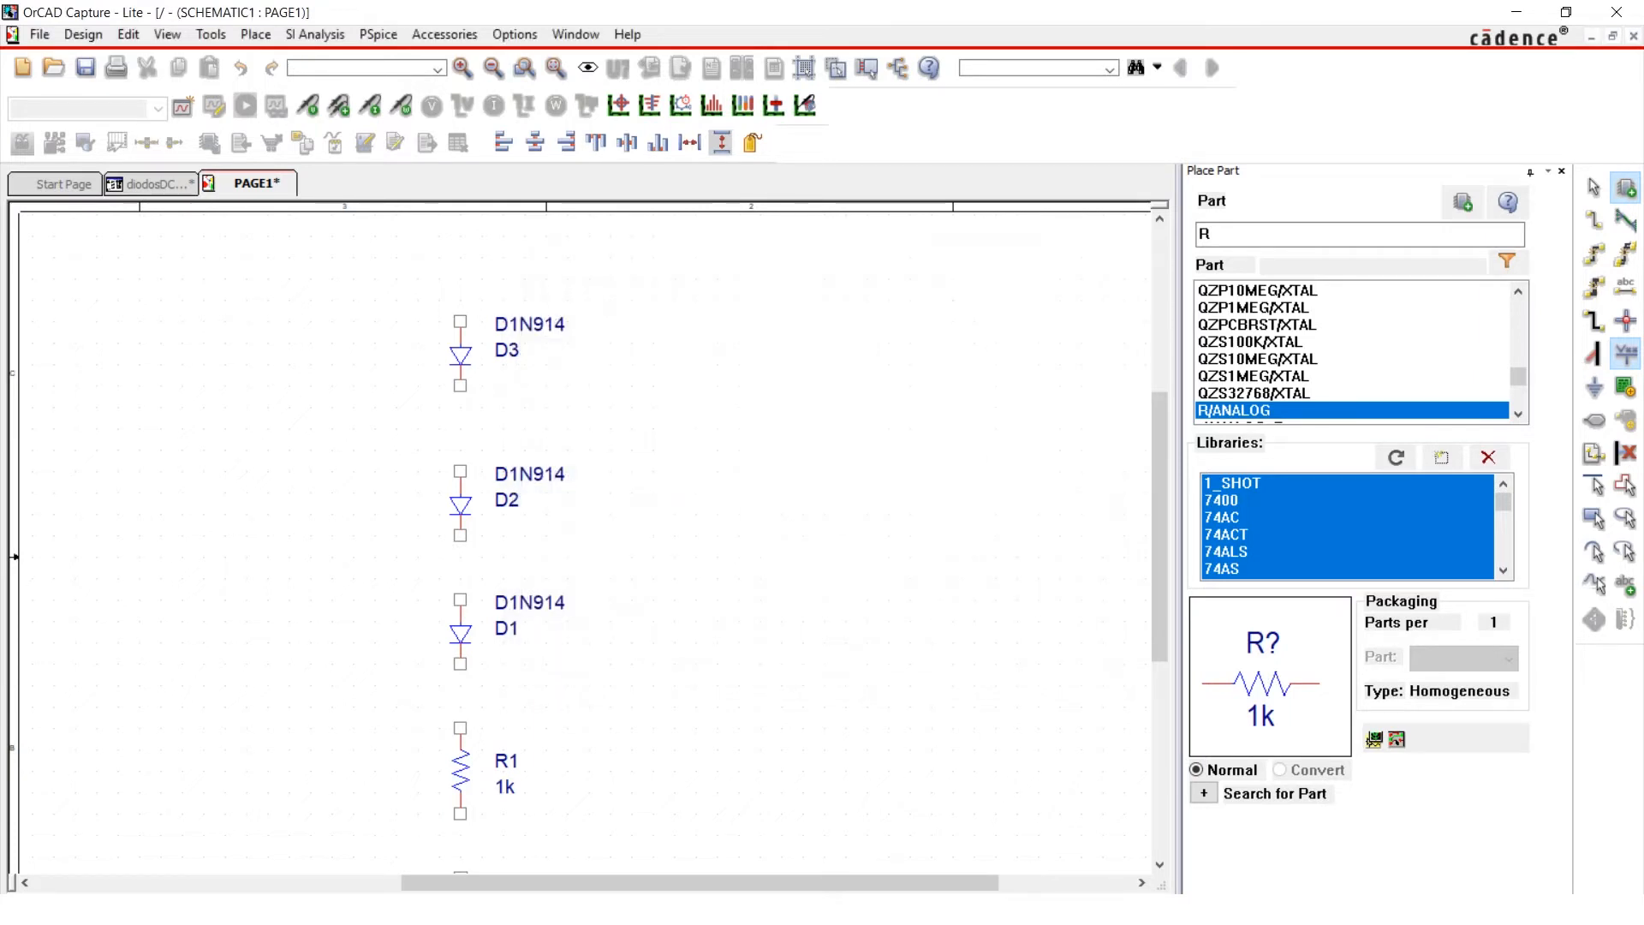
pyautogui.scroll(2, 489, 283)
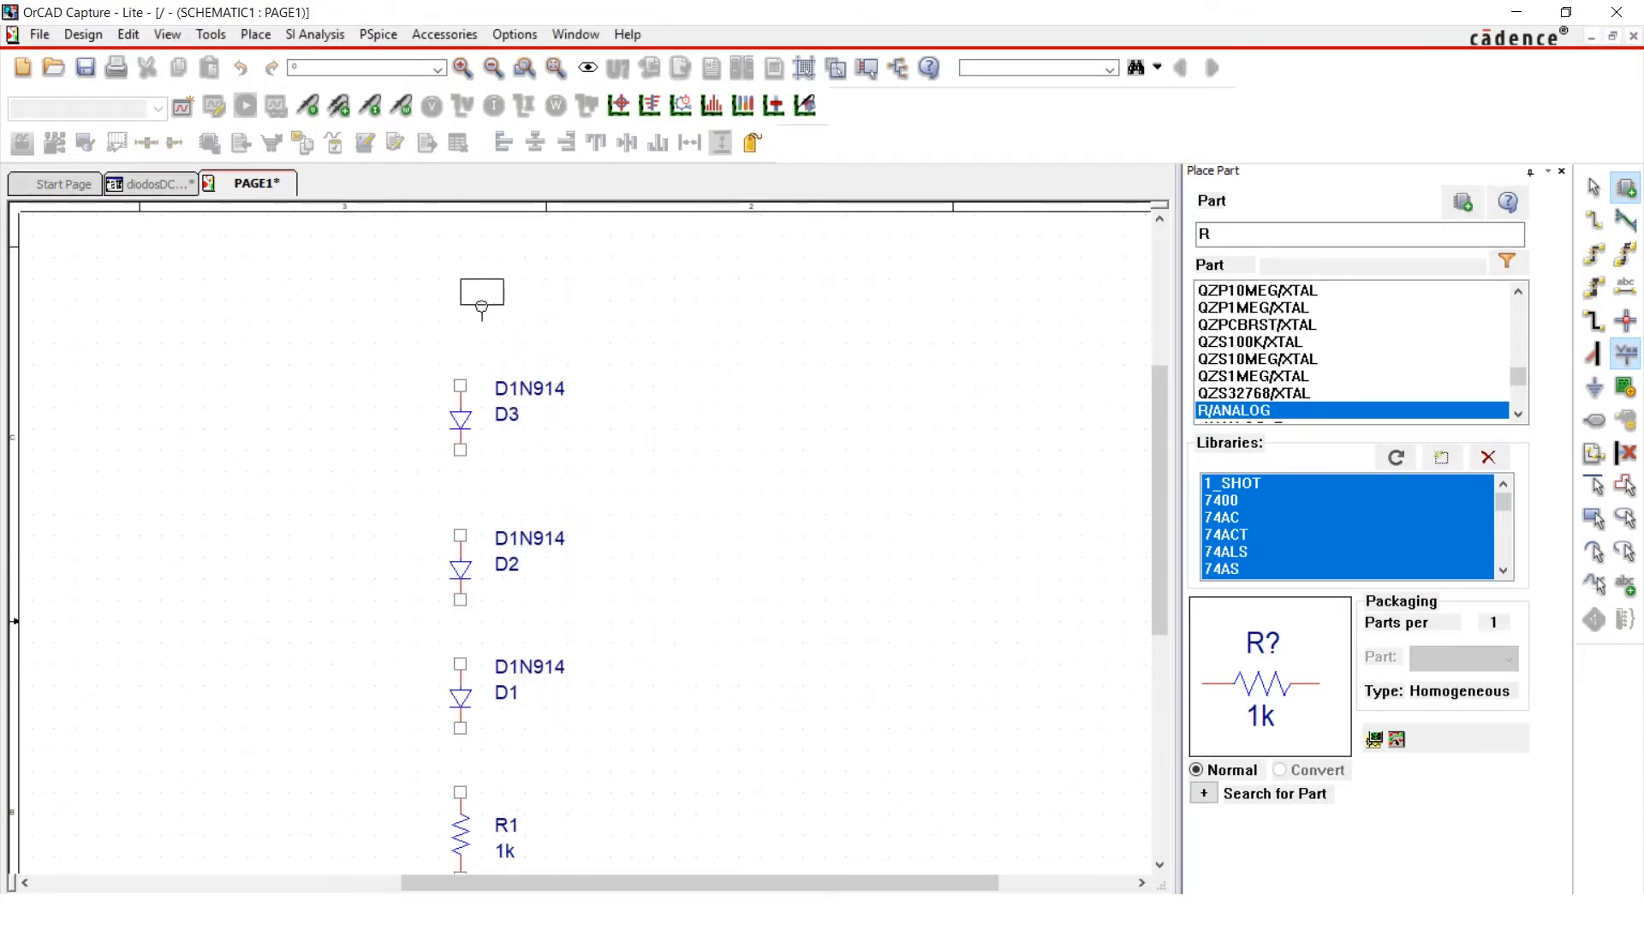
pyautogui.click(460, 306)
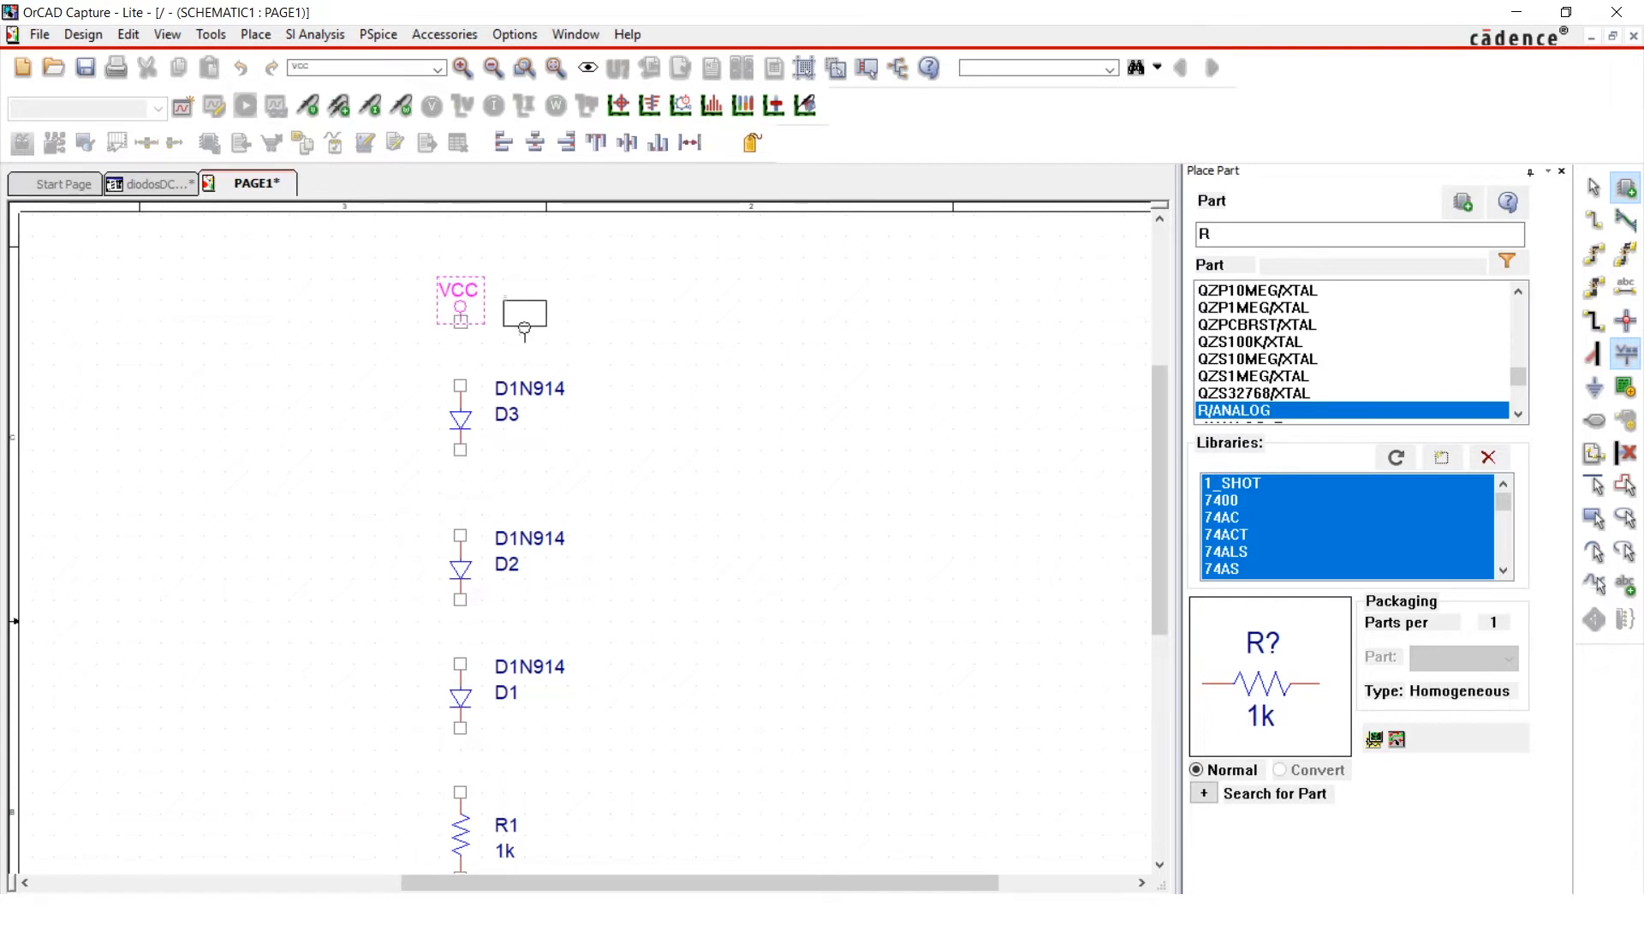
pyautogui.press('Escape')
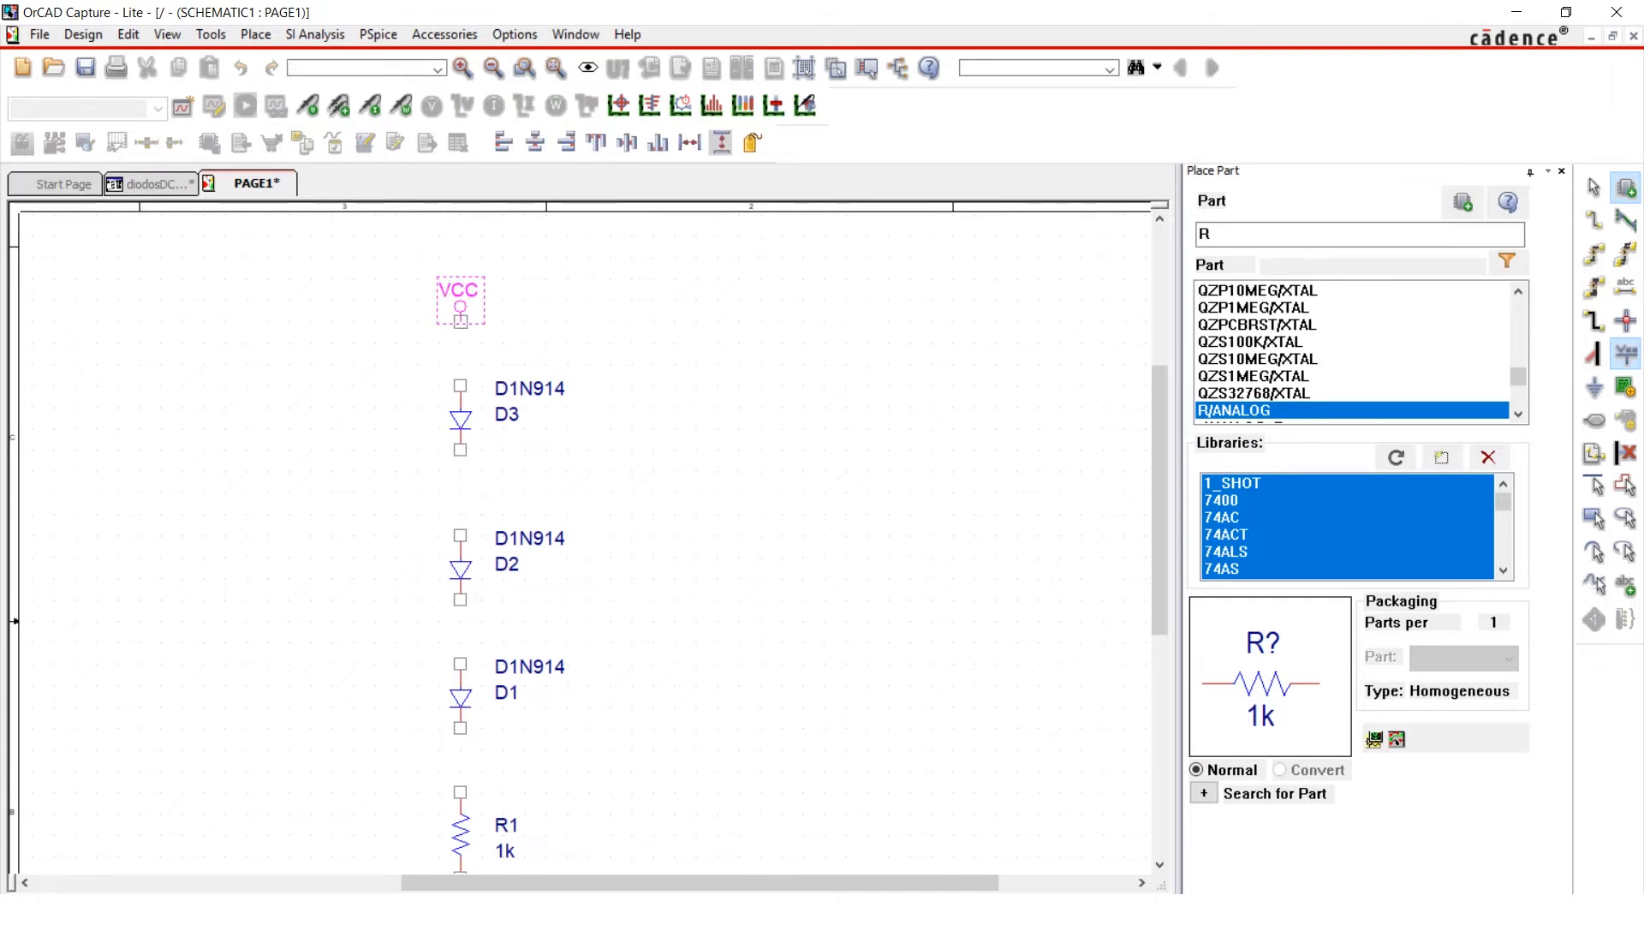
pyautogui.click(867, 285)
pyautogui.press('Escape')
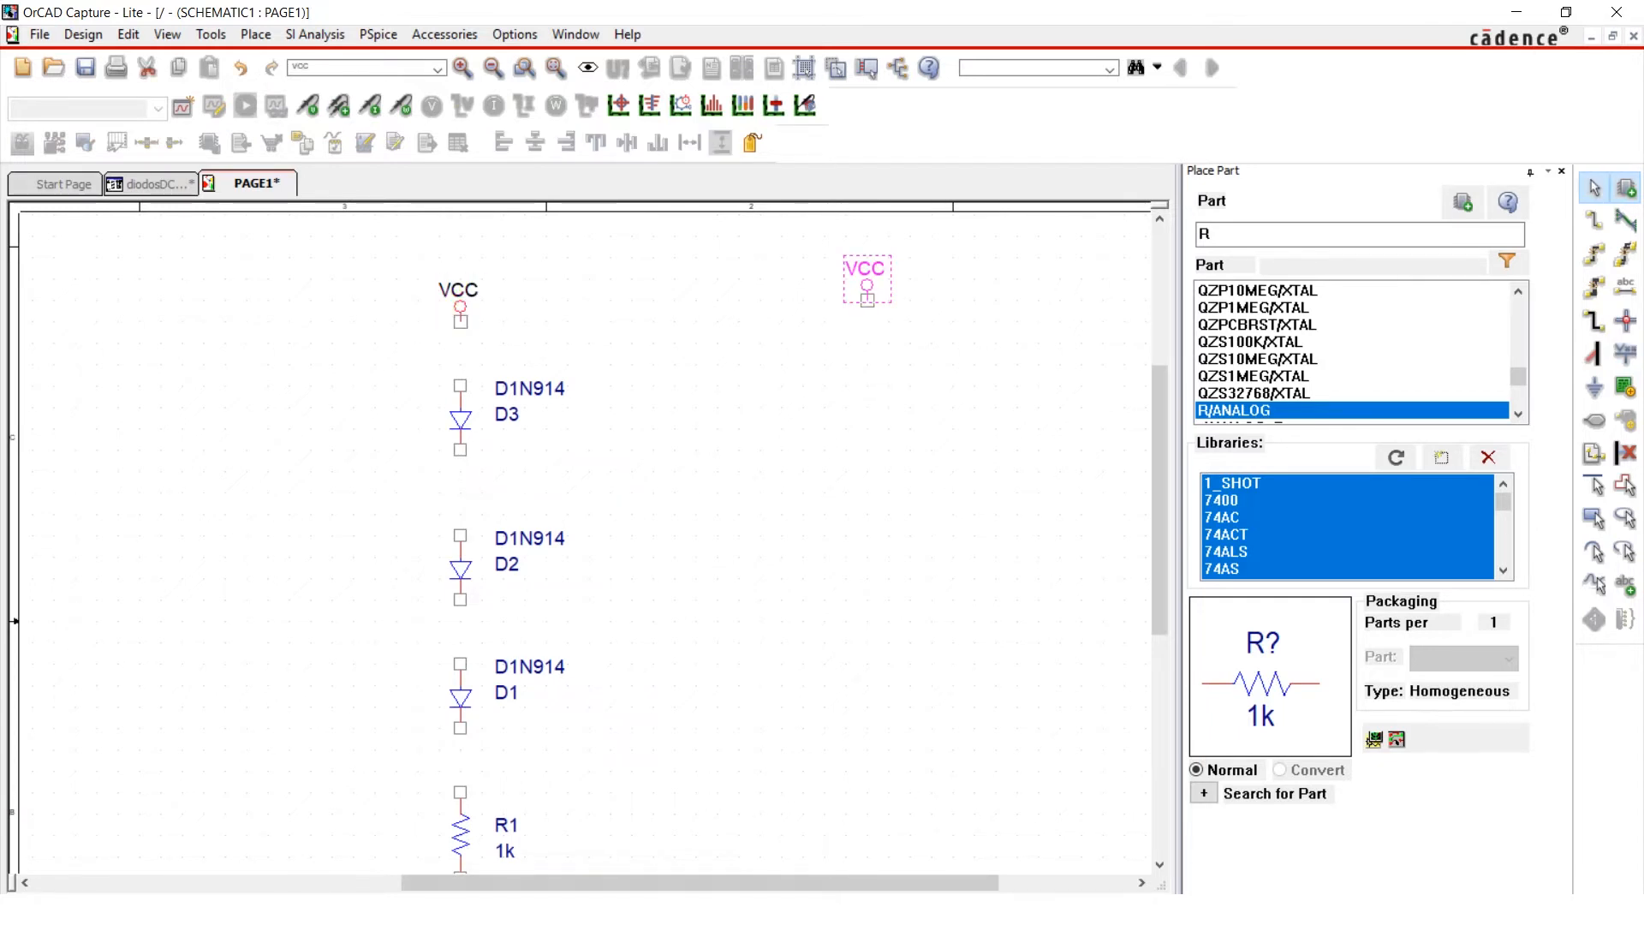
# Place a VDC voltage source from the SOURCE library directly below the second VCC symbol
pyautogui.moveTo(1226, 234); pyautogui.dragTo(1197, 234)
pyautogui.write('vdc')
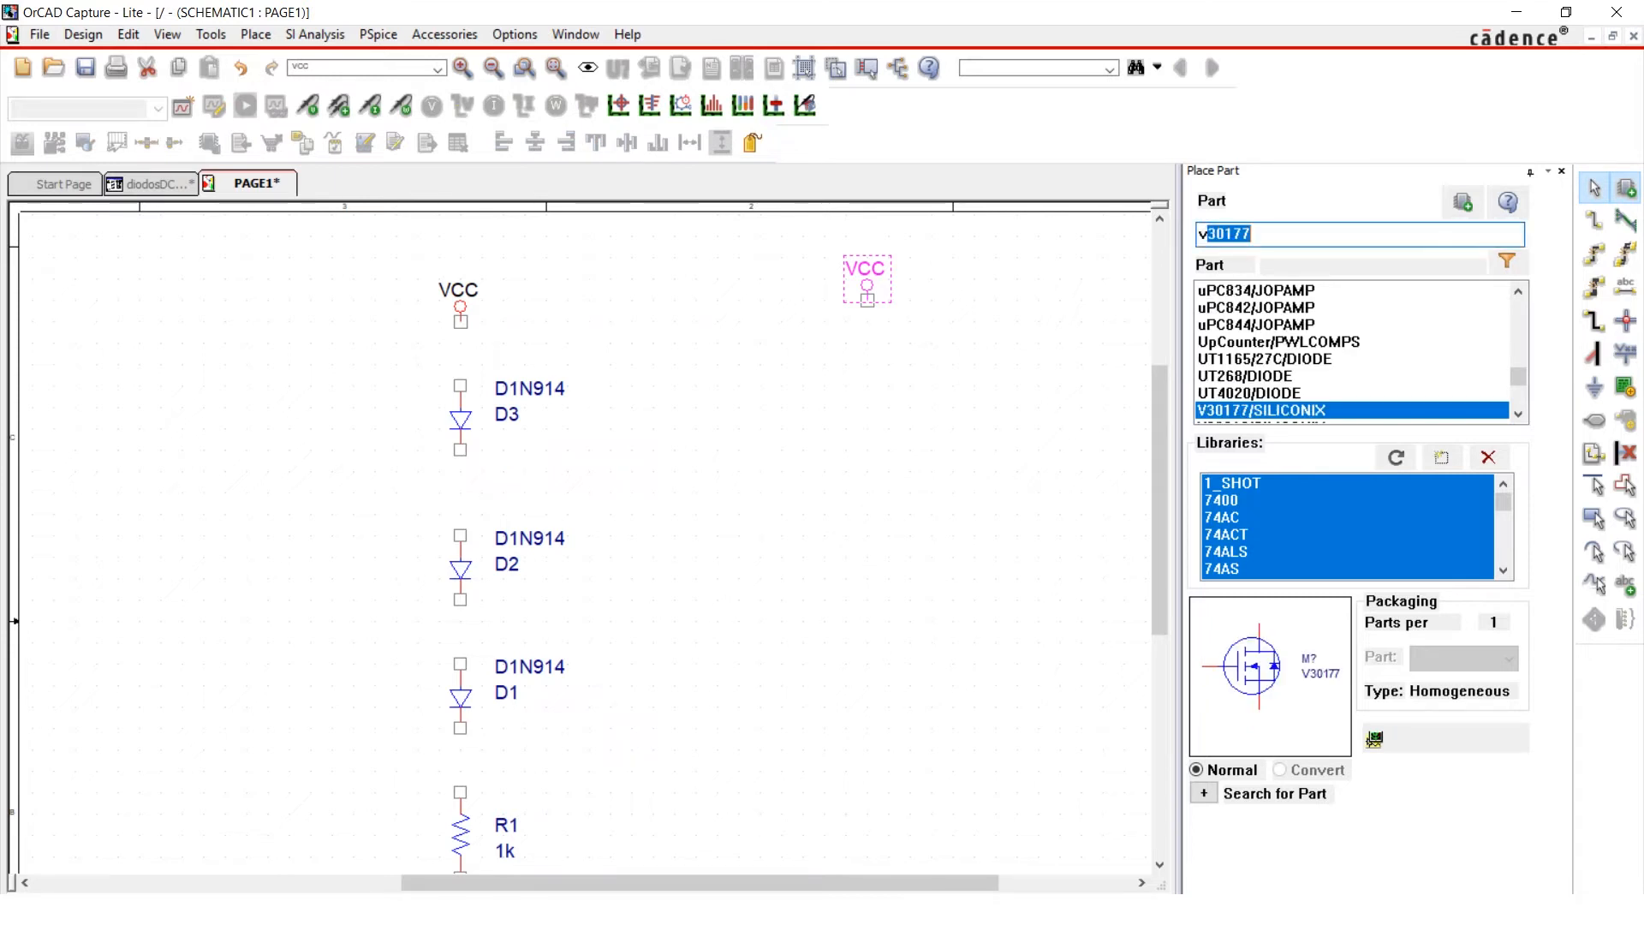
pyautogui.click(1223, 411)
pyautogui.doubleClick(1223, 411)
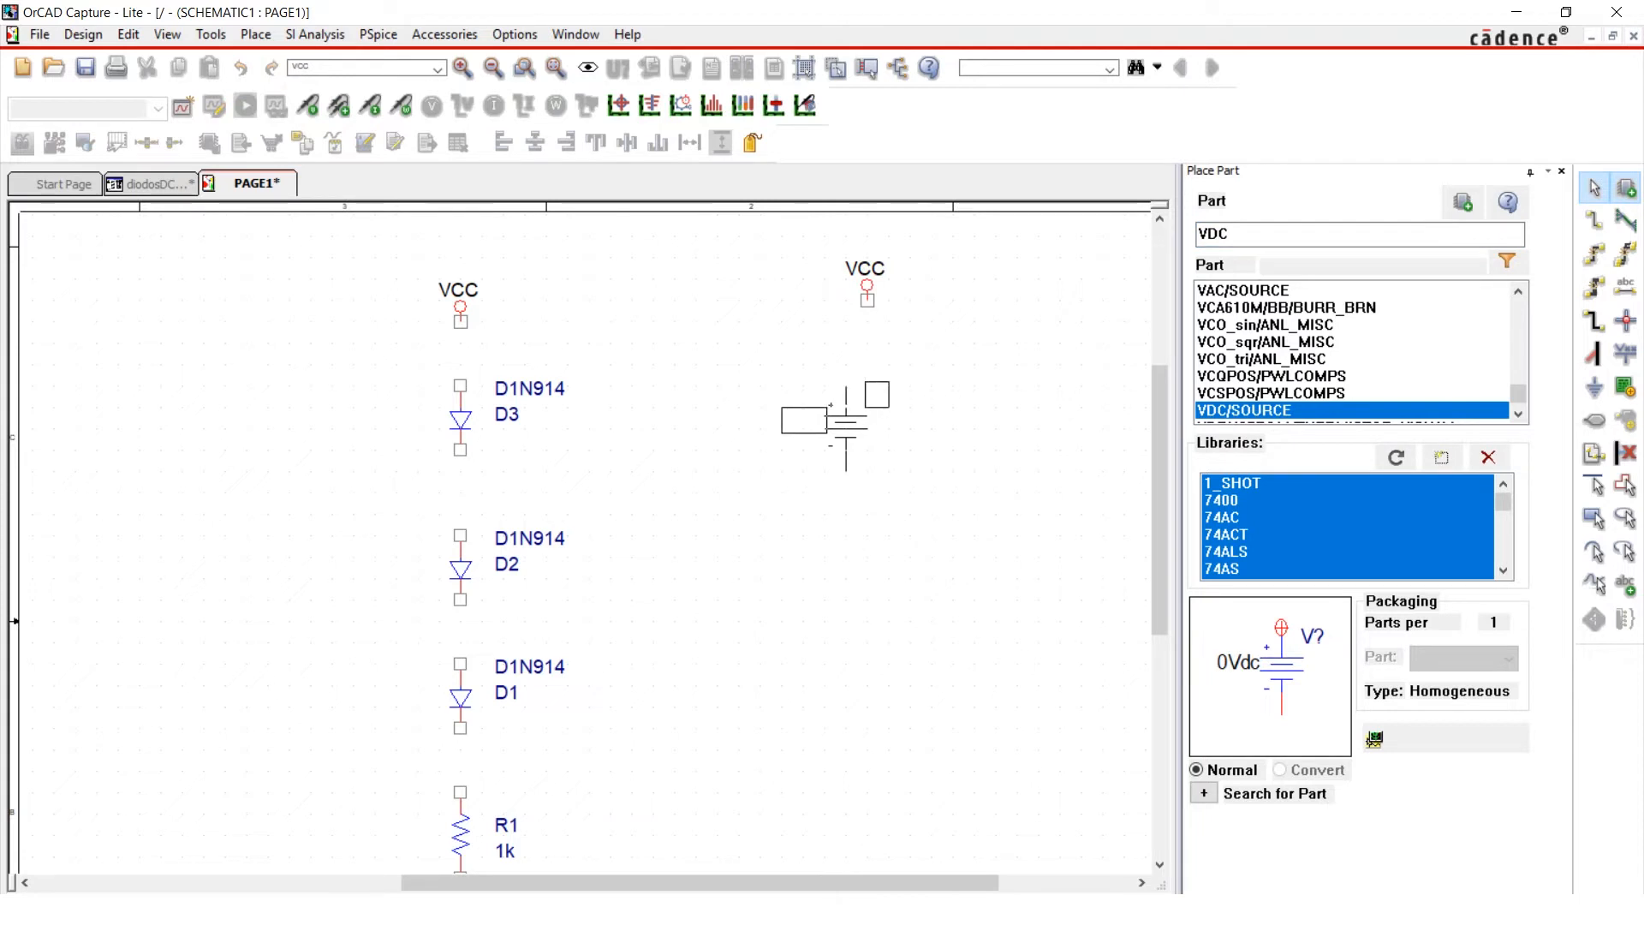
pyautogui.click(868, 387)
pyautogui.press('Escape')
pyautogui.press('Escape')
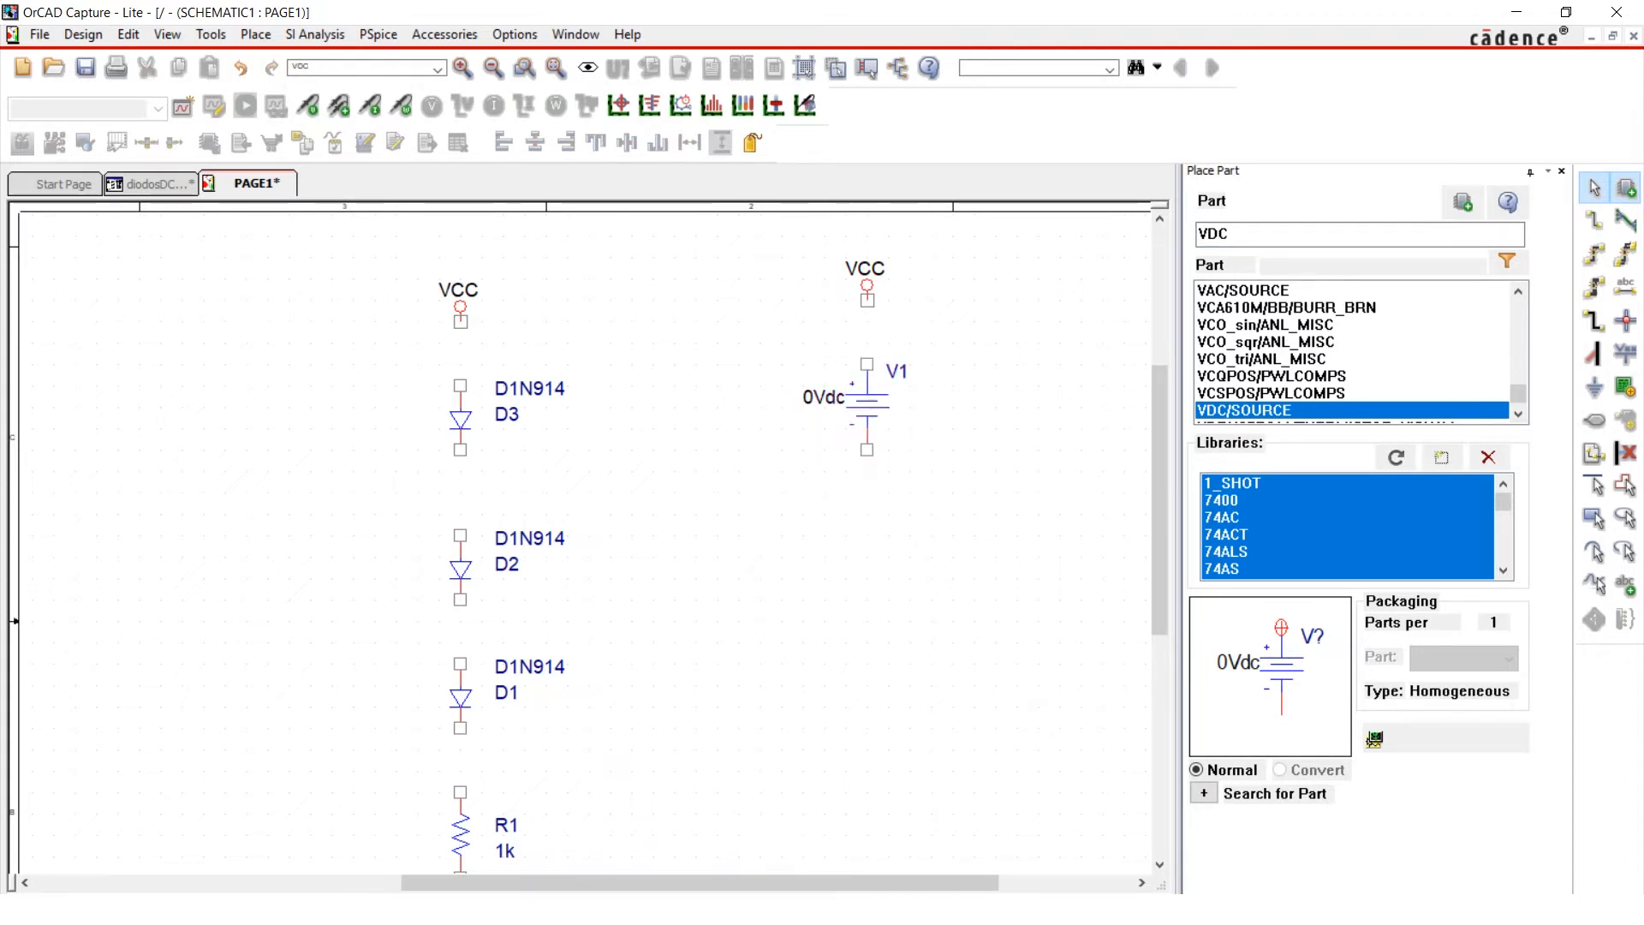
# Place a 0 ground symbol directly below voltage source V1
pyautogui.press('g')
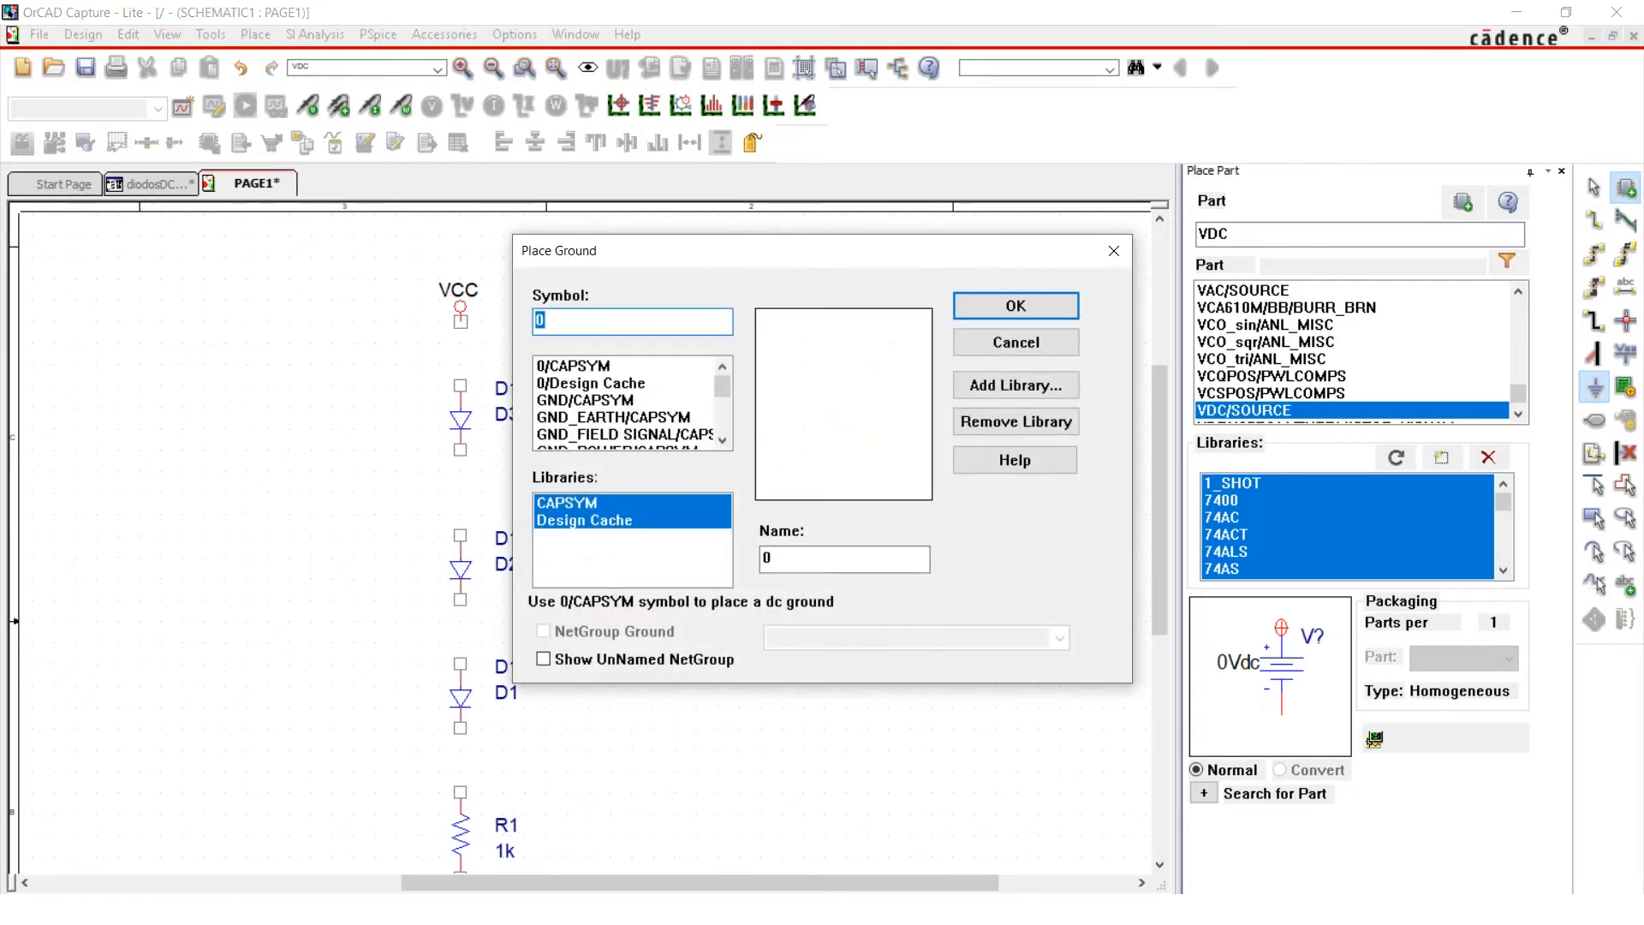
pyautogui.click(1016, 306)
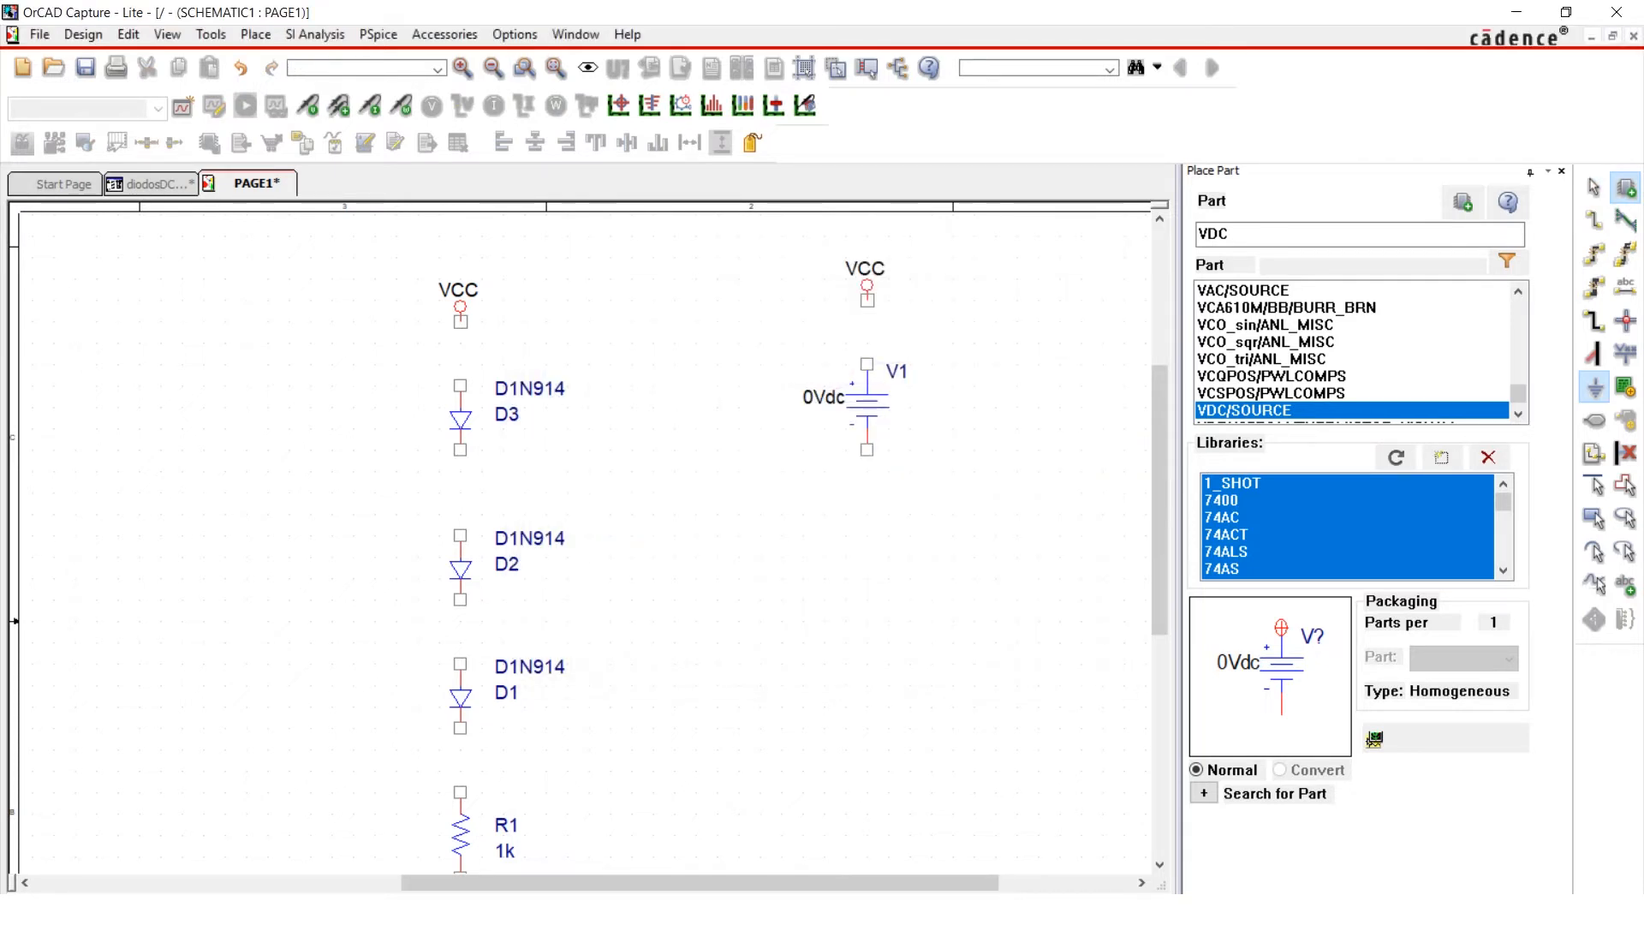
pyautogui.press('Escape')
pyautogui.click(868, 514)
# Wire V1's positive terminal to the VCC symbol above it and its negative terminal to the ground below
pyautogui.press('w')
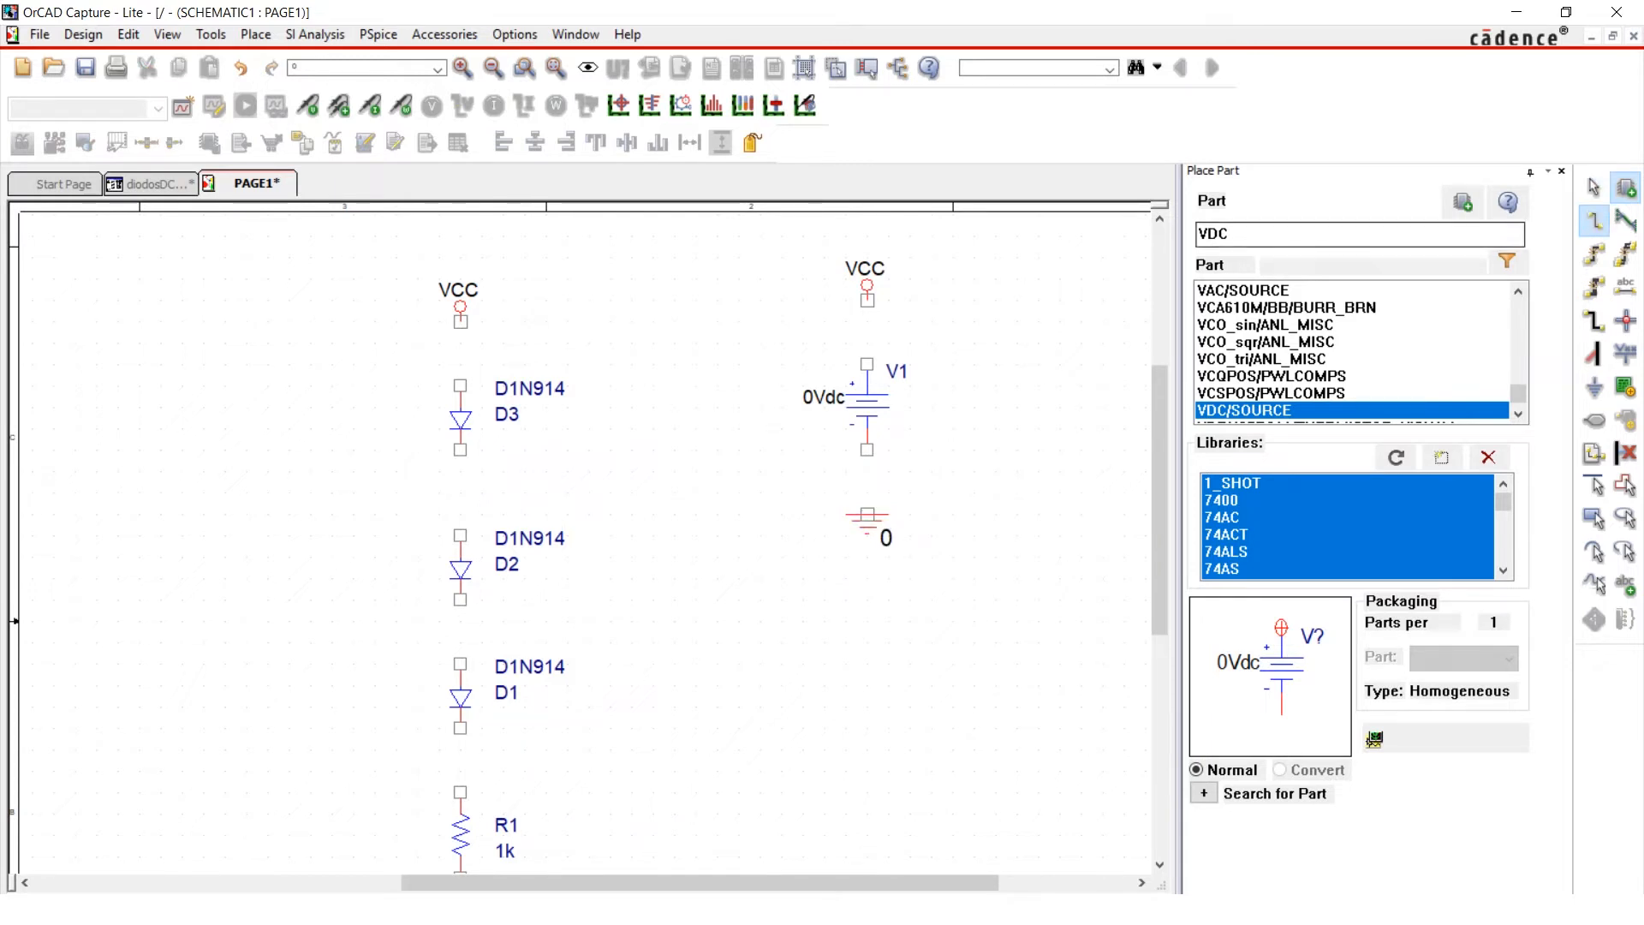
pyautogui.click(867, 364)
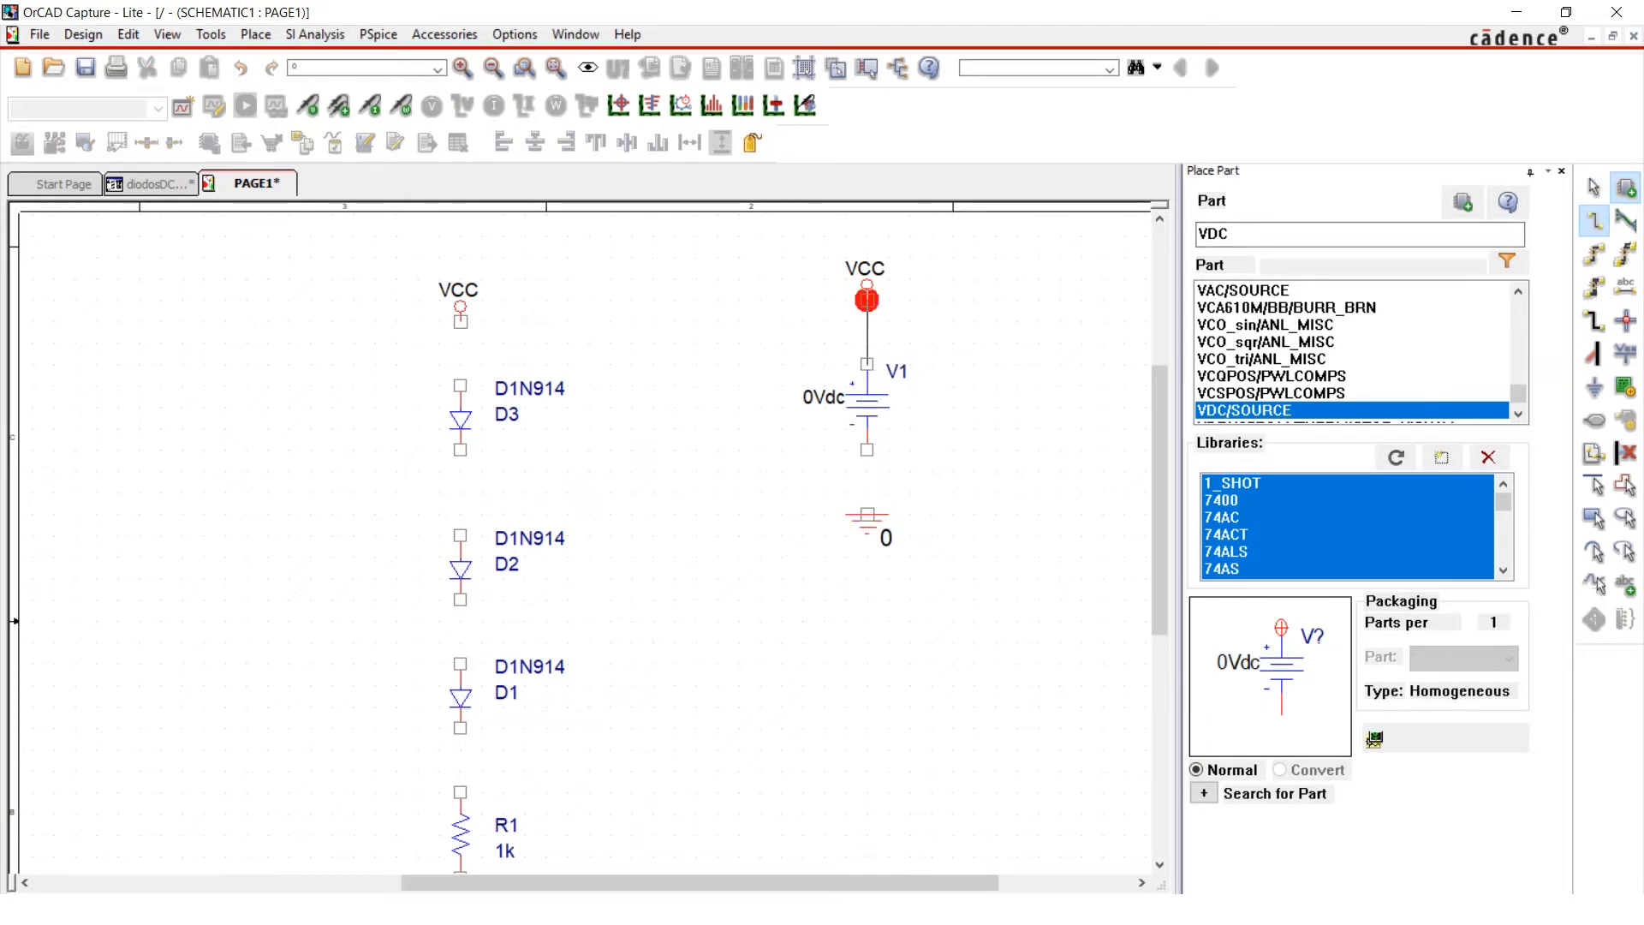
pyautogui.click(867, 300)
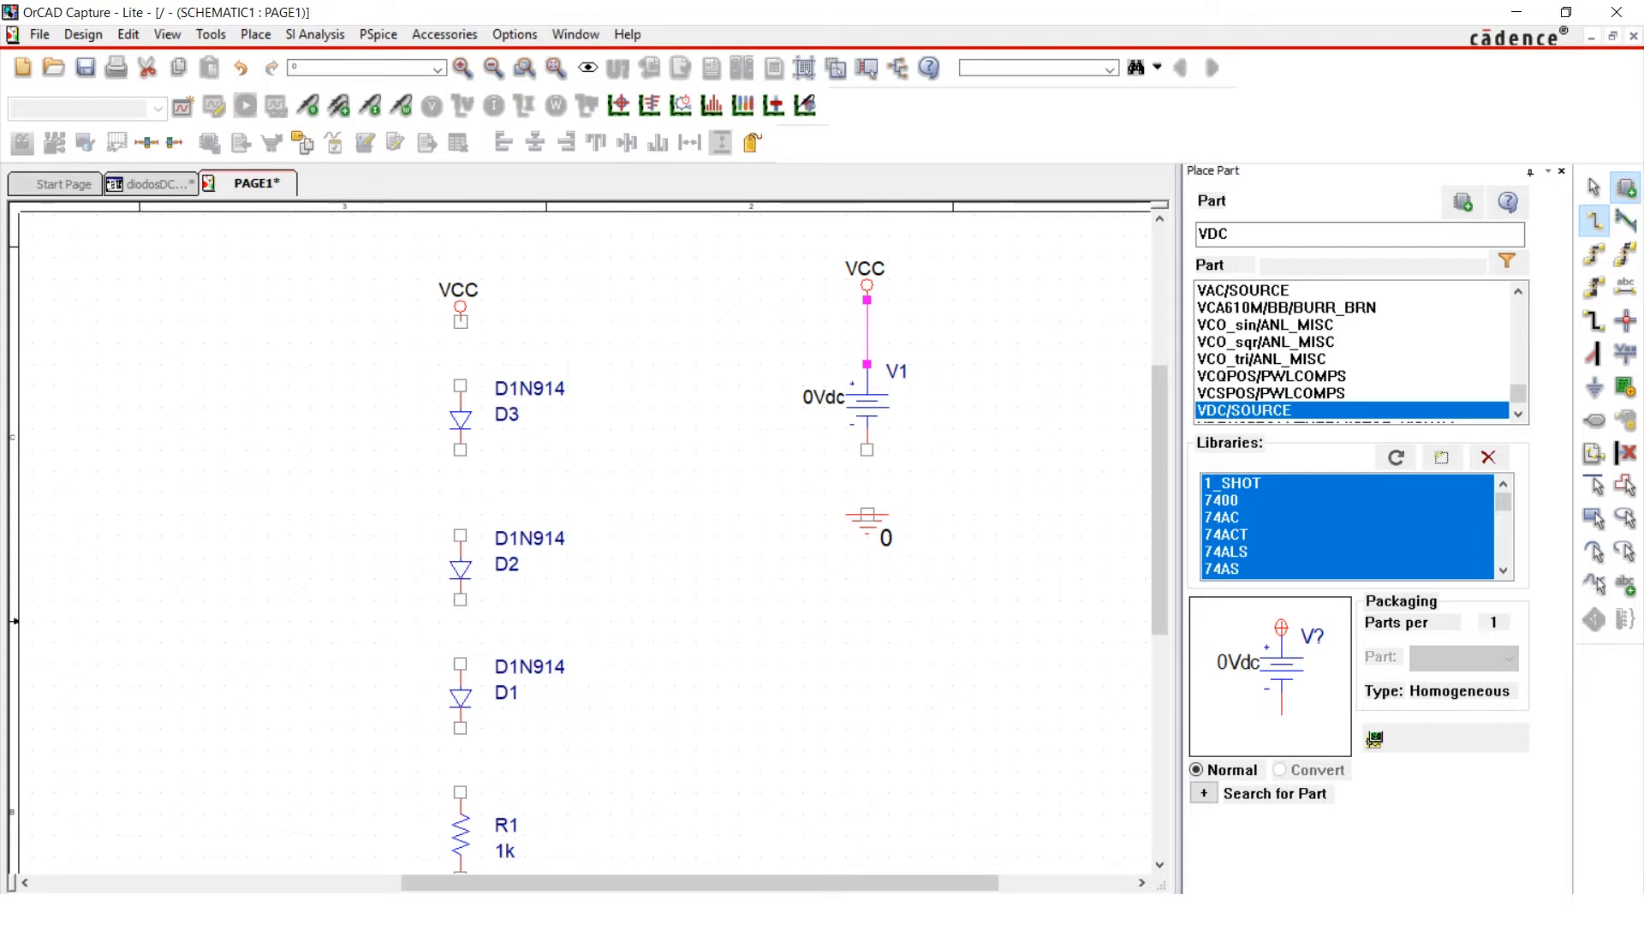
pyautogui.click(868, 449)
pyautogui.click(867, 514)
pyautogui.press('Escape')
# Set the DC value of voltage source V1 to 5Vdc
pyautogui.click(824, 398)
pyautogui.doubleClick(824, 398)
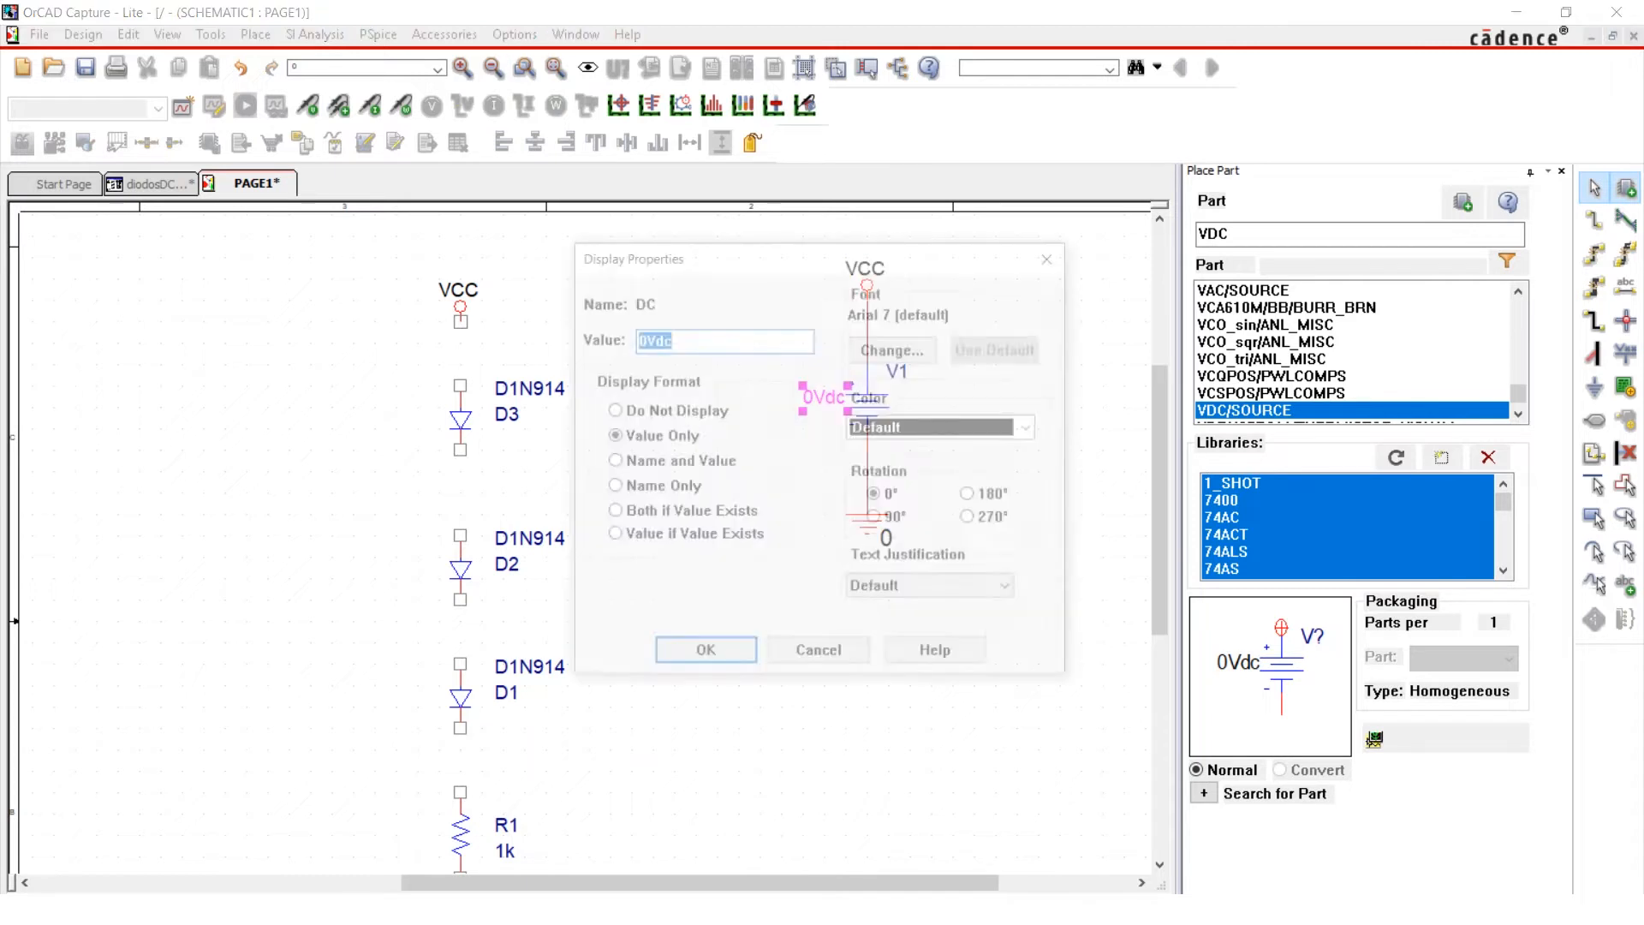
pyautogui.press('Left')
pyautogui.write('5')
pyautogui.press('Delete')
pyautogui.press('Return')
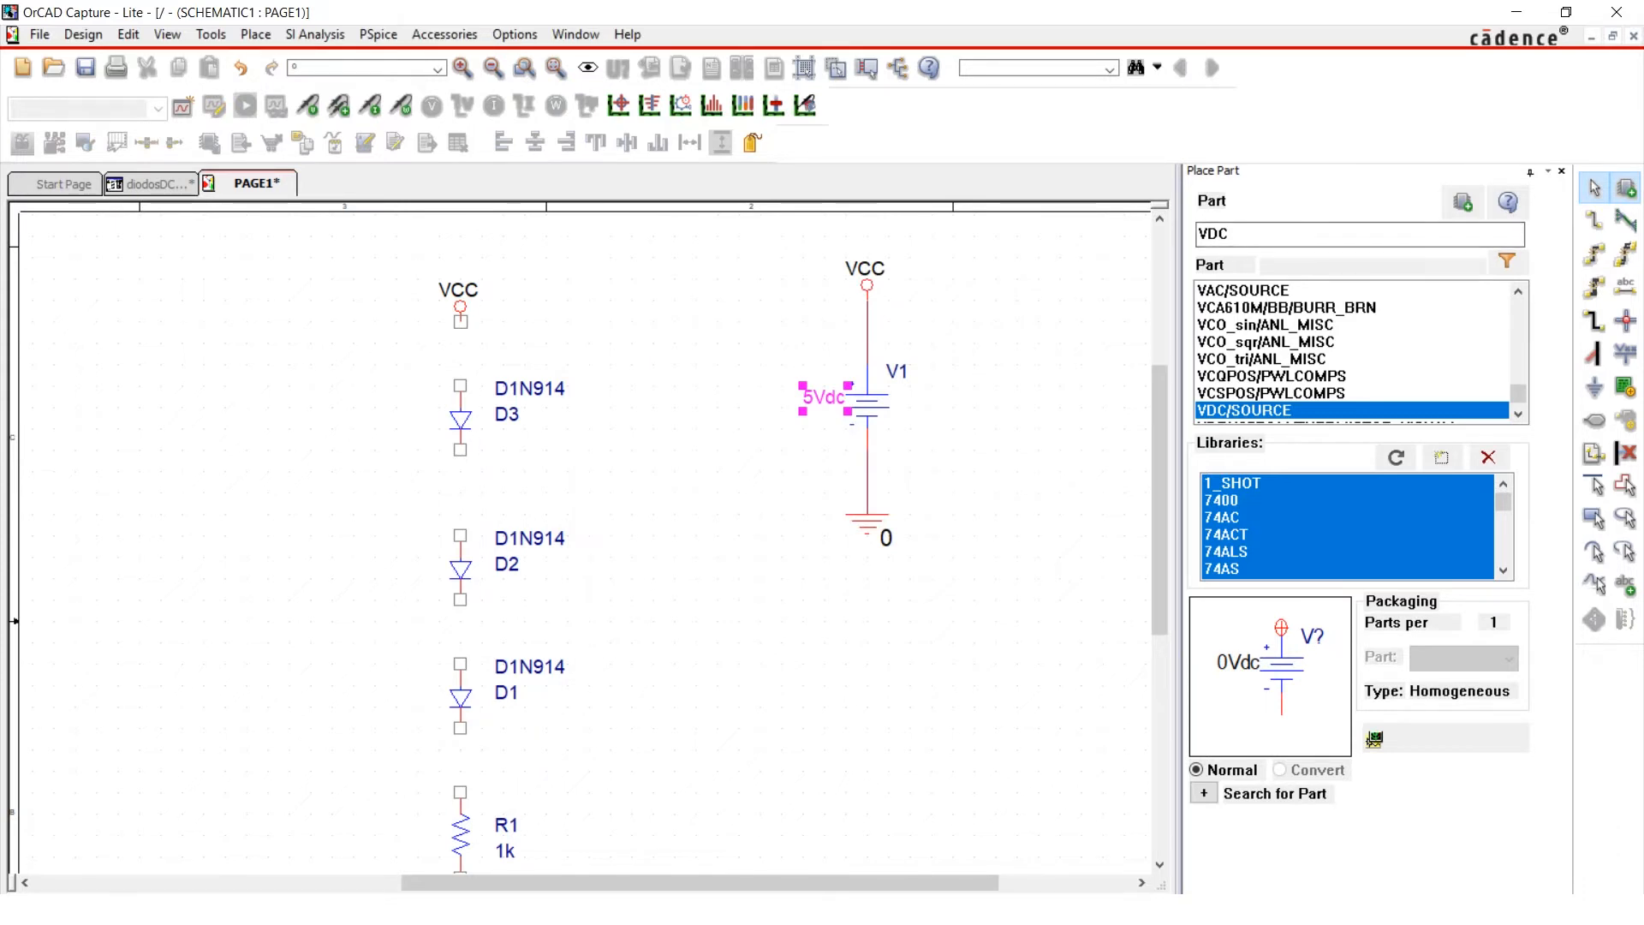
# Wire the VCC symbol above D3 to D3, D3 to D2, and D2 to D1
pyautogui.press('w')
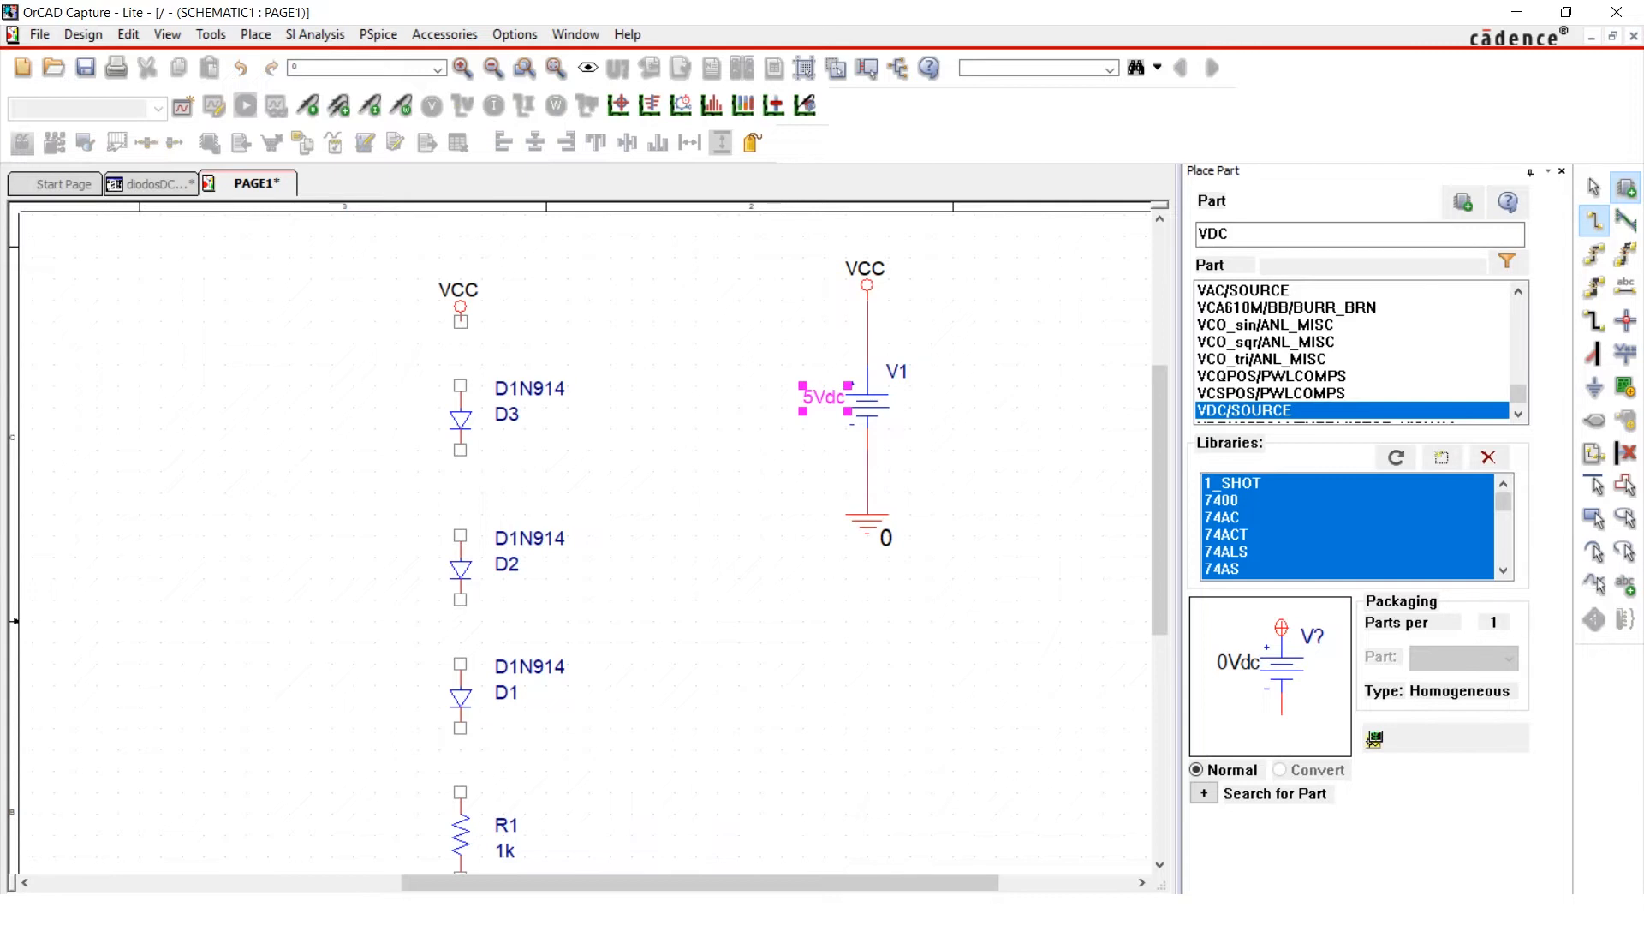
pyautogui.click(460, 321)
pyautogui.click(460, 385)
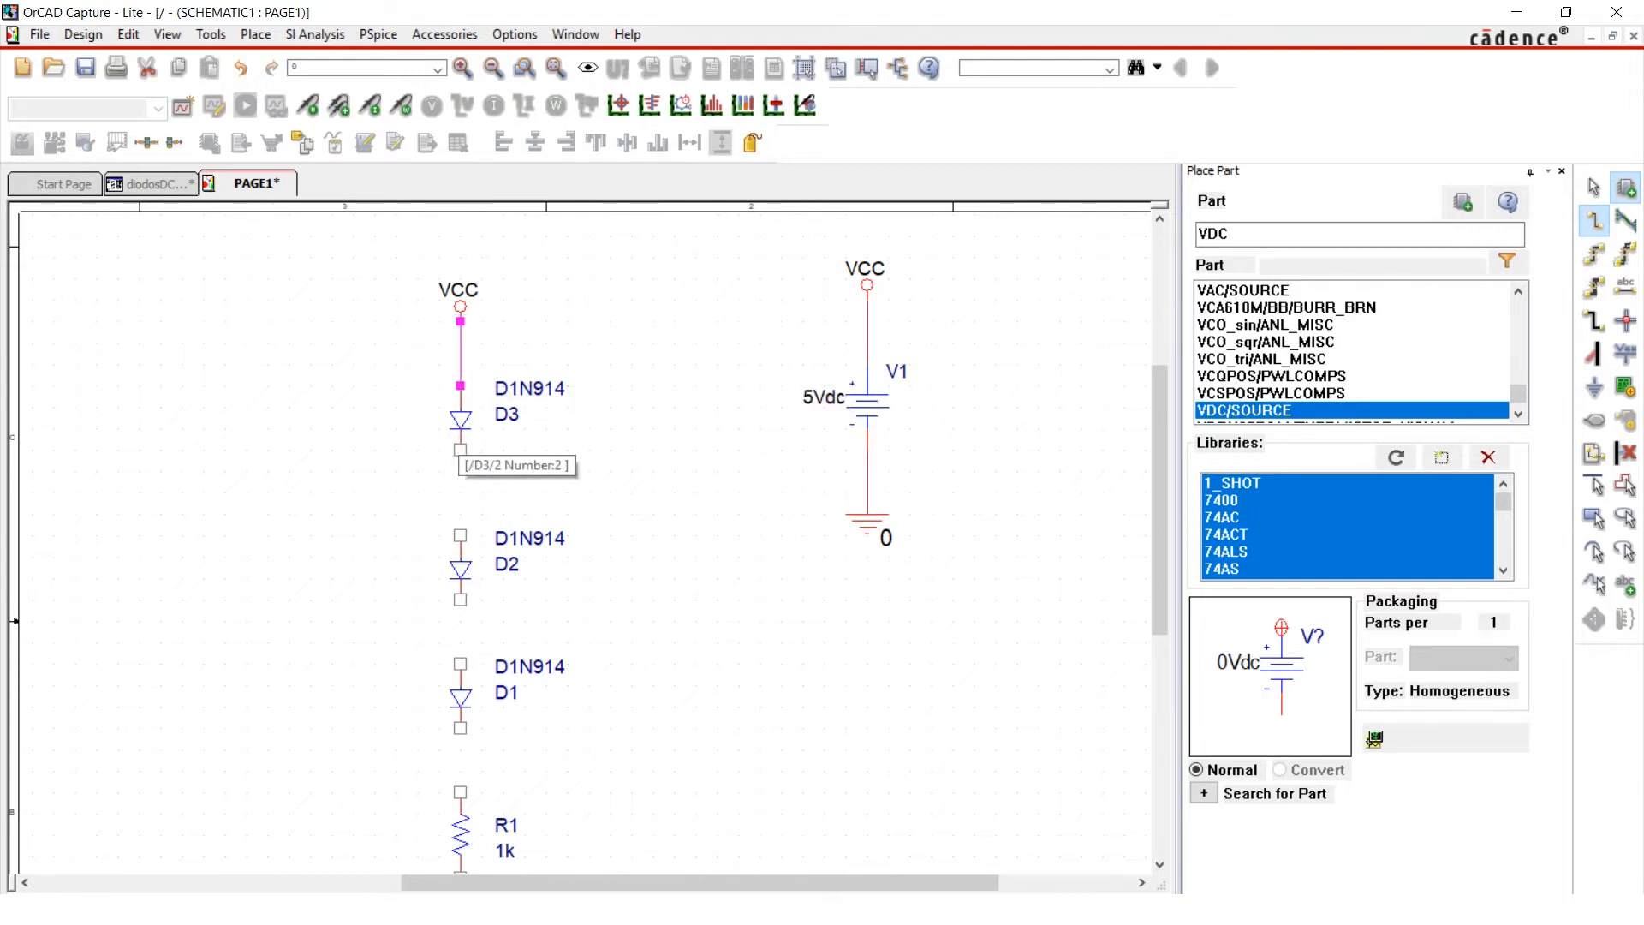
pyautogui.click(460, 450)
pyautogui.click(460, 535)
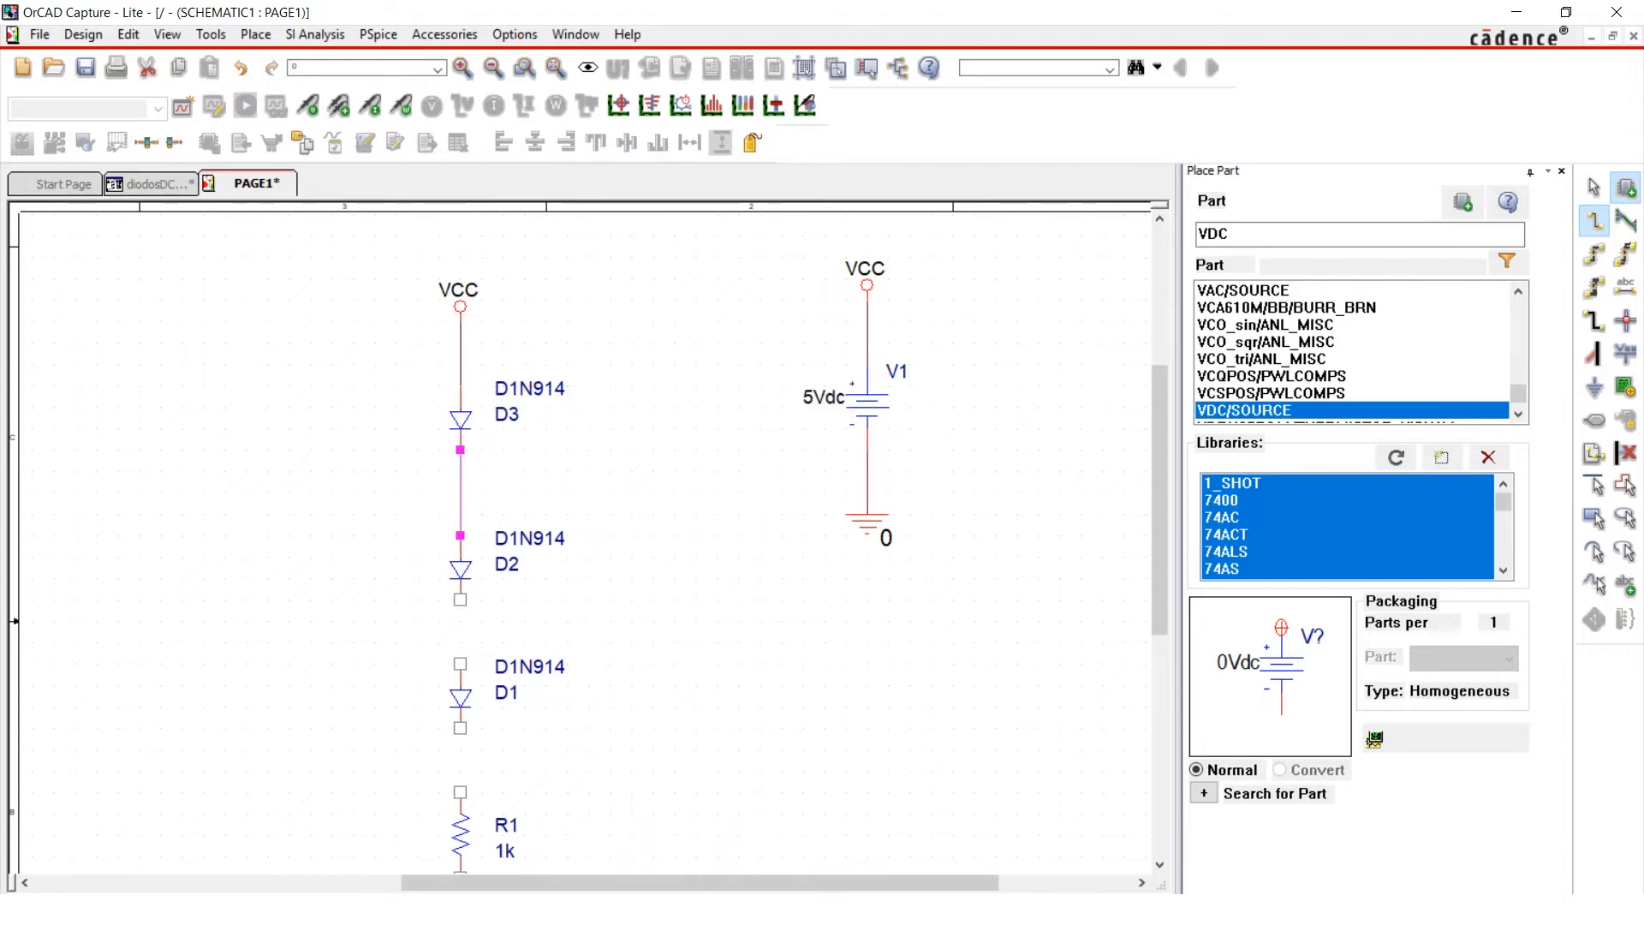
pyautogui.click(460, 599)
pyautogui.click(460, 664)
pyautogui.scroll(-5, 459, 664)
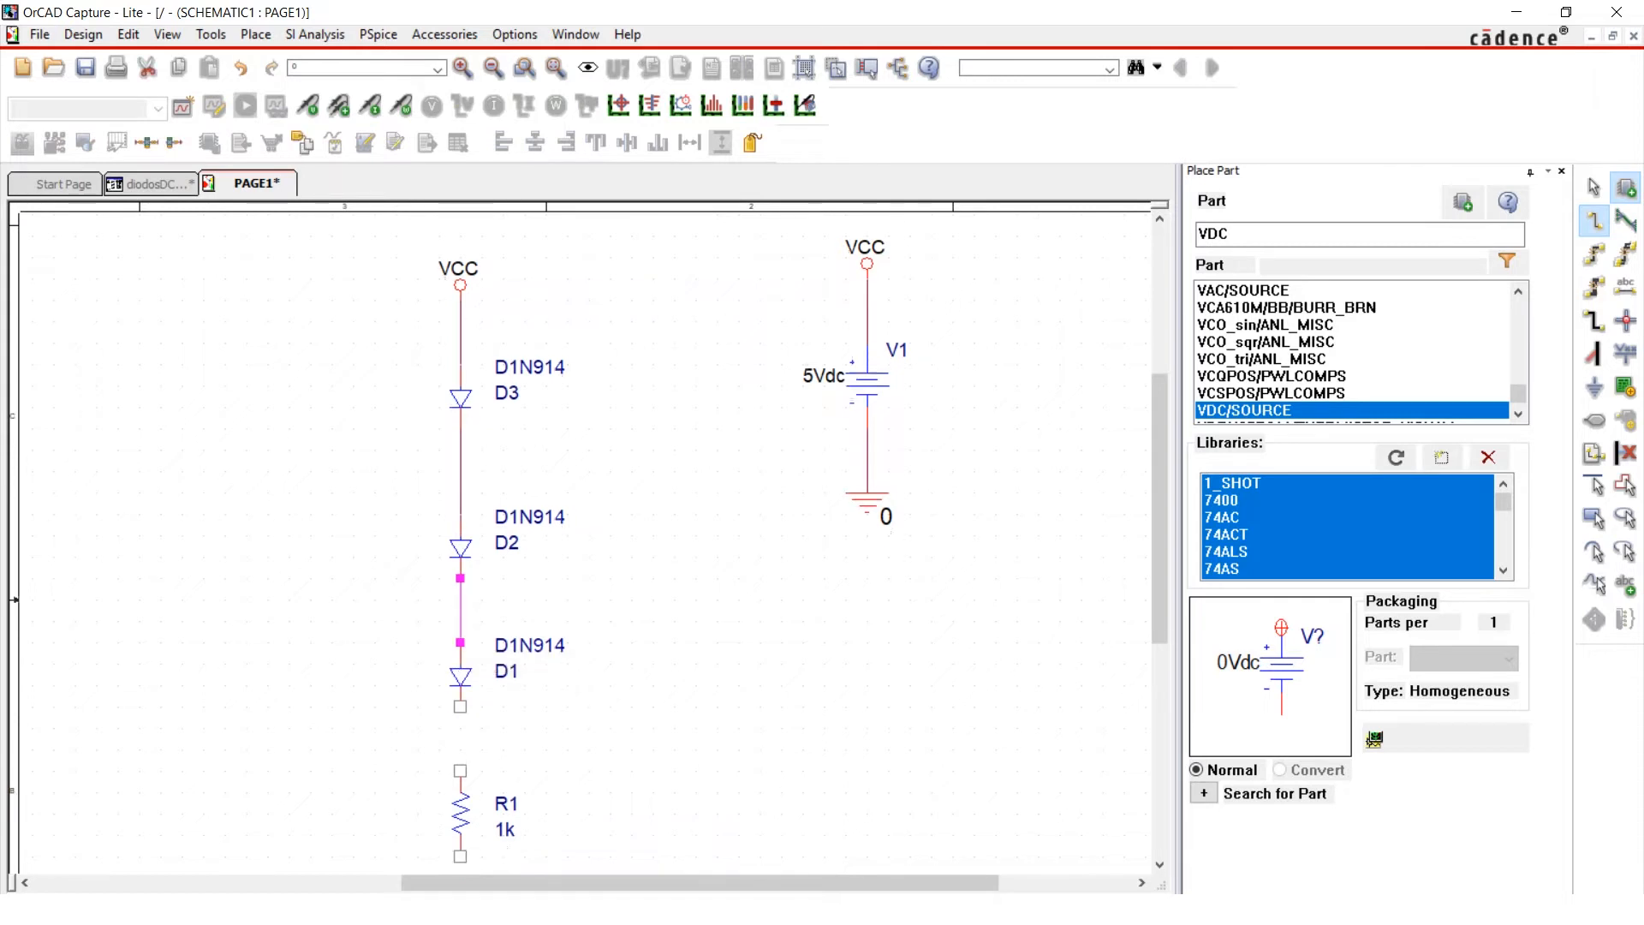
# Wire D1 to resistor R1 and R1 to the ground below, then end wiring and close the part placement pane
pyautogui.click(460, 621)
pyautogui.click(460, 686)
pyautogui.scroll(-1, 460, 685)
pyautogui.scroll(-4, 460, 685)
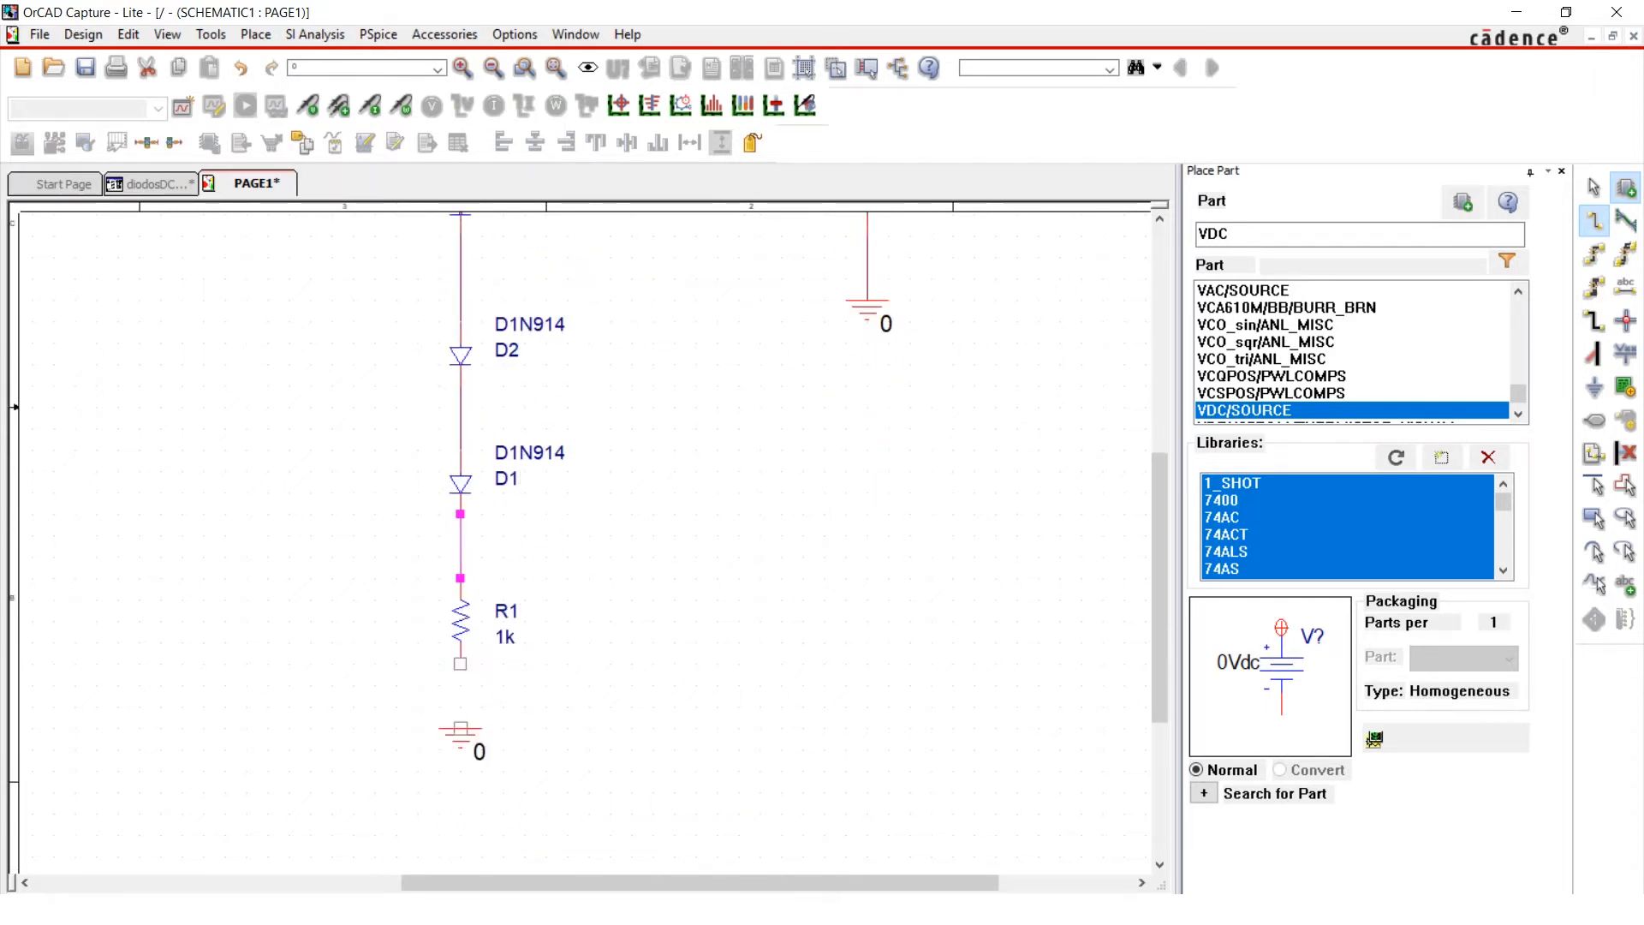
pyautogui.click(460, 663)
pyautogui.click(460, 728)
pyautogui.scroll(7, 460, 514)
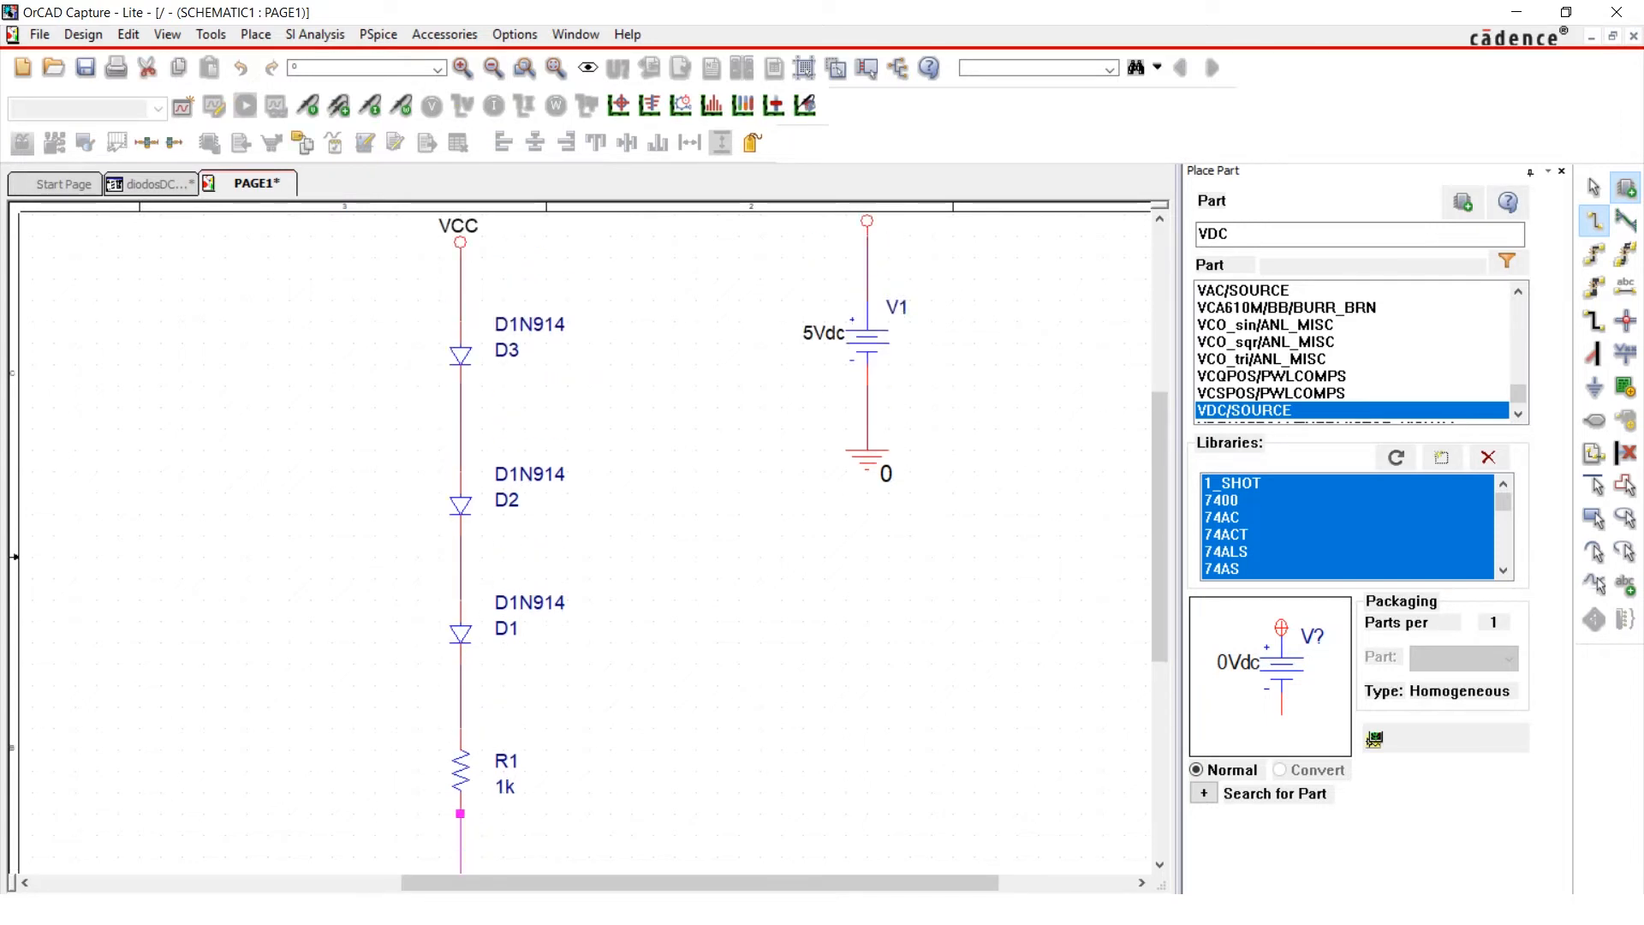
pyautogui.press('o')
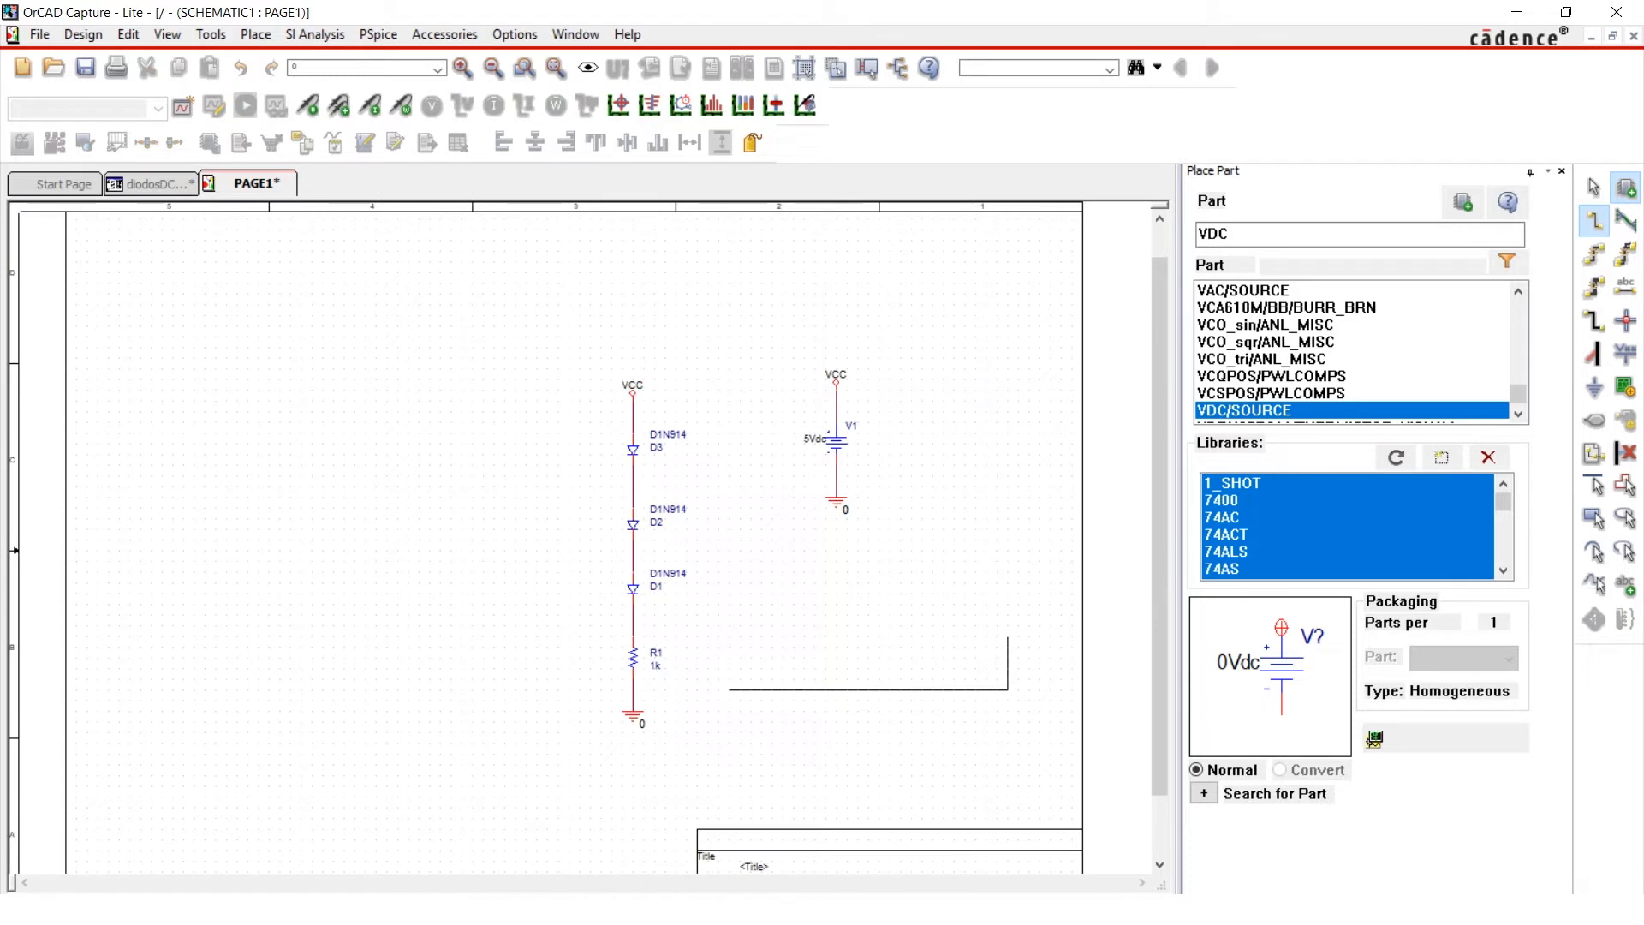
pyautogui.click(1562, 171)
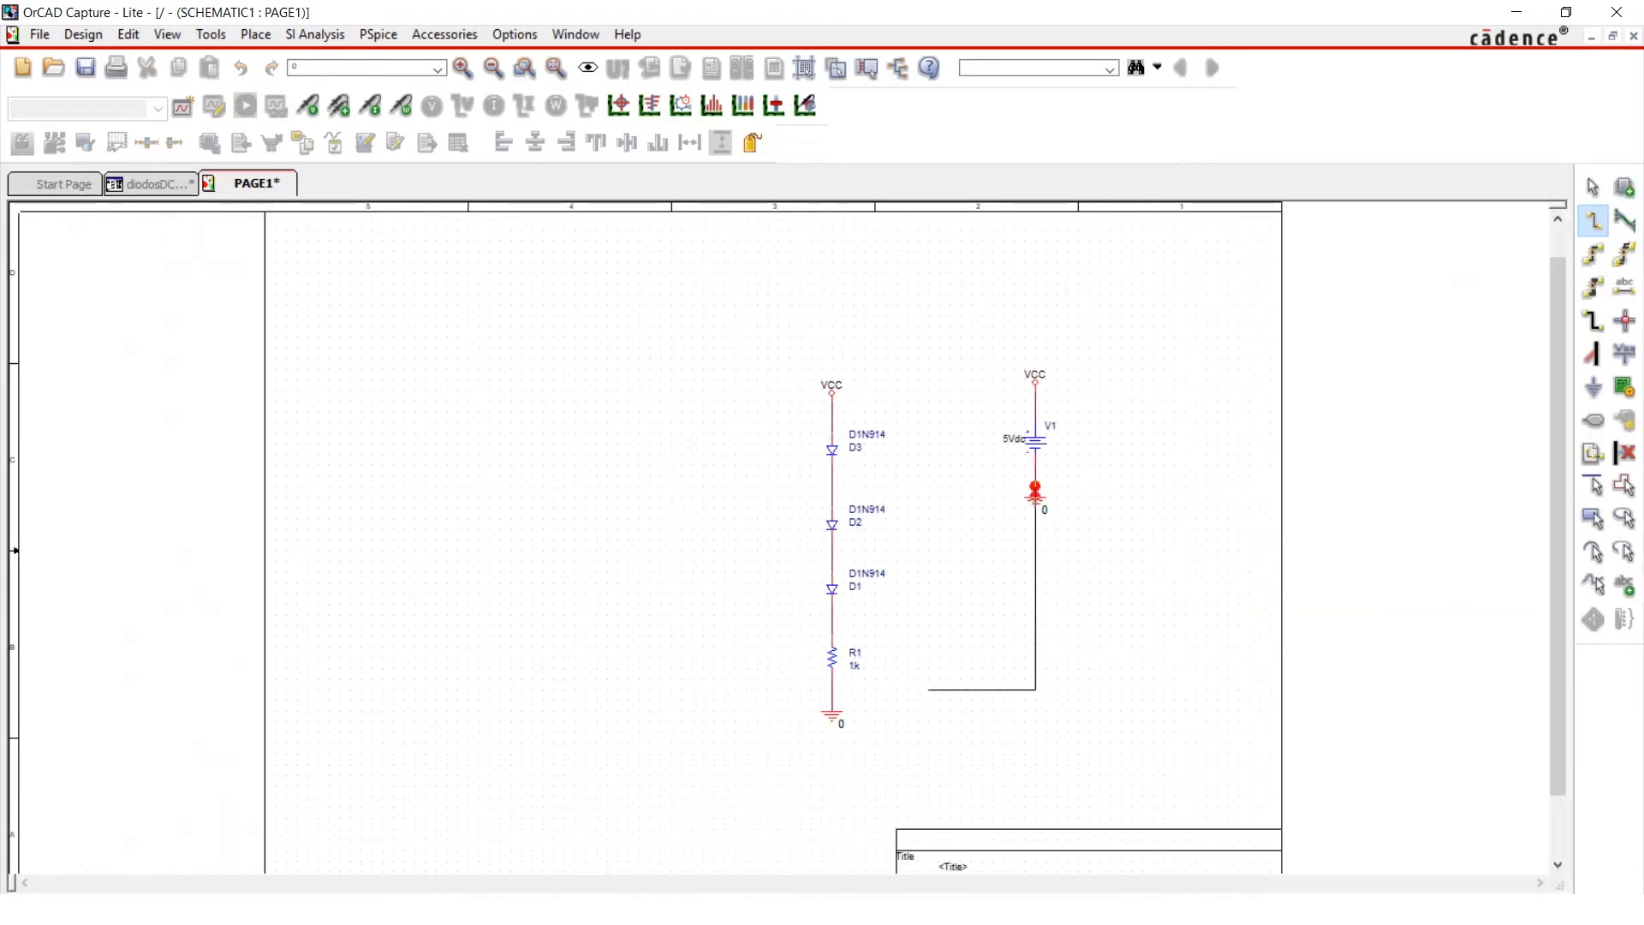
pyautogui.press('Escape')
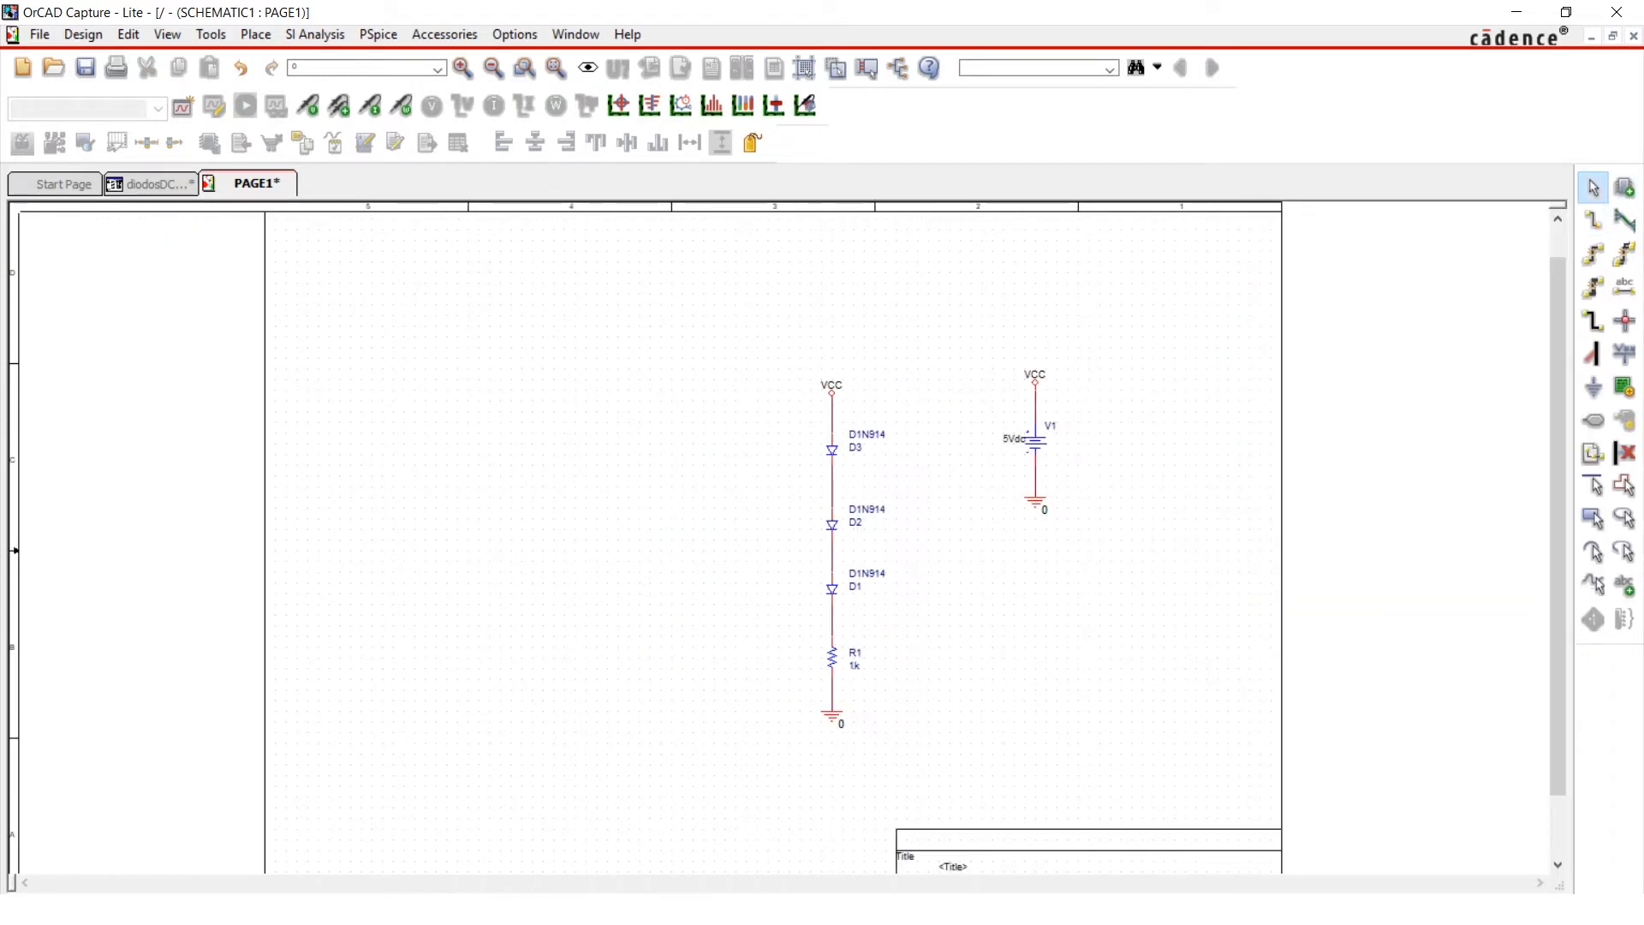
pyautogui.moveTo(691, 313); pyautogui.dragTo(1122, 745)
pyautogui.click(1118, 737)
pyautogui.moveTo(746, 337); pyautogui.dragTo(1123, 754)
pyautogui.moveTo(856, 587); pyautogui.dragTo(720, 599)
pyautogui.moveTo(756, 347); pyautogui.dragTo(1068, 753)
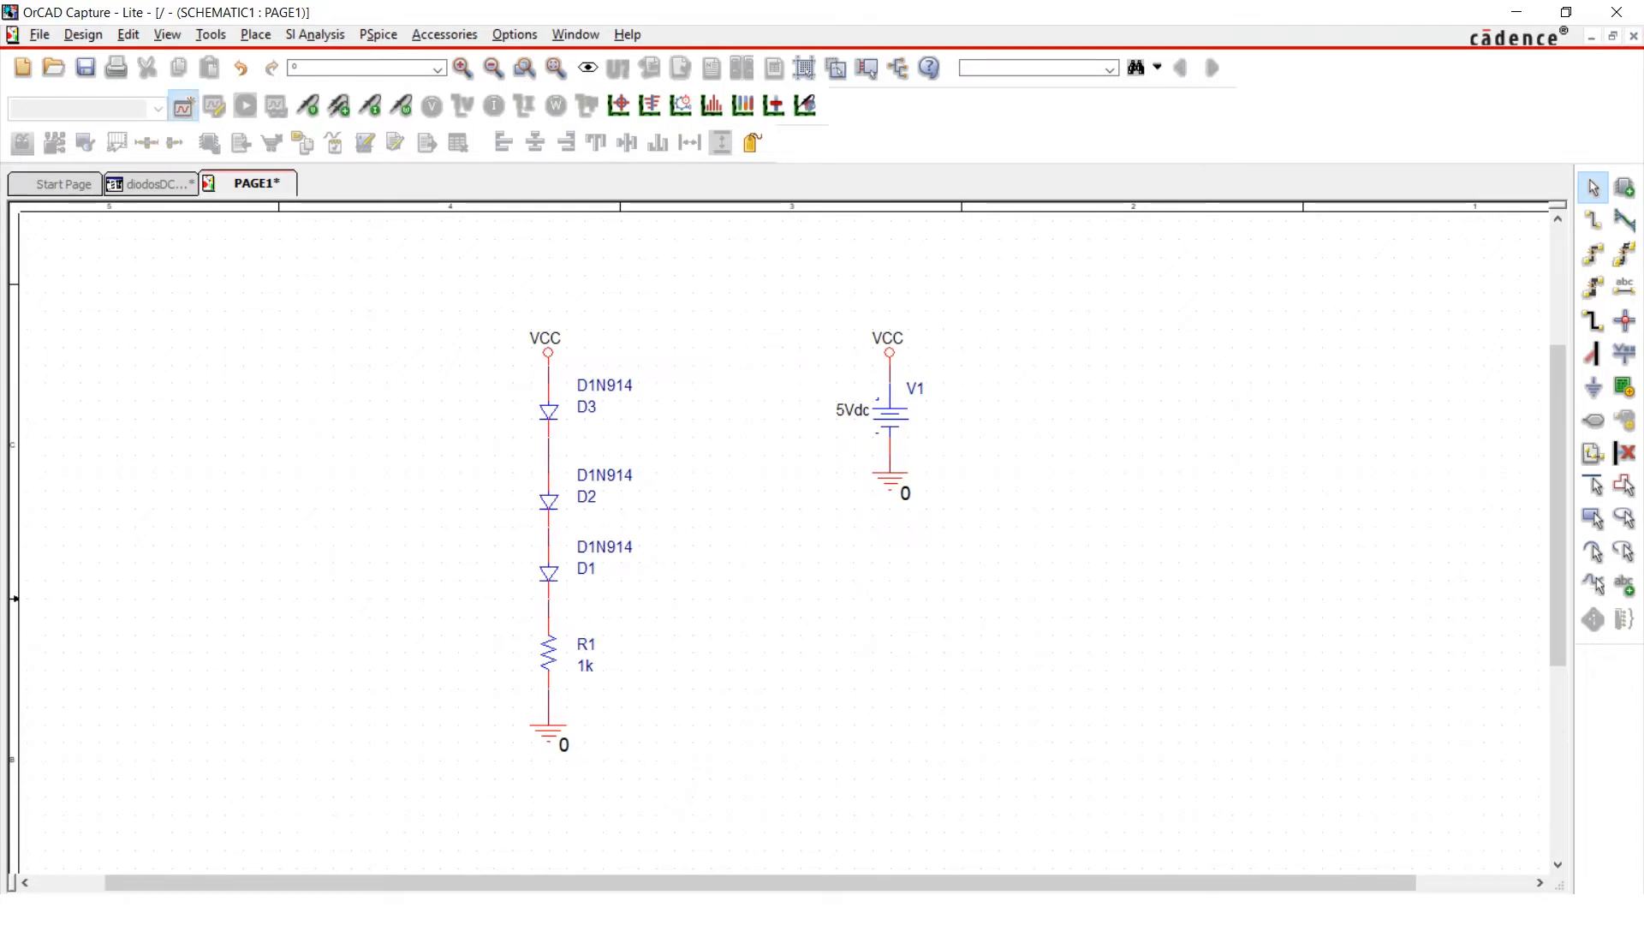
# Create a new simulation profile named simulaDC with no inherited settings
pyautogui.write('simula')
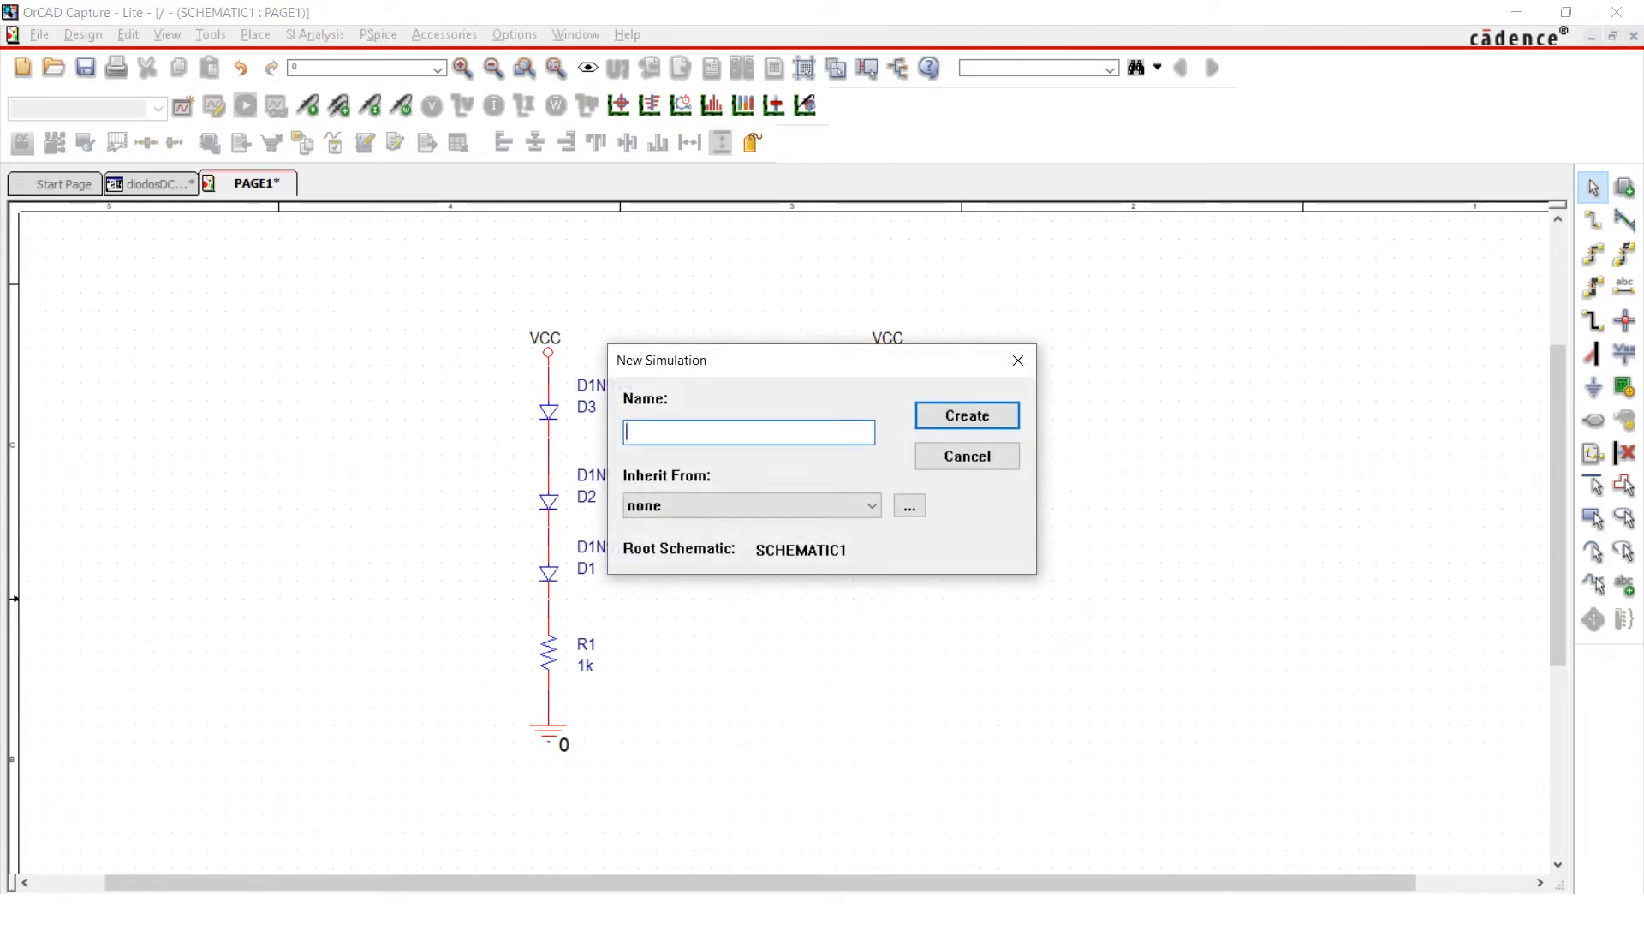
pyautogui.write('DC')
pyautogui.press('Return')
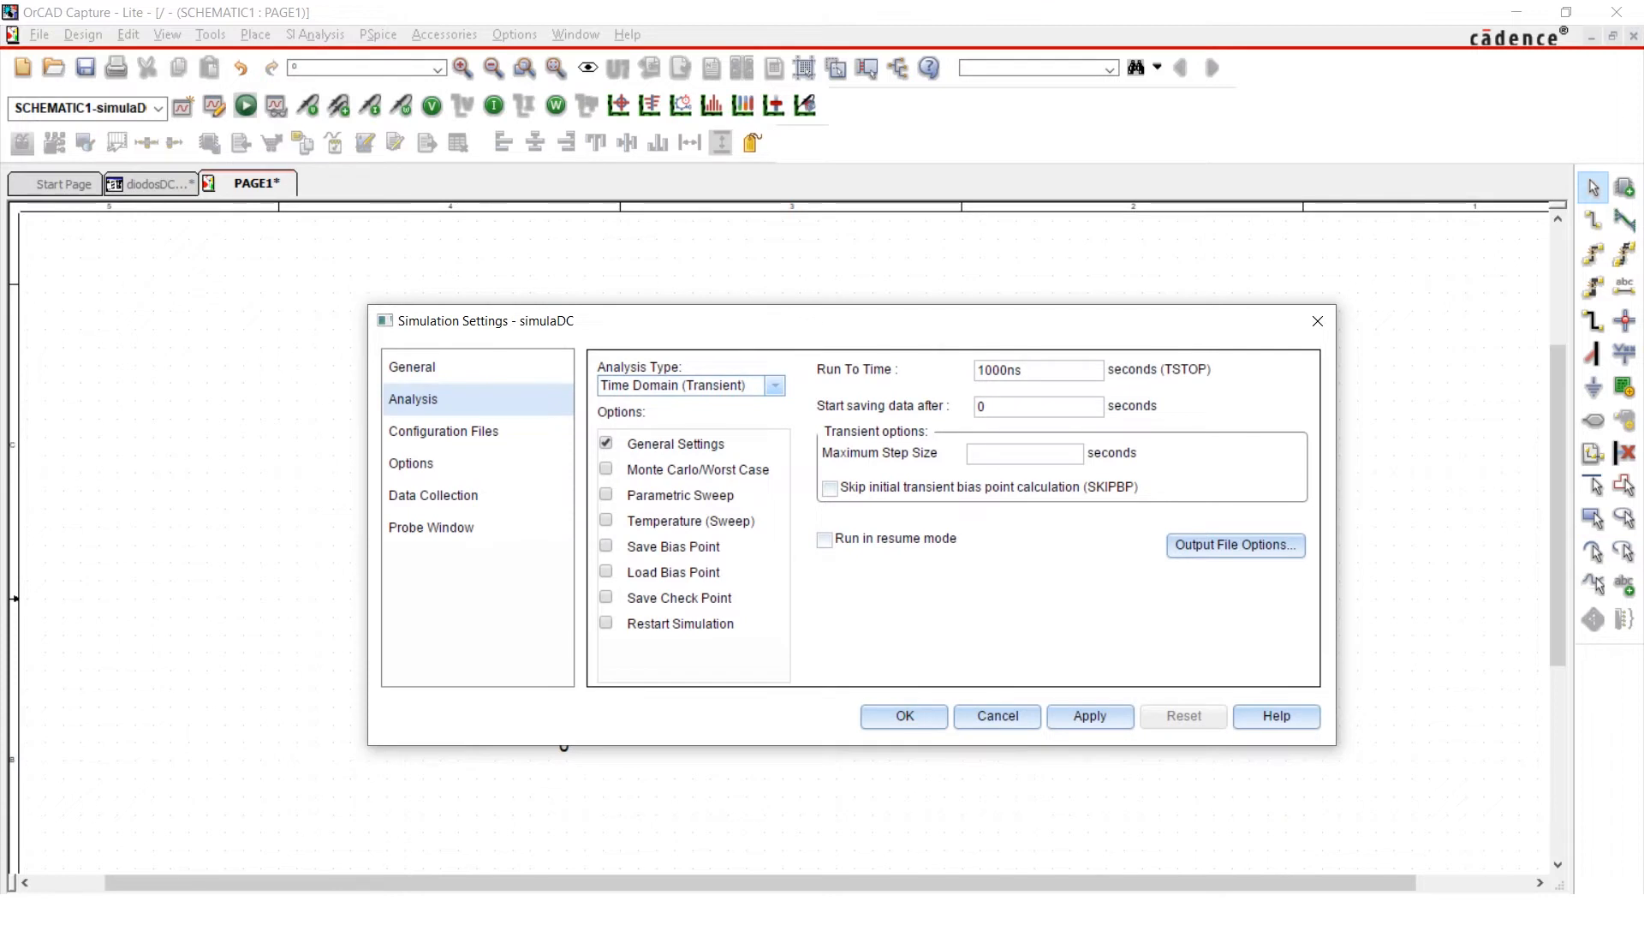
# Configure simulaDC as a Bias Point analysis including detailed bias point information (.OP), and run the simulation
pyautogui.click(775, 386)
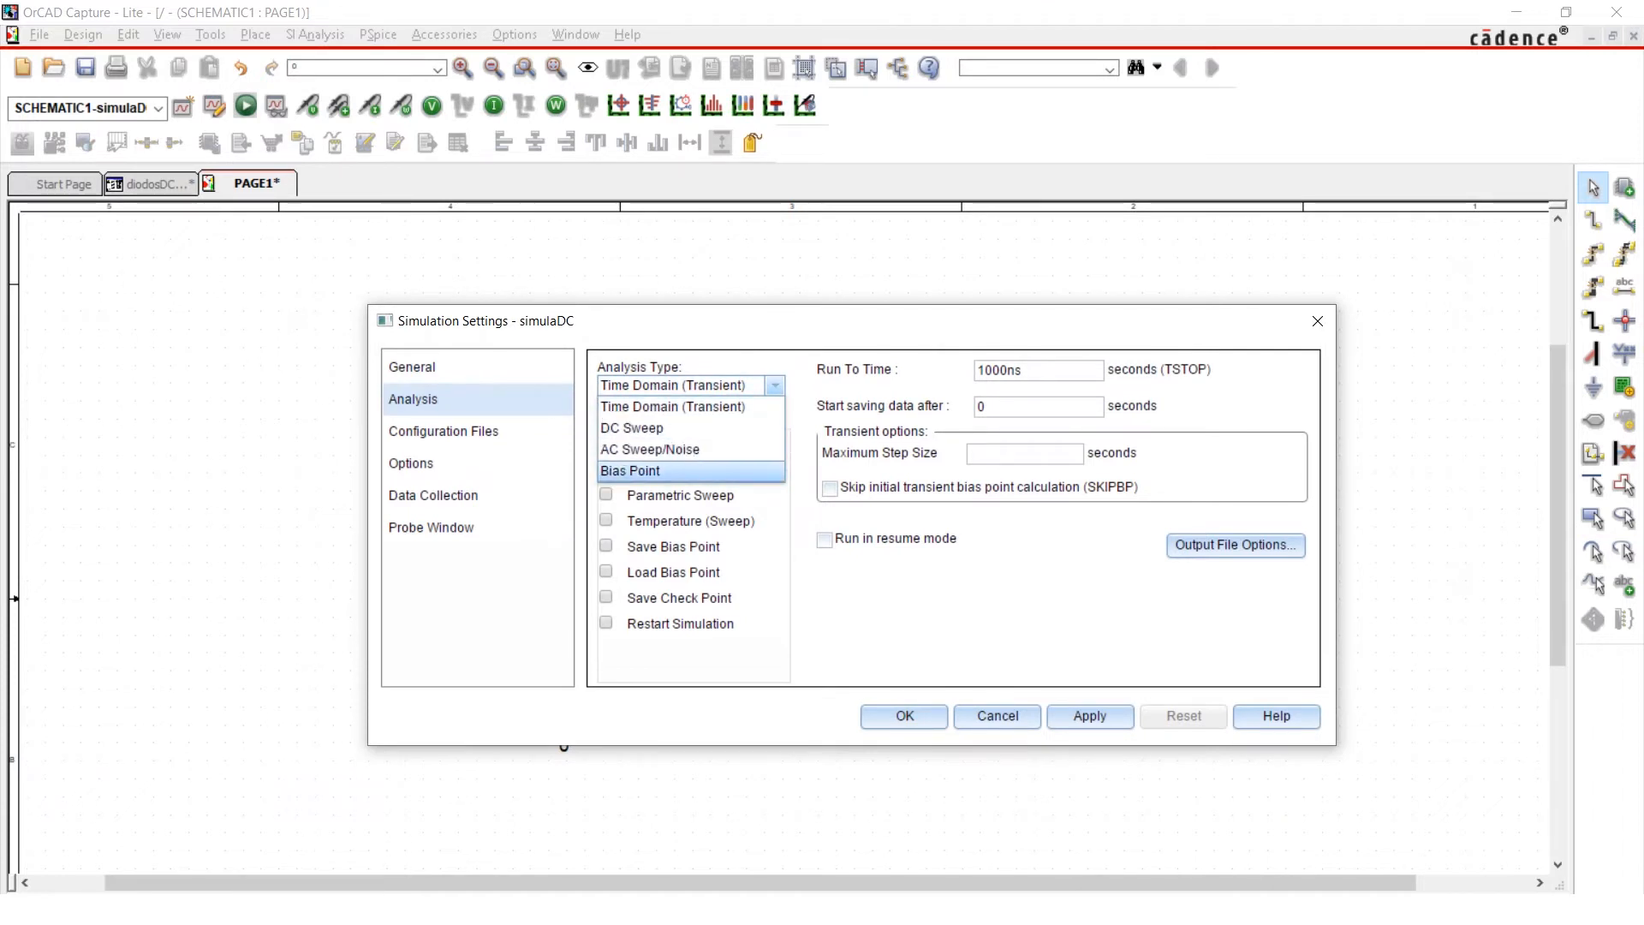
pyautogui.click(651, 470)
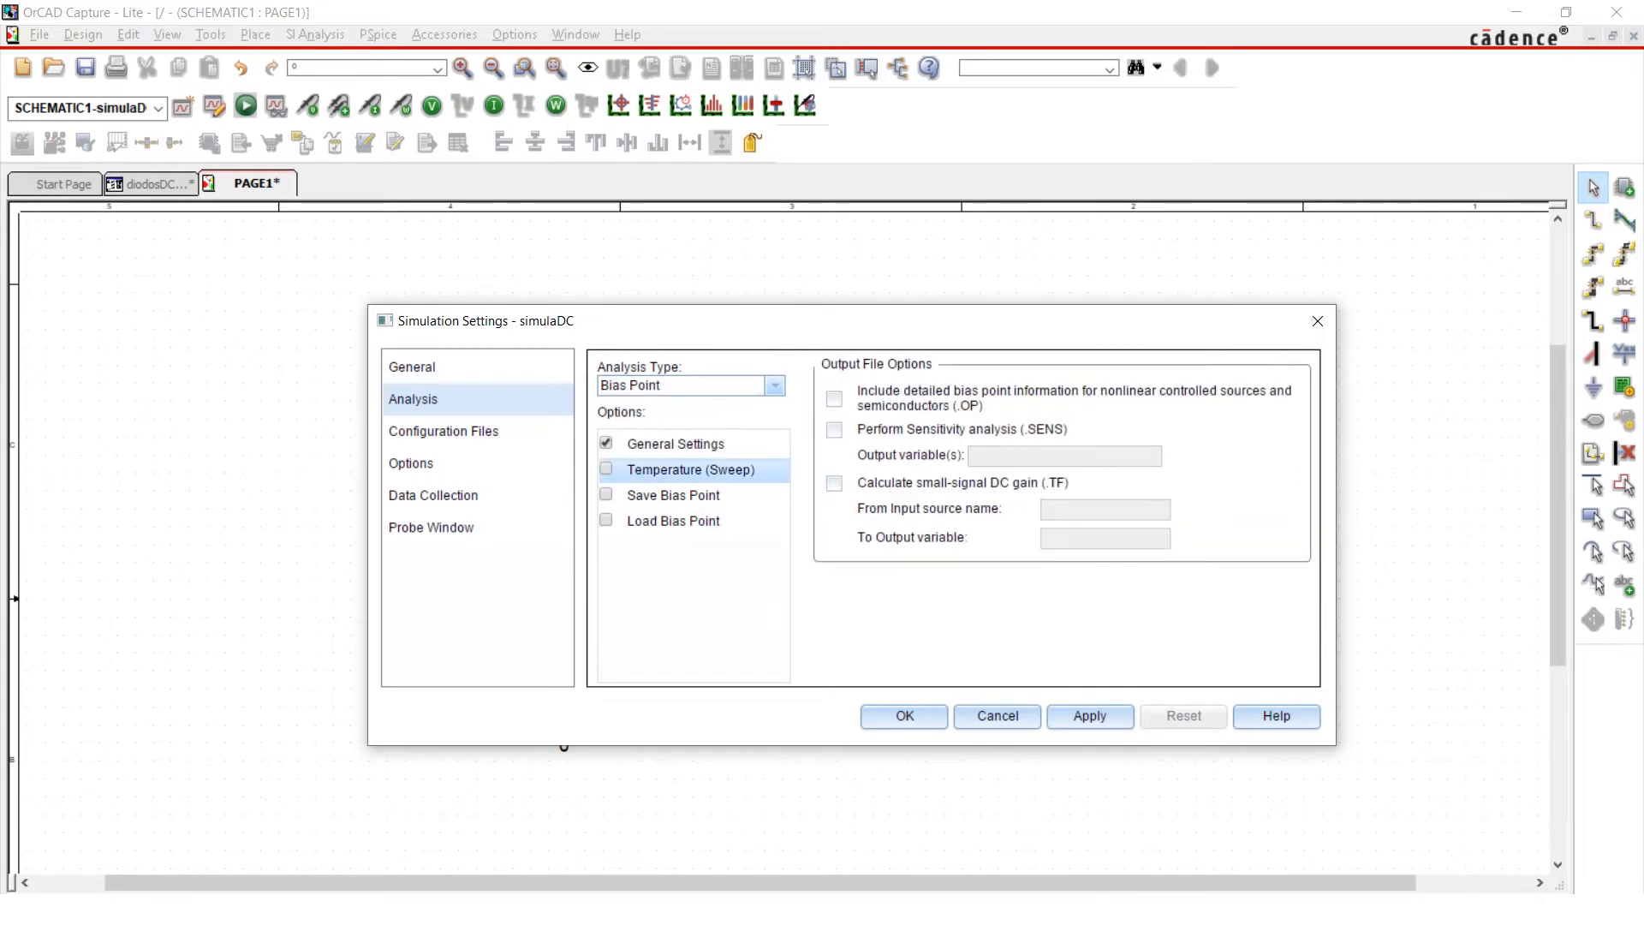
pyautogui.click(835, 398)
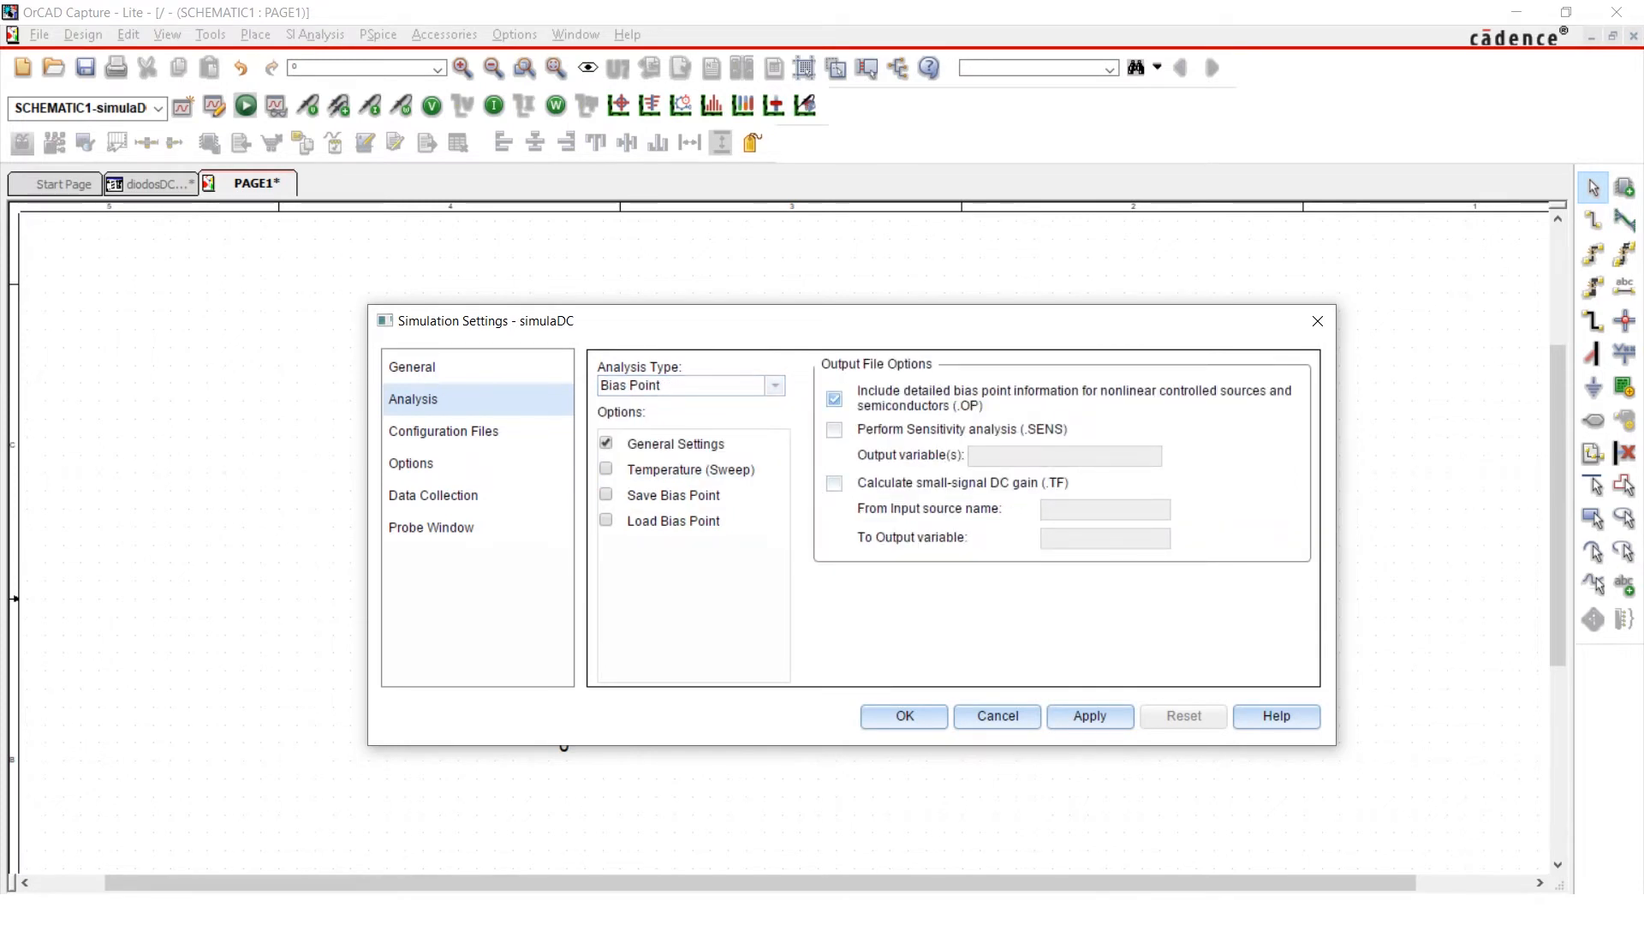
pyautogui.click(1090, 717)
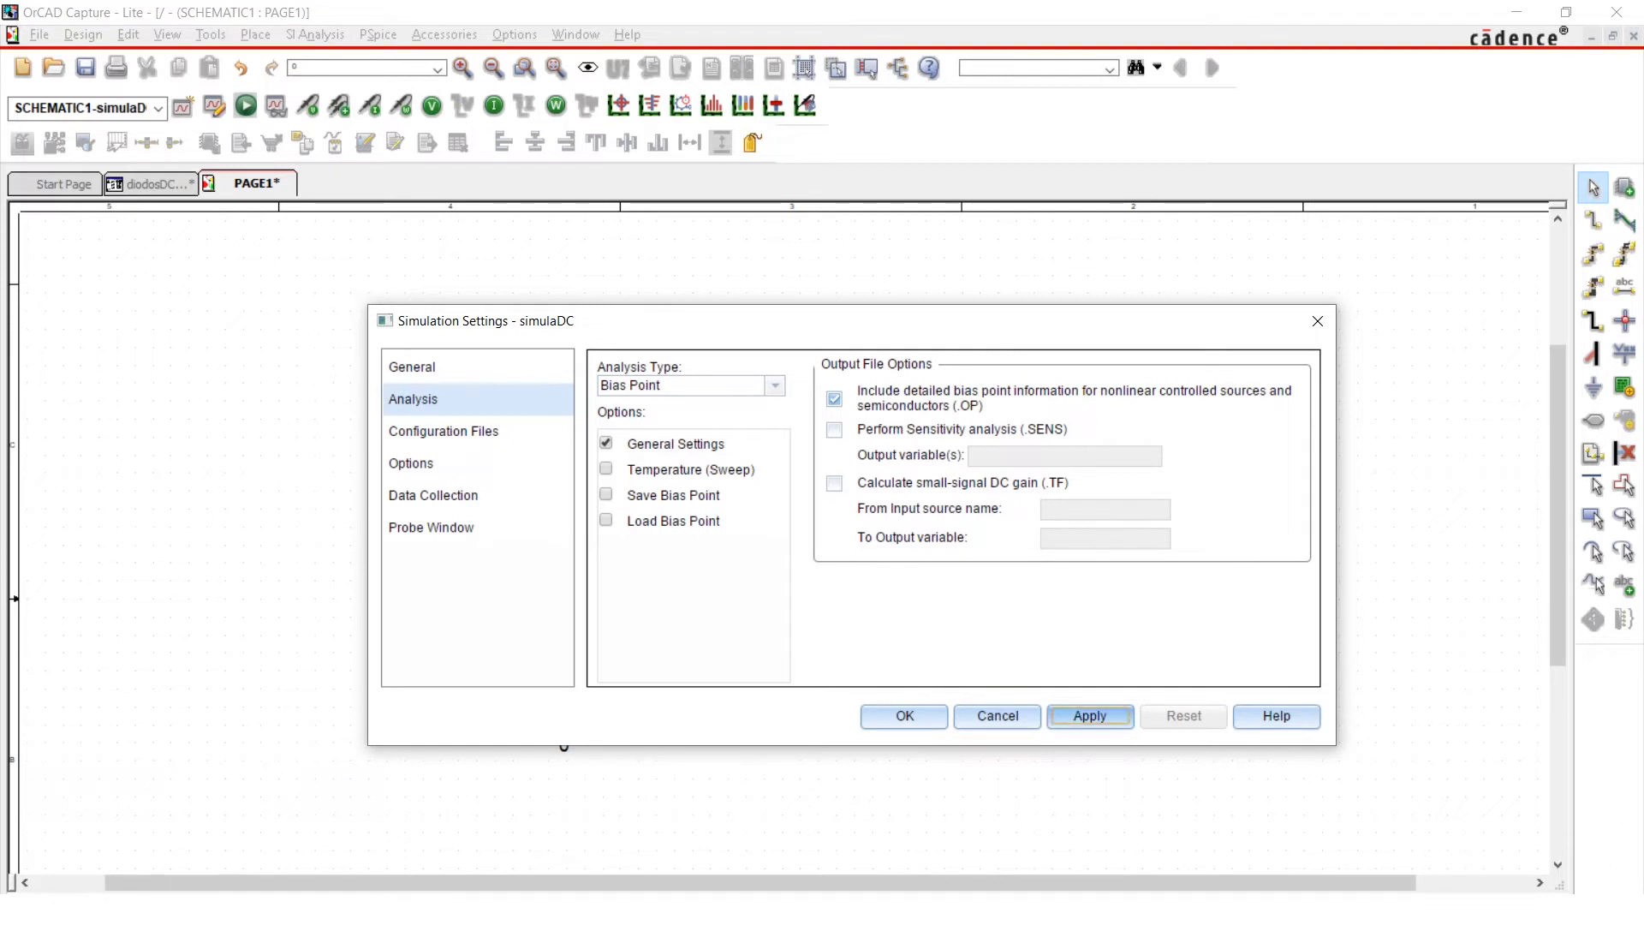
pyautogui.click(904, 717)
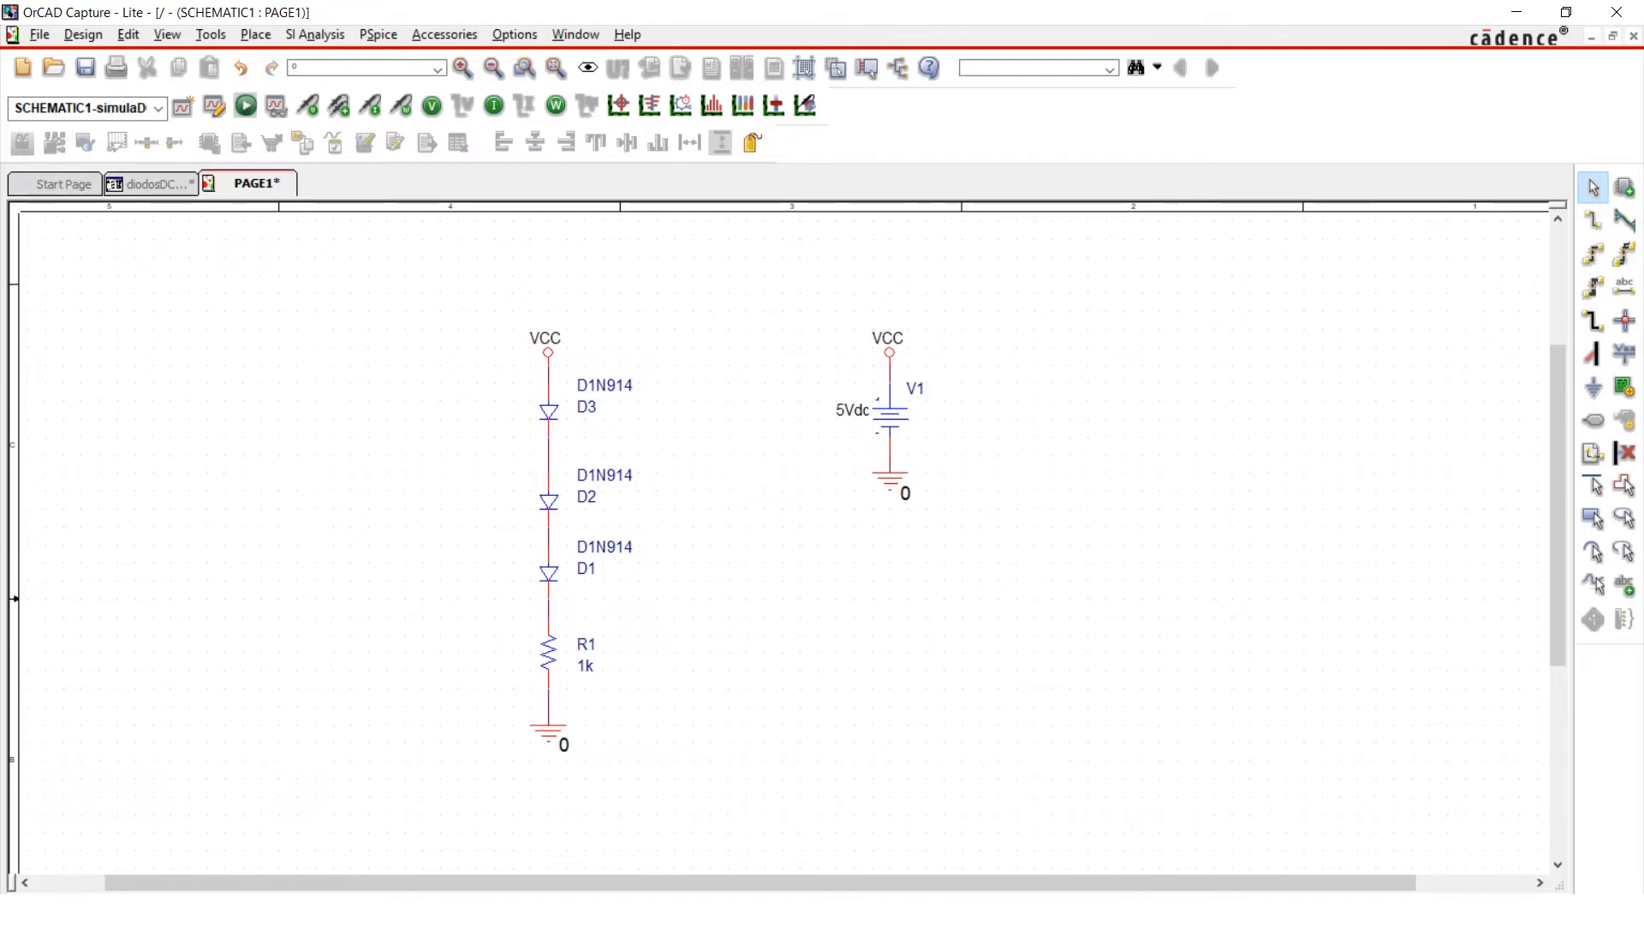
pyautogui.click(246, 106)
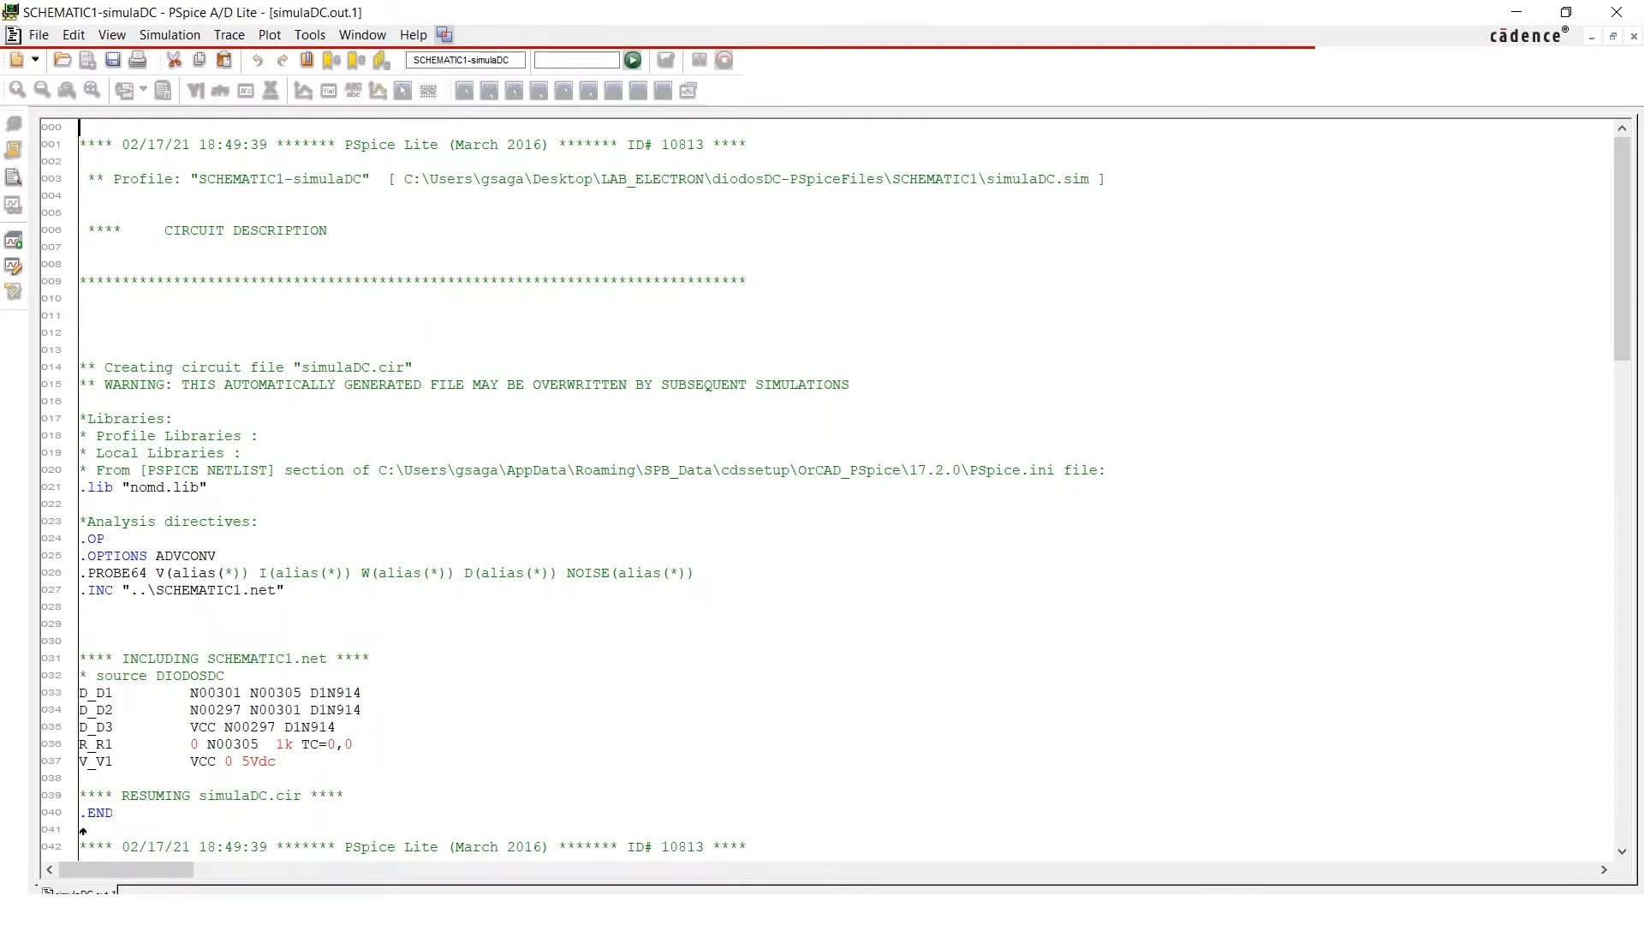
# Examine the netlist entries for the diodes, resistor and voltage source in the simulation output file
pyautogui.scroll(-2, 822, 488)
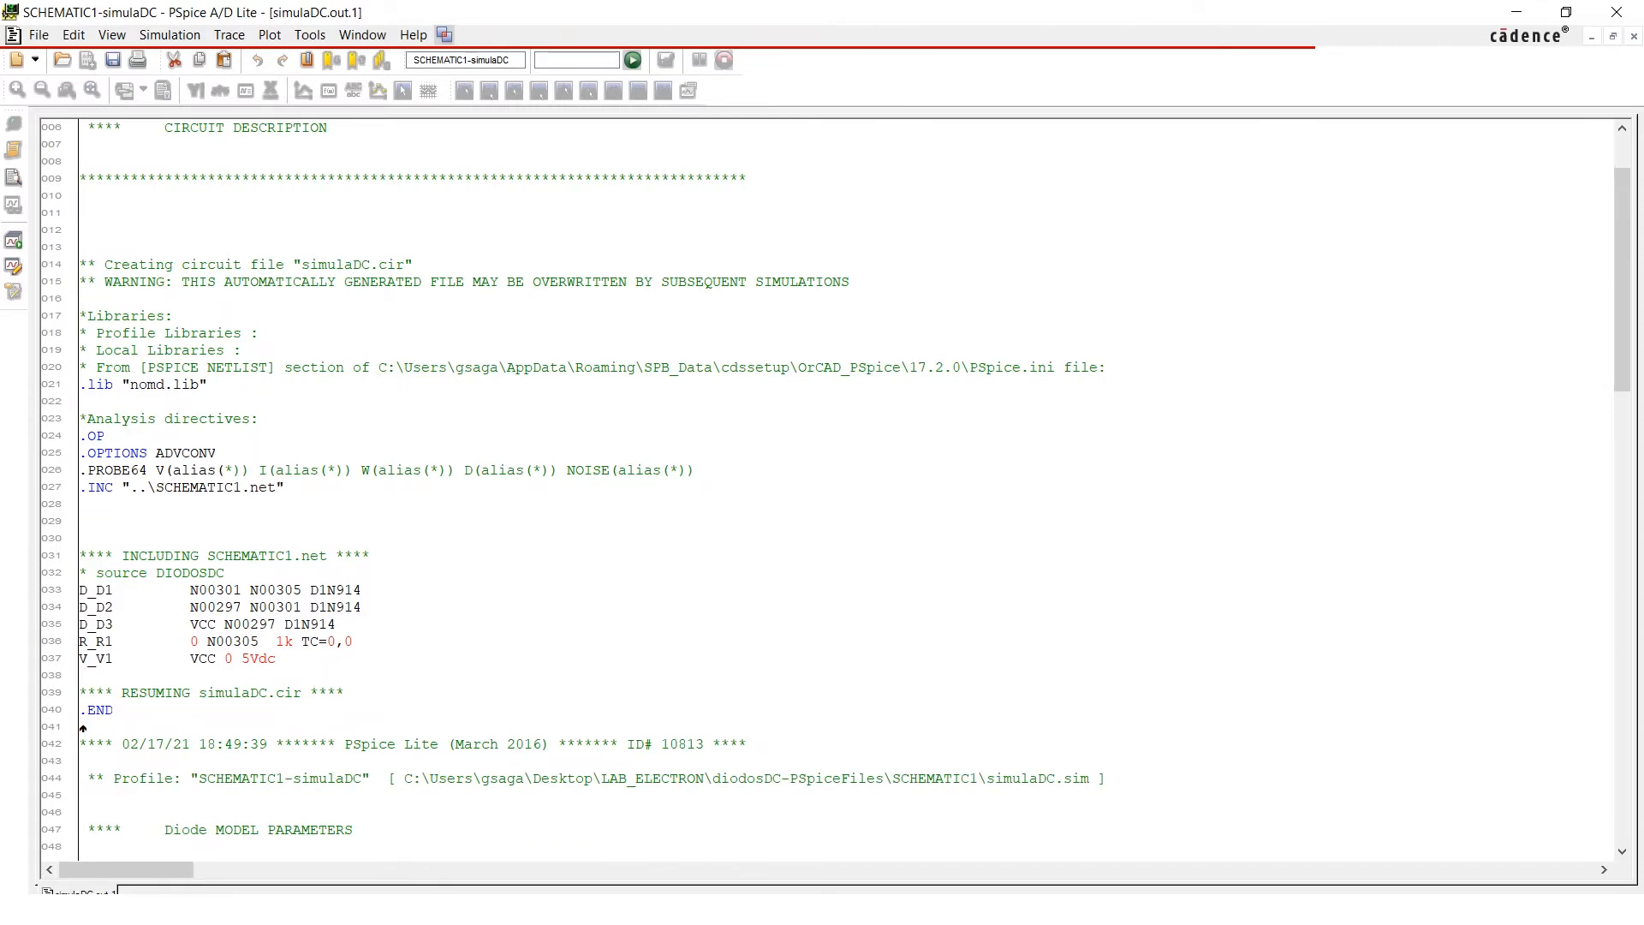
pyautogui.moveTo(80, 590); pyautogui.dragTo(112, 625)
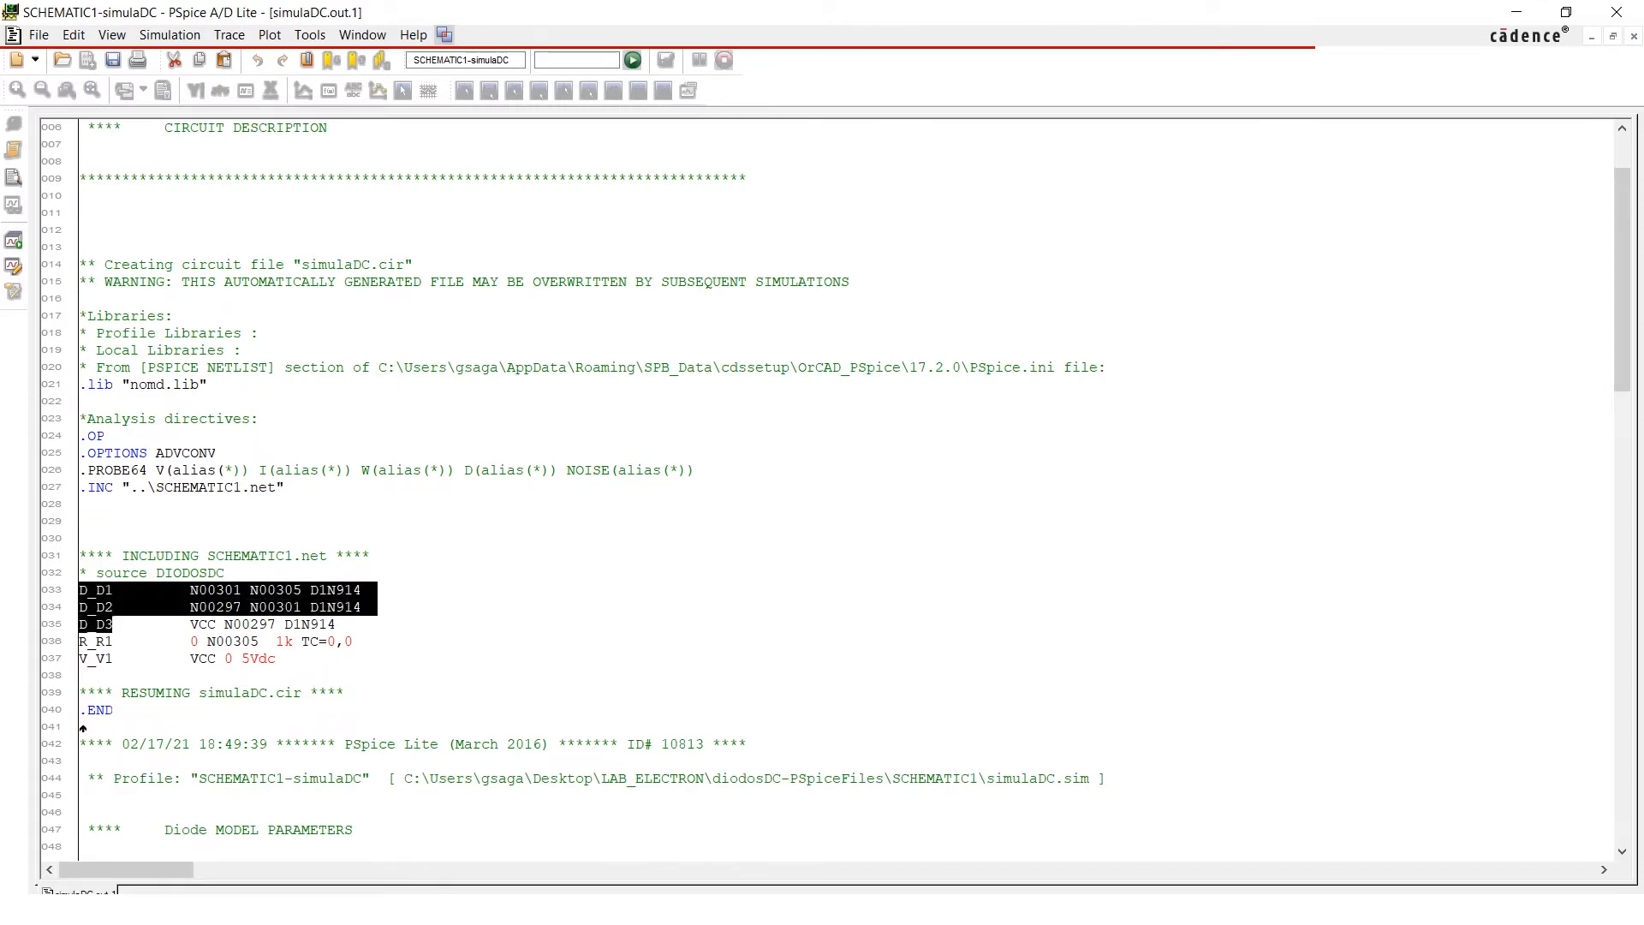
pyautogui.click(112, 658)
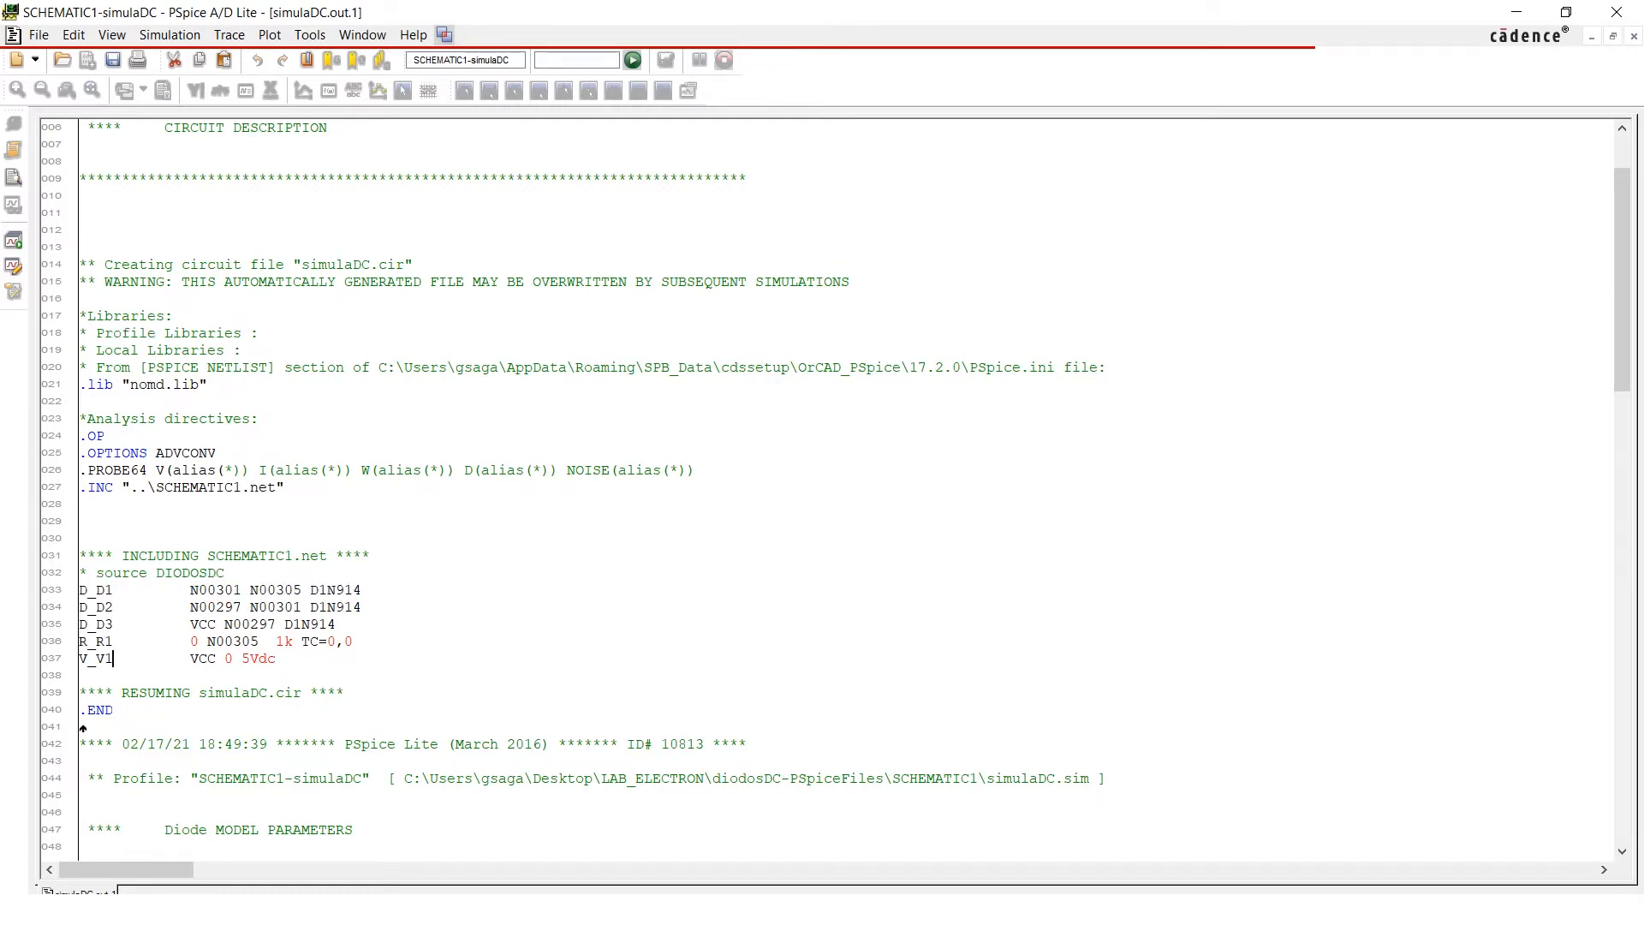
pyautogui.scroll(-8, 822, 488)
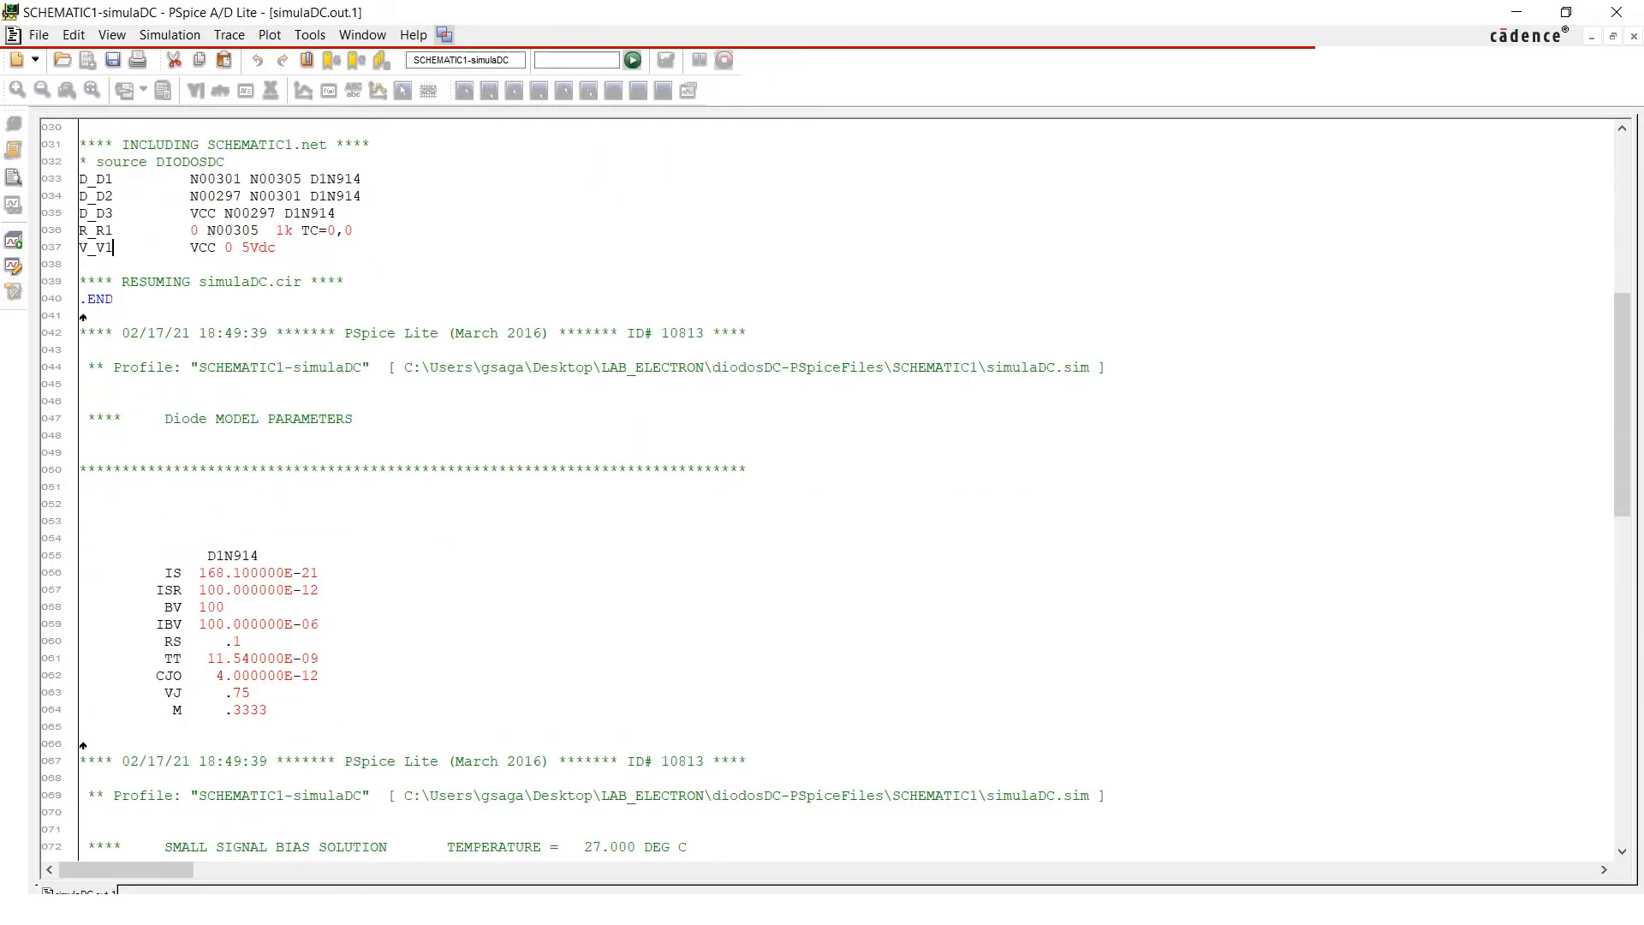
# Examine the D1N914 diode model parameters in the output file, including IS, BV and CJO
pyautogui.scroll(-2, 822, 488)
pyautogui.moveTo(204, 452); pyautogui.dragTo(265, 452)
pyautogui.click(268, 469)
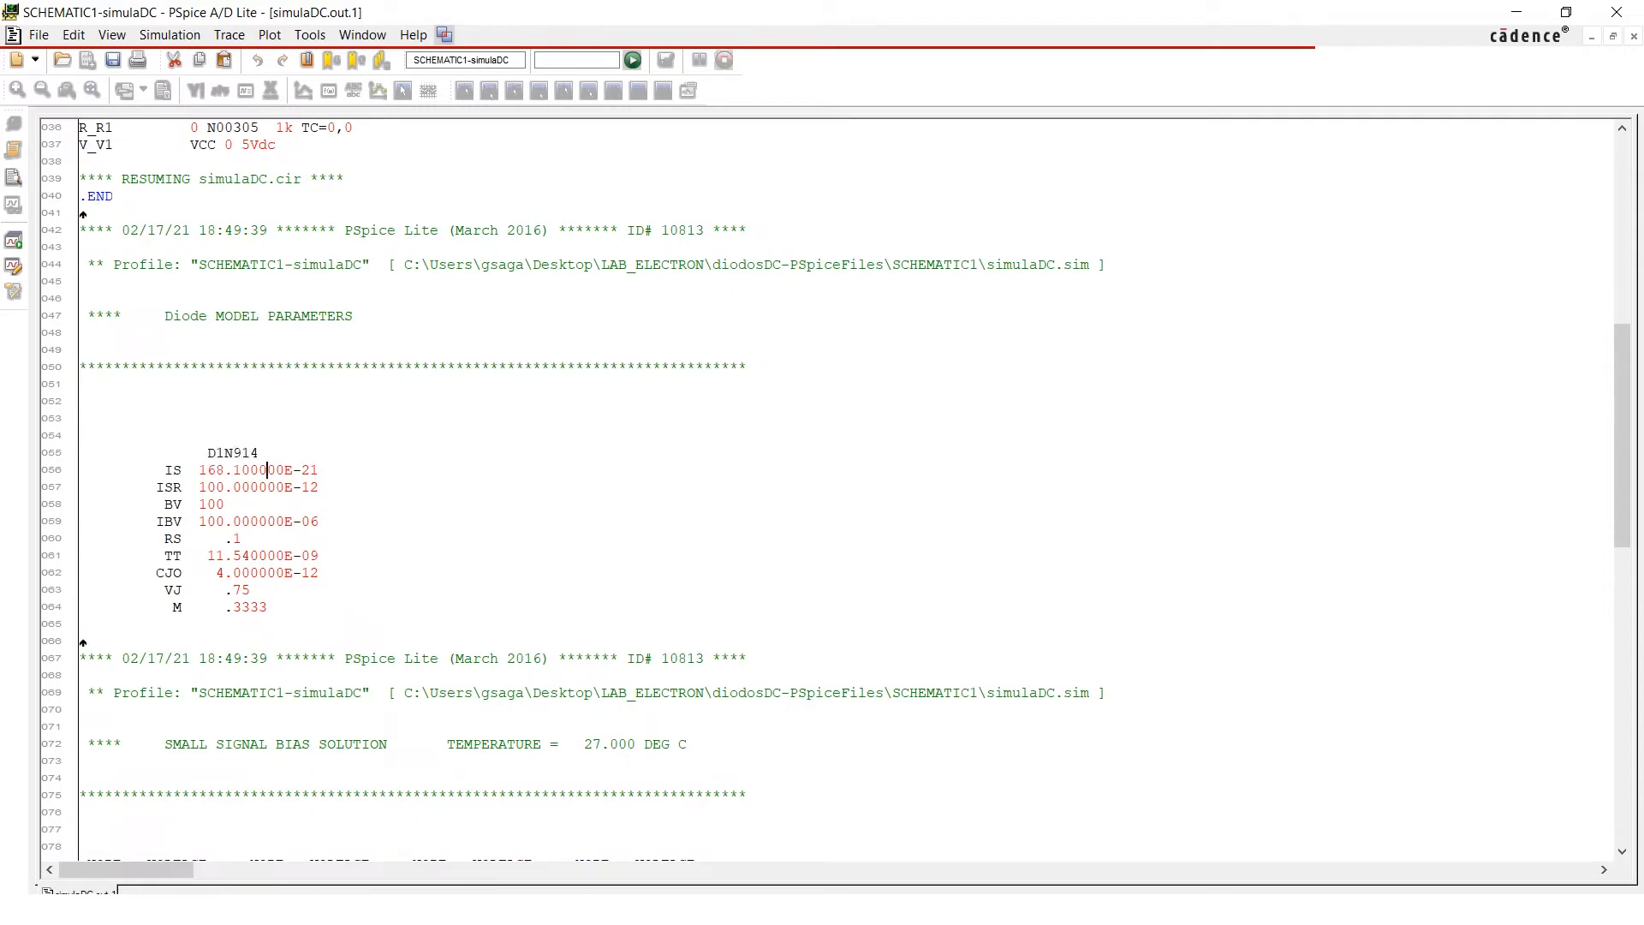
pyautogui.moveTo(164, 469); pyautogui.dragTo(276, 606)
pyautogui.click(327, 606)
pyautogui.moveTo(327, 607); pyautogui.dragTo(149, 469)
pyautogui.click(181, 469)
pyautogui.moveTo(163, 503); pyautogui.dragTo(225, 503)
pyautogui.click(277, 521)
pyautogui.moveTo(155, 572); pyautogui.dragTo(287, 572)
pyautogui.click(284, 589)
# Examine the node voltages, the V1 source current and the diode operating point table in the output file
pyautogui.scroll(-6, 822, 489)
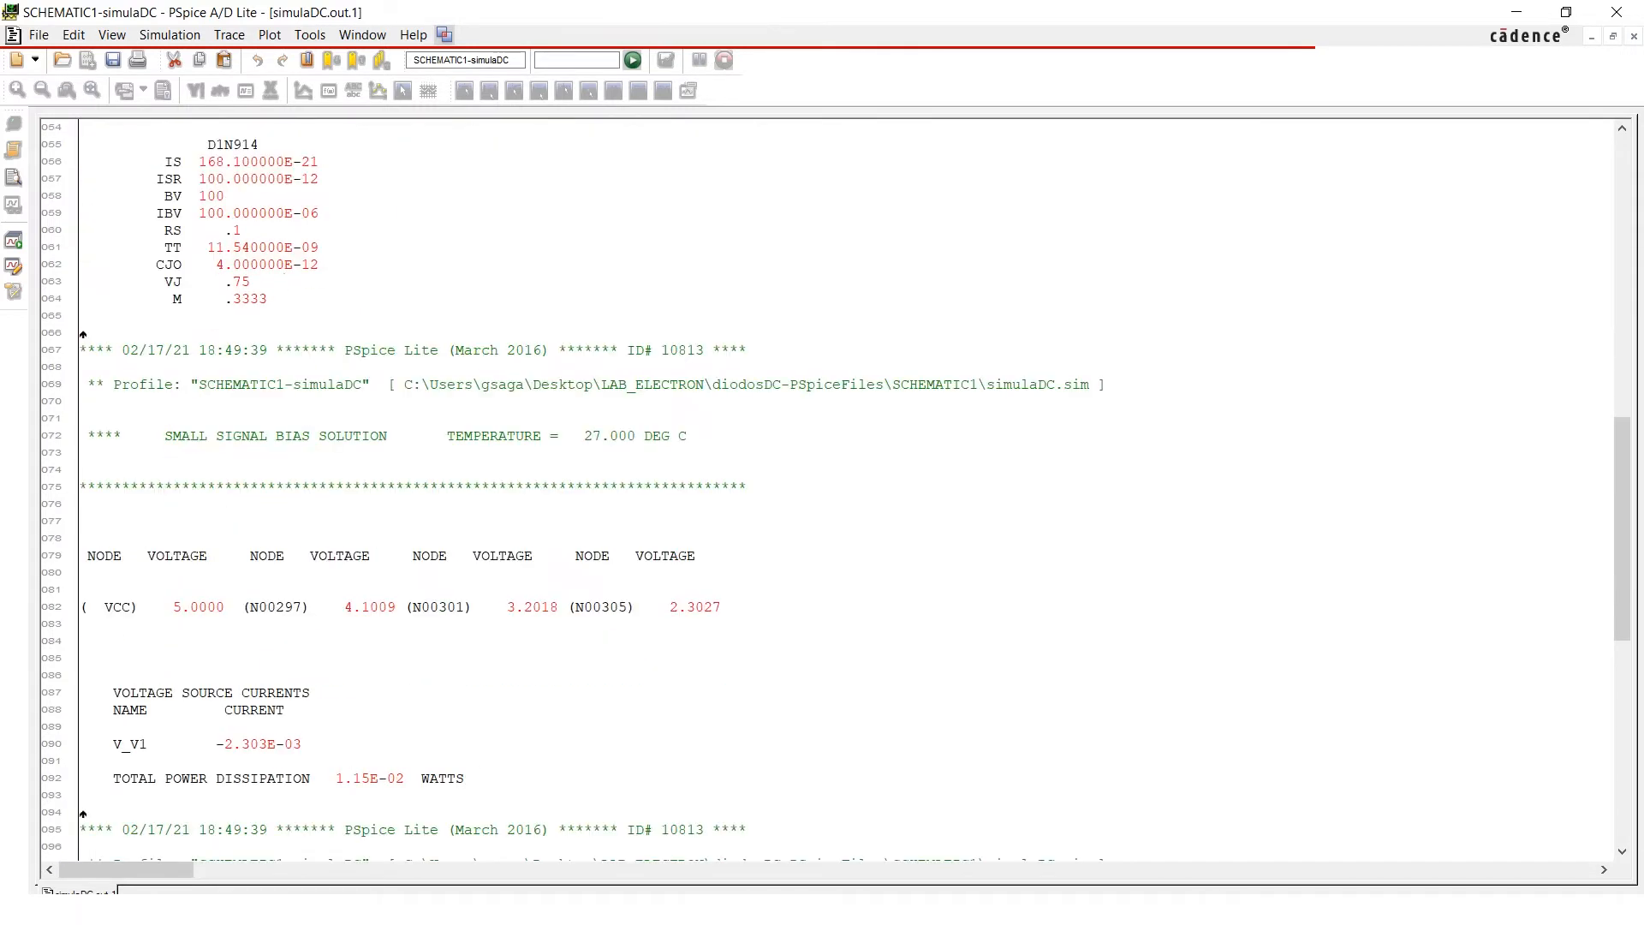
pyautogui.scroll(-6, 823, 488)
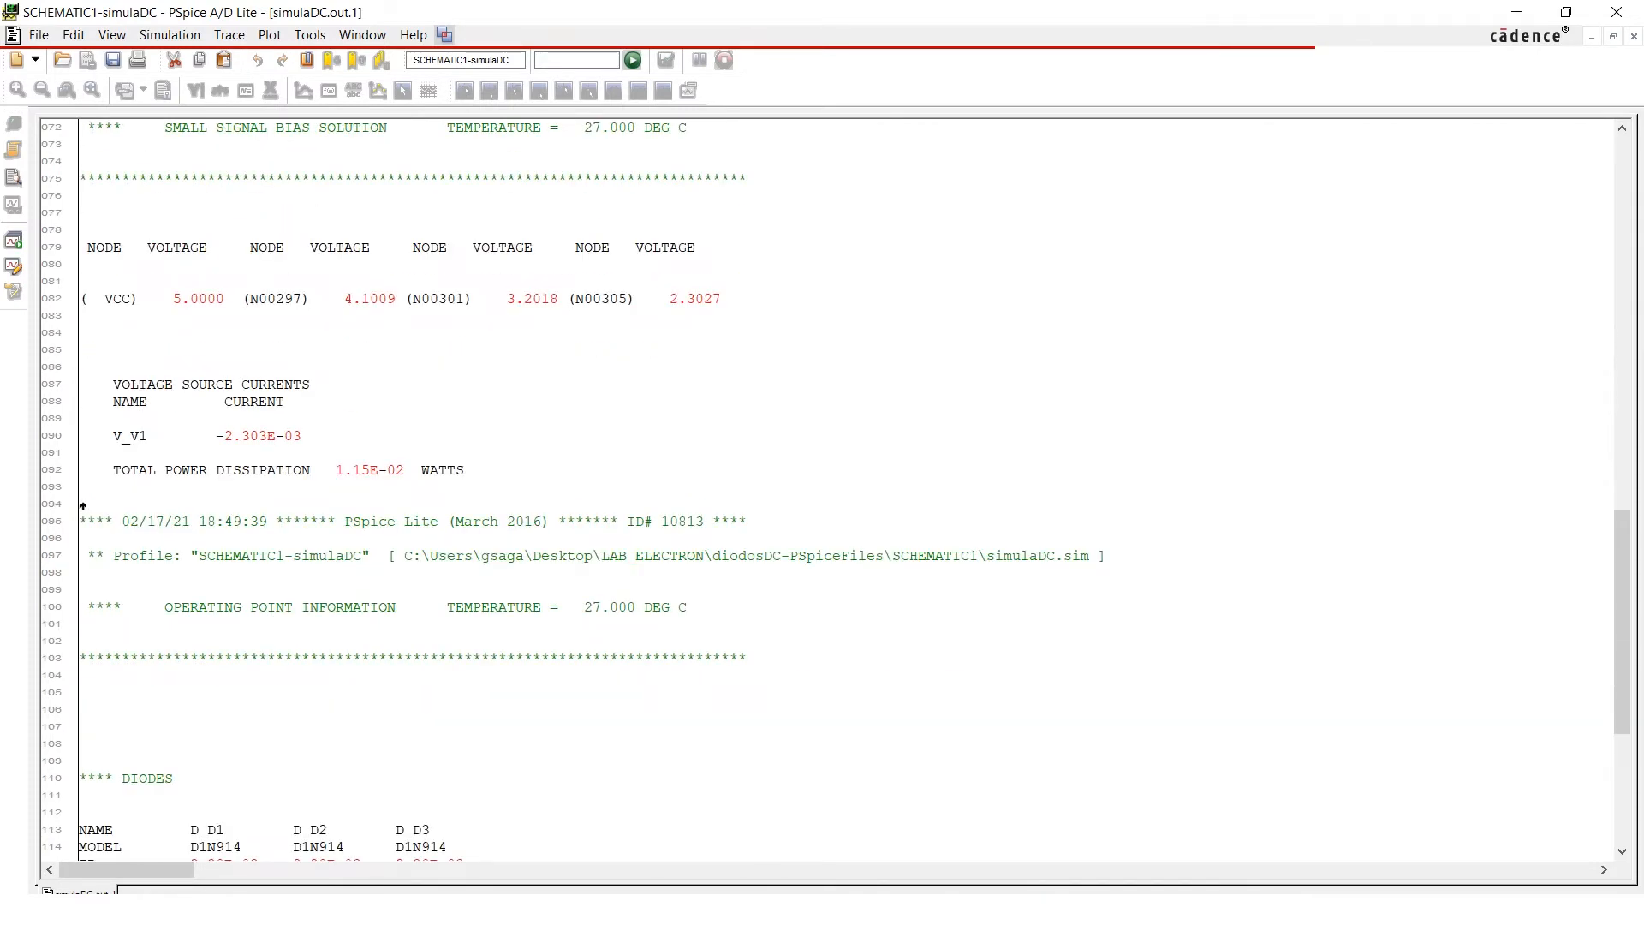
pyautogui.moveTo(216, 436); pyautogui.dragTo(304, 440)
pyautogui.click(312, 419)
pyautogui.scroll(-7, 822, 488)
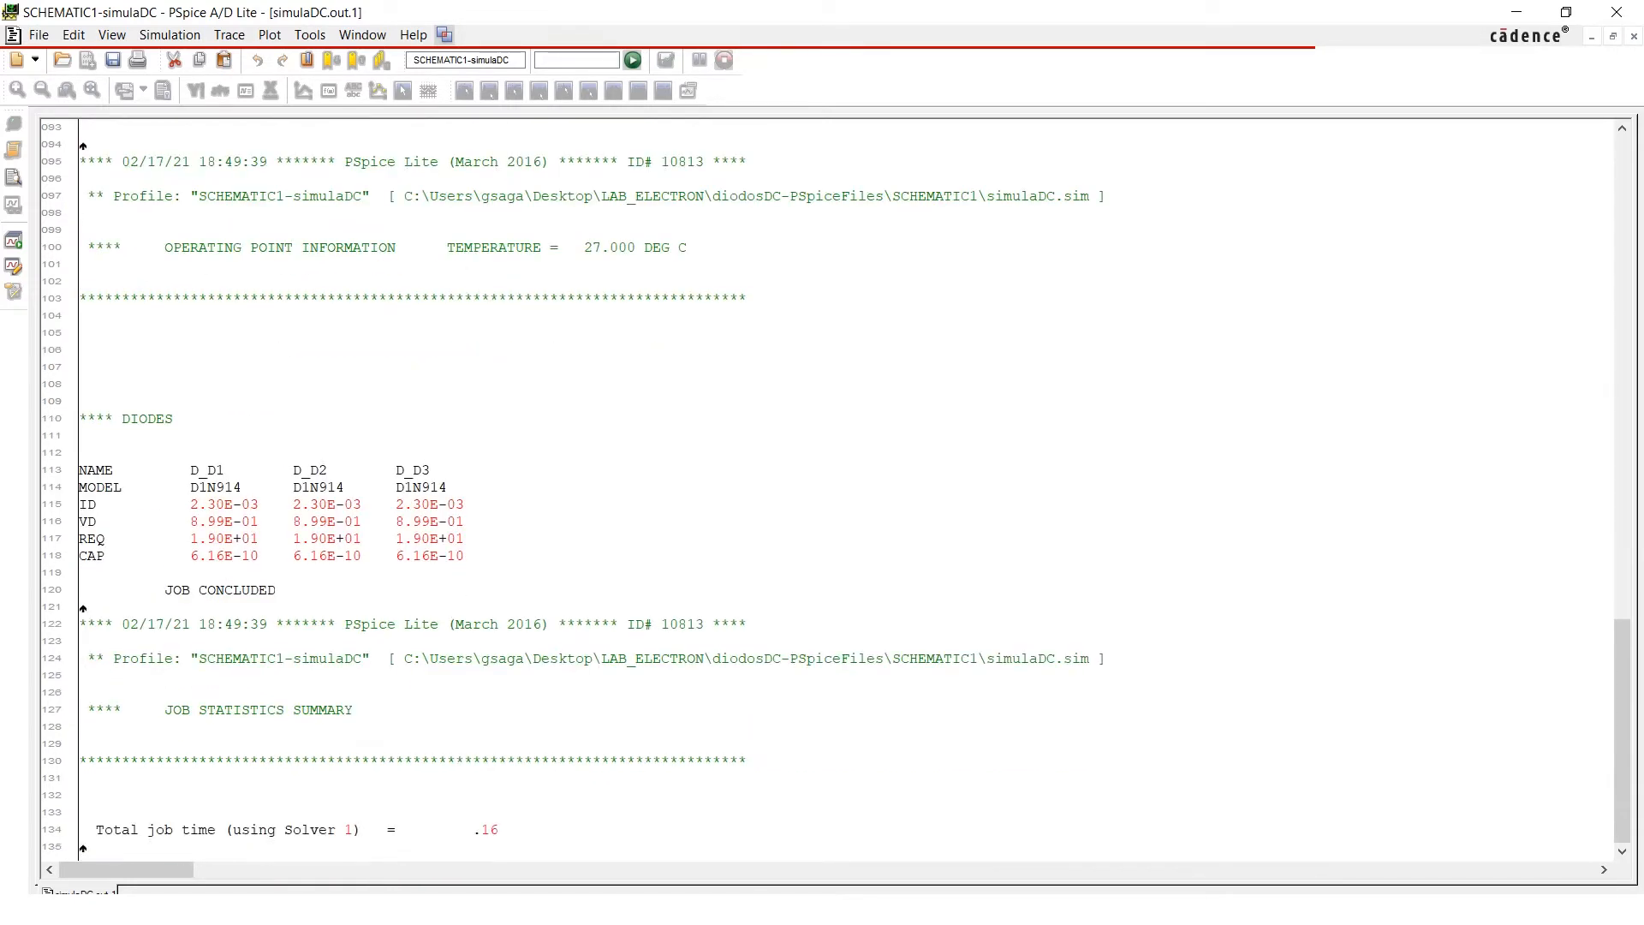
pyautogui.moveTo(190, 470); pyautogui.dragTo(215, 487)
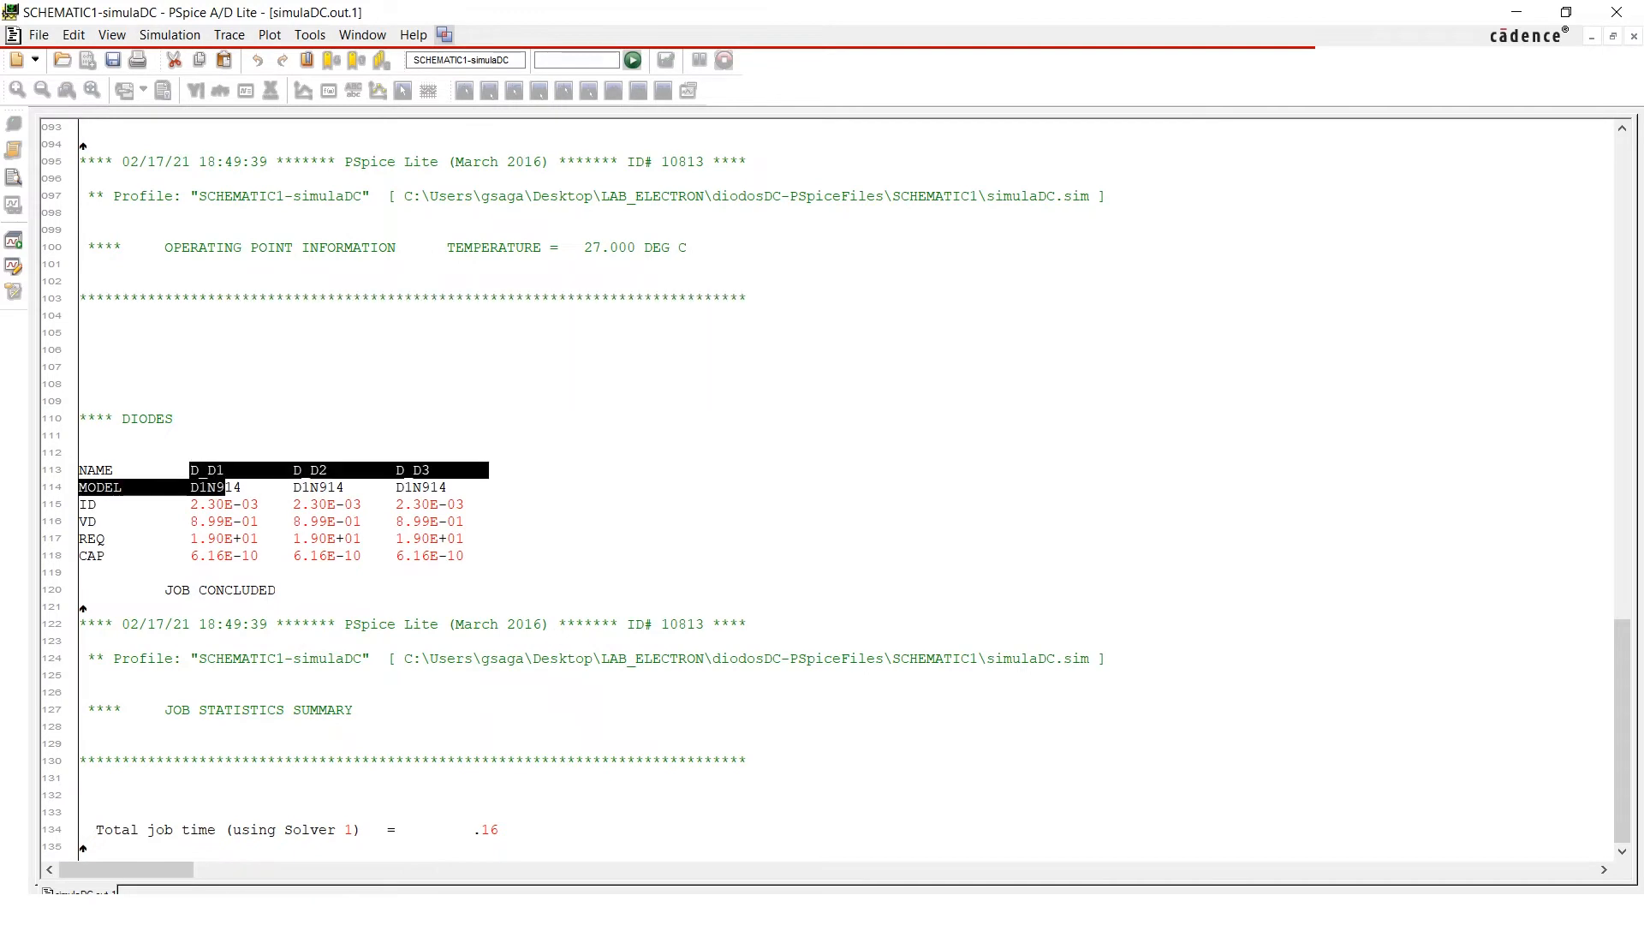
pyautogui.click(268, 537)
# Switch to OrCAD Capture and display the bias currents and bias voltages on the schematic
pyautogui.hotkey('alt', 'Tab')
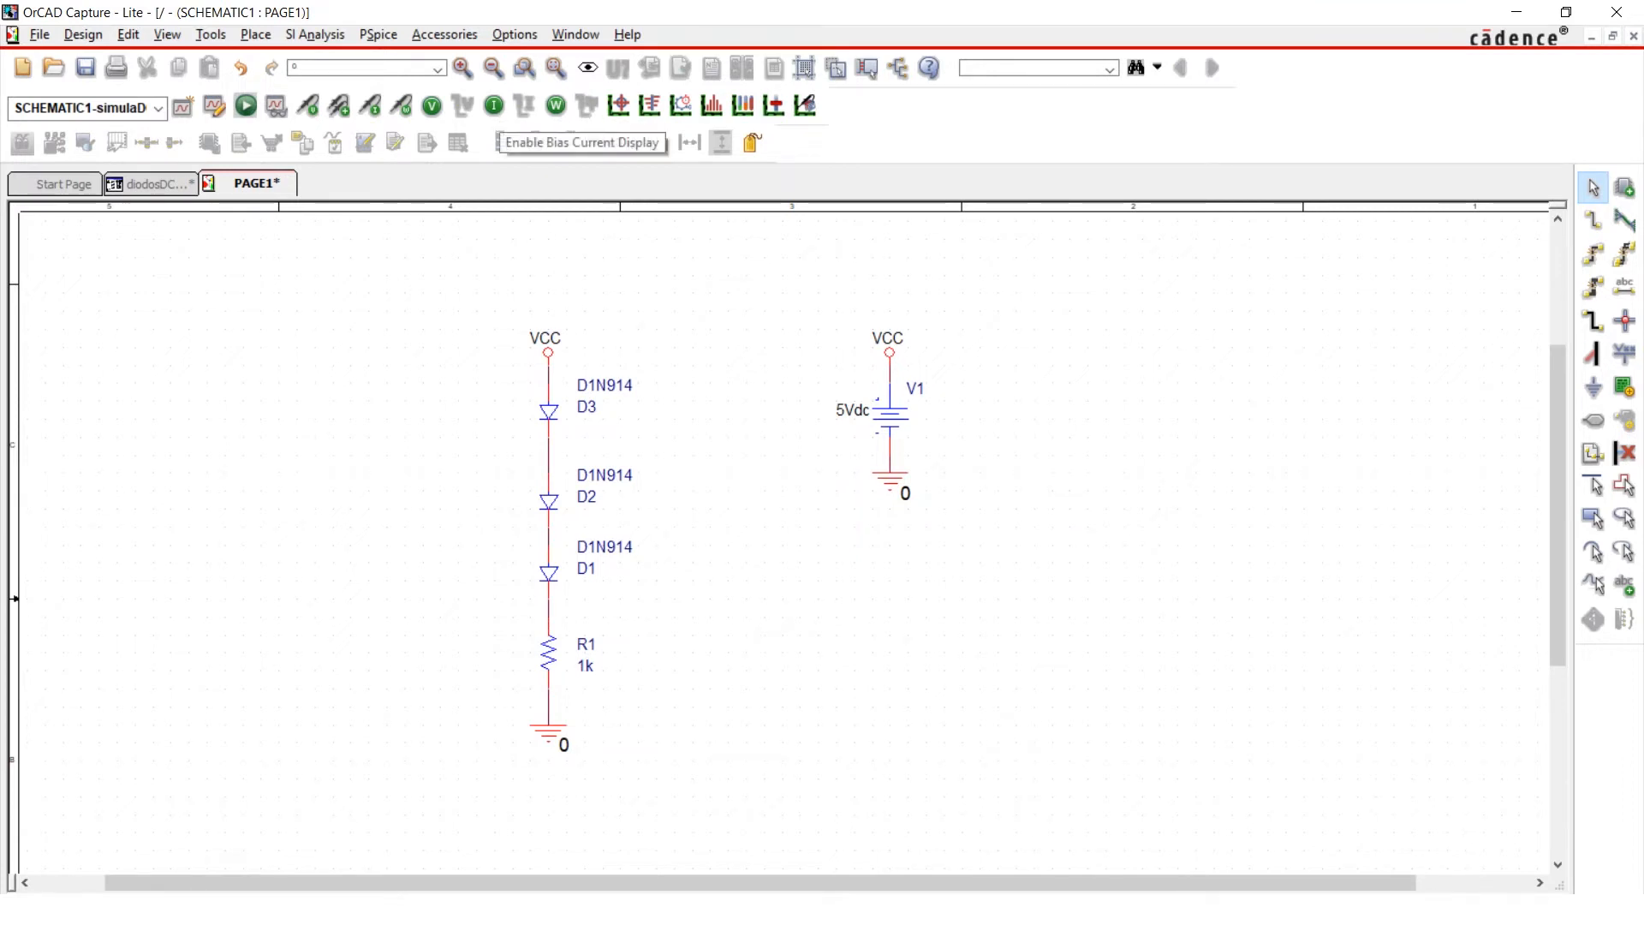
pyautogui.click(494, 105)
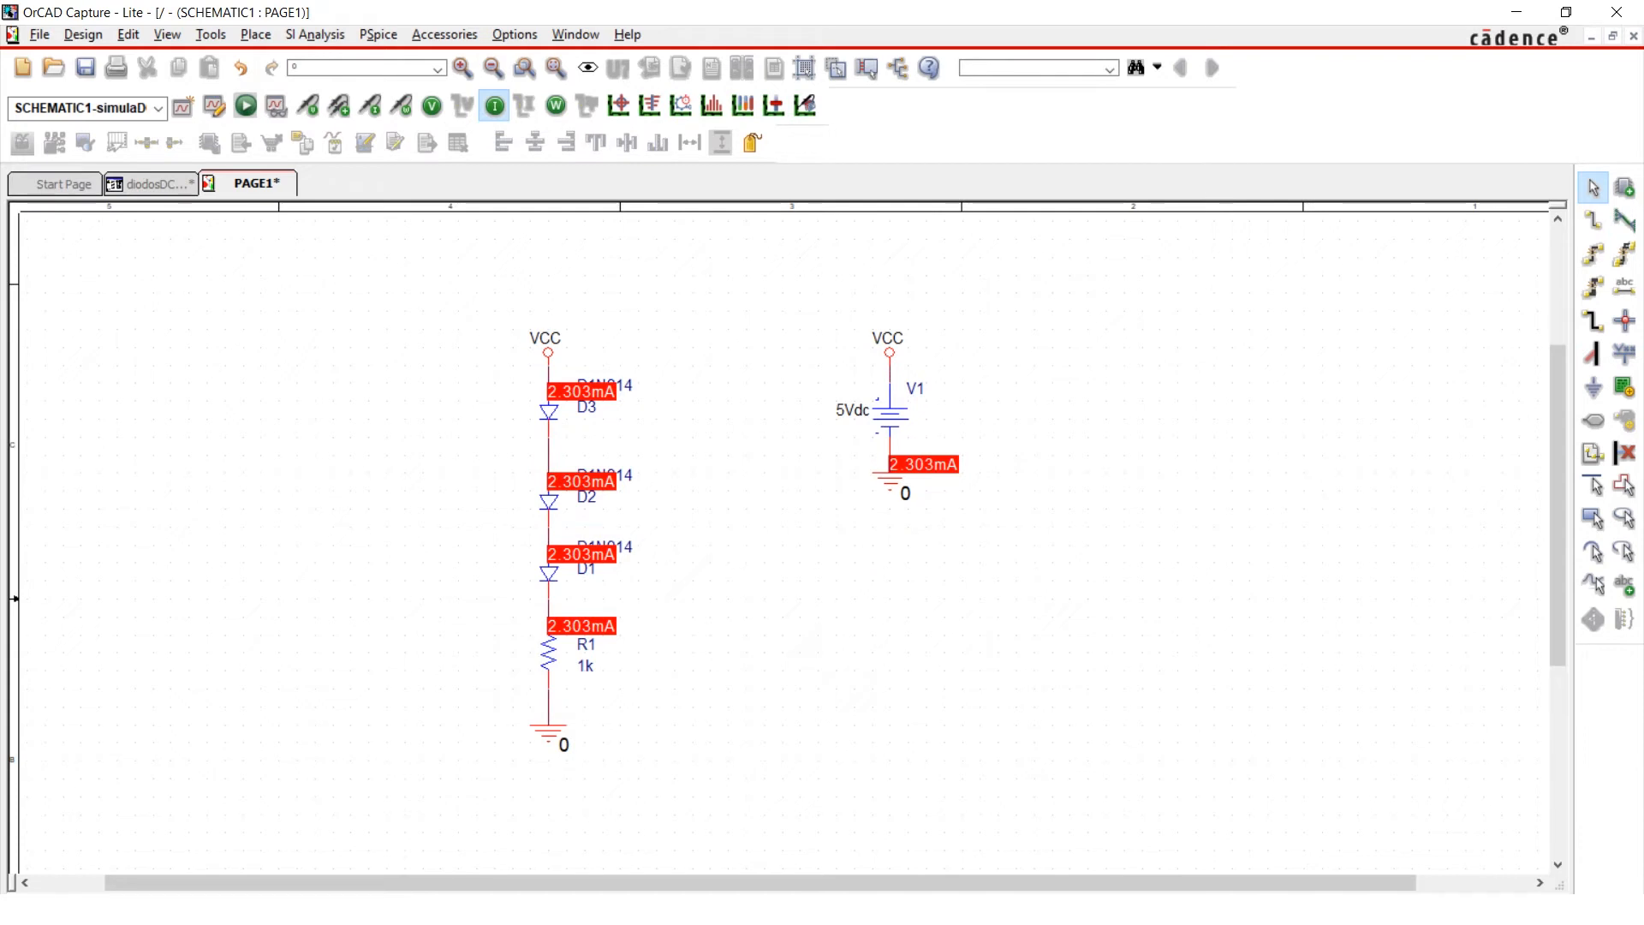
pyautogui.click(433, 105)
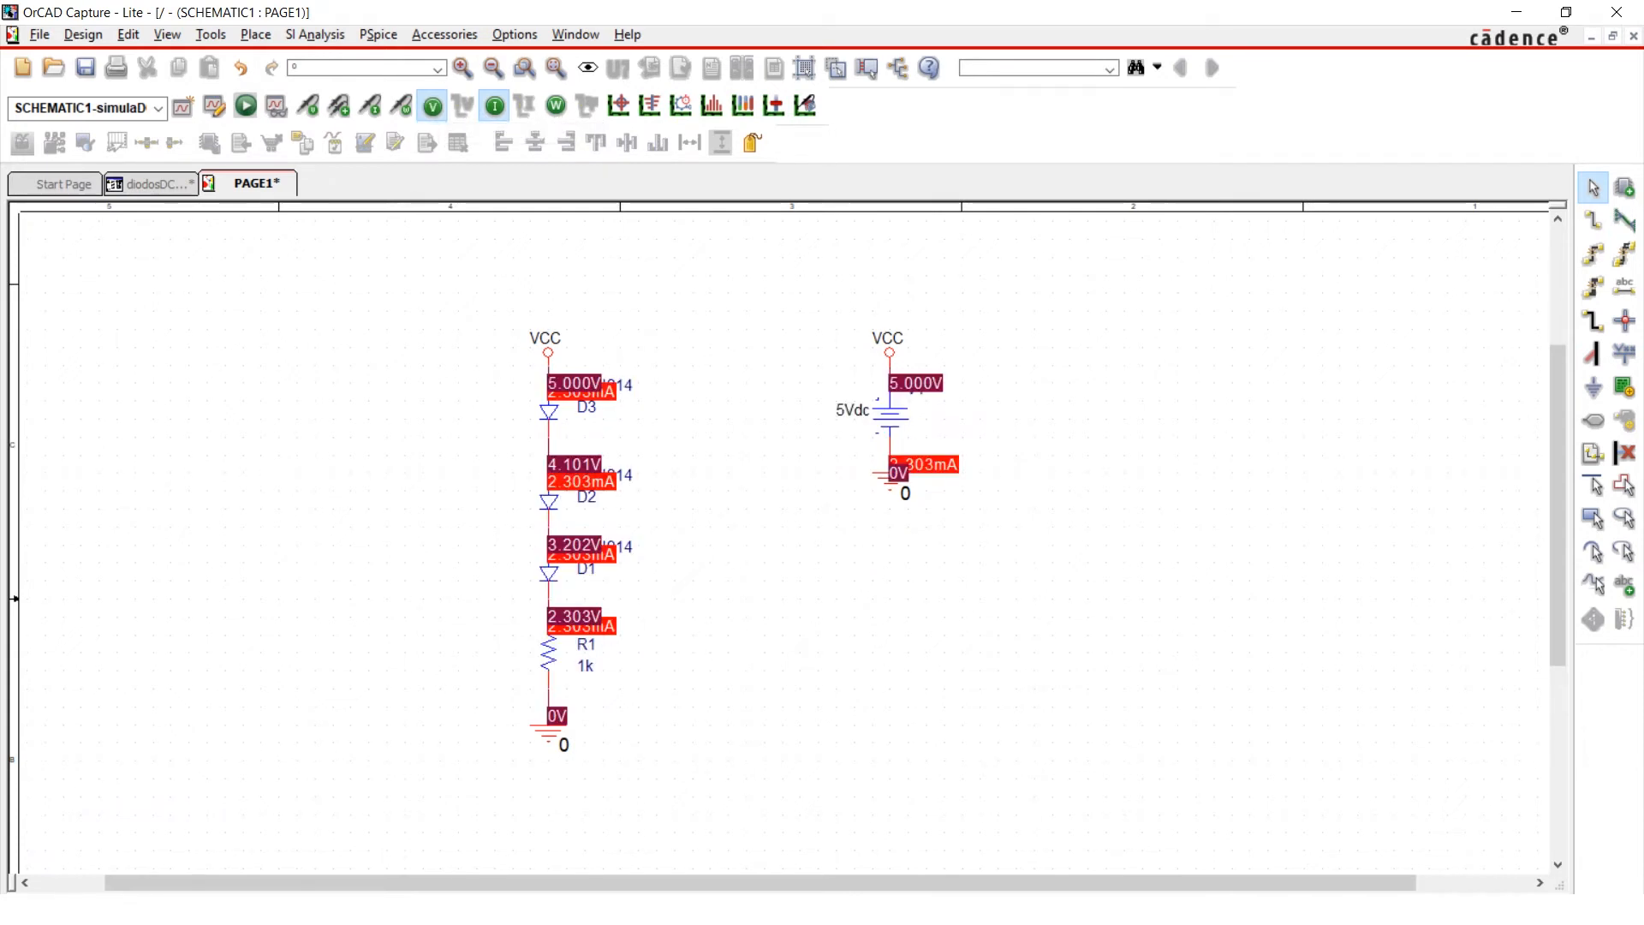
pyautogui.click(432, 105)
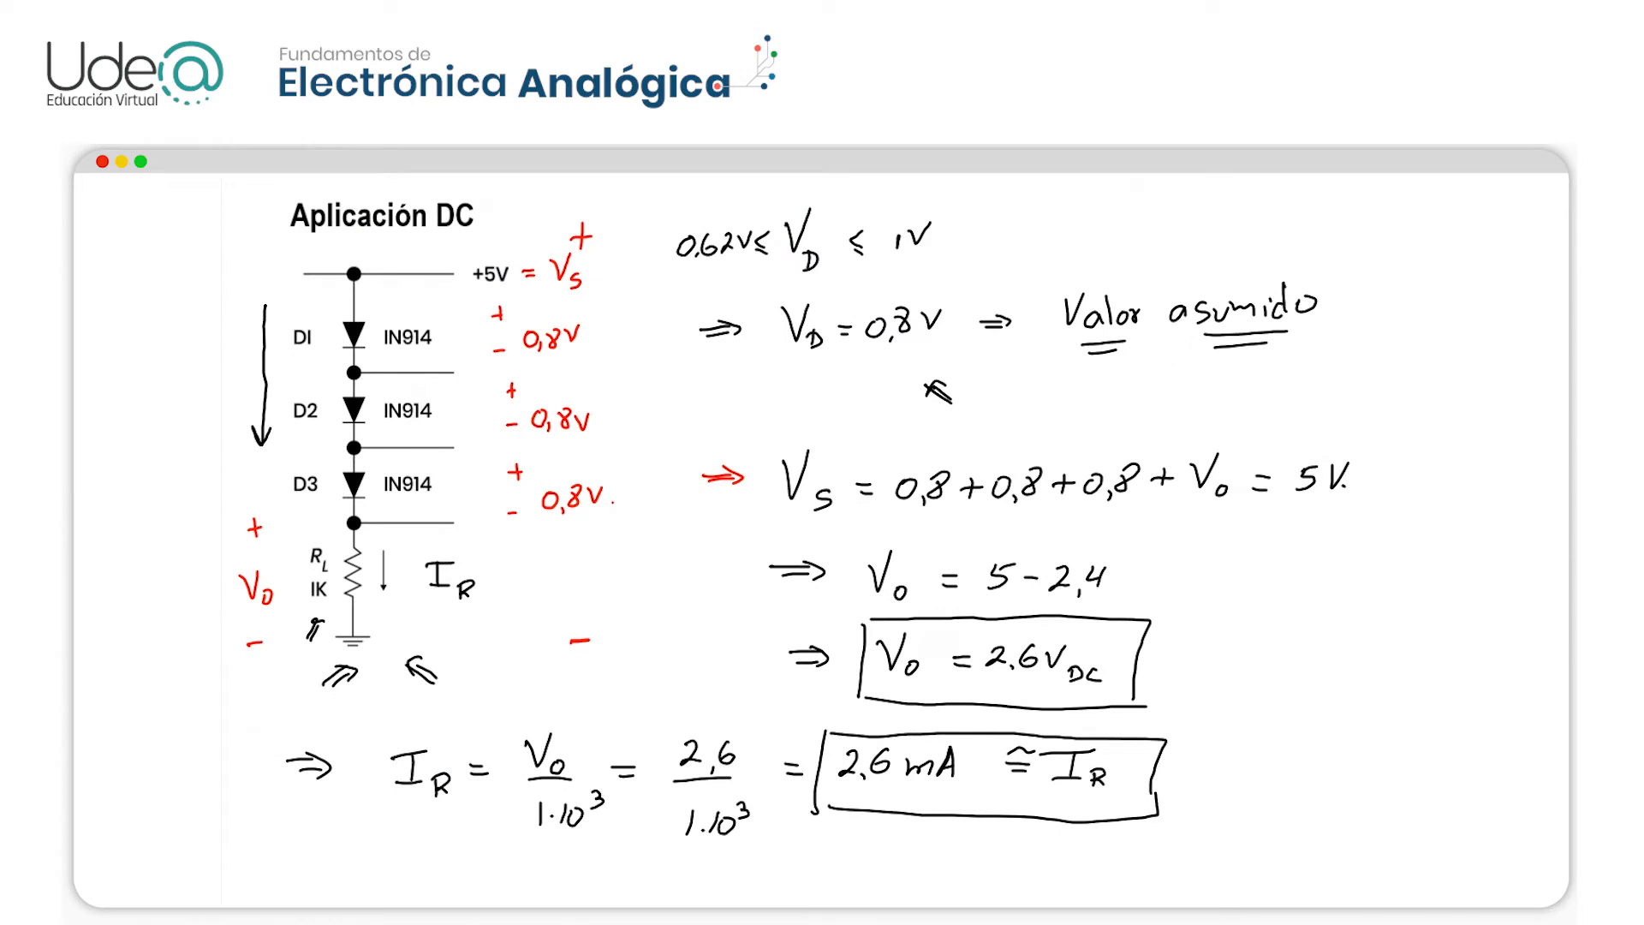
pyautogui.moveTo(1193, 760)
pyautogui.mouseDown()
pyautogui.moveTo(1248, 761)
pyautogui.moveTo(1187, 763)
pyautogui.moveTo(1207, 781)
pyautogui.mouseUp()
pyautogui.moveTo(819, 367)
pyautogui.mouseDown()
pyautogui.moveTo(944, 360)
pyautogui.moveTo(900, 362)
pyautogui.moveTo(925, 370)
pyautogui.mouseUp()
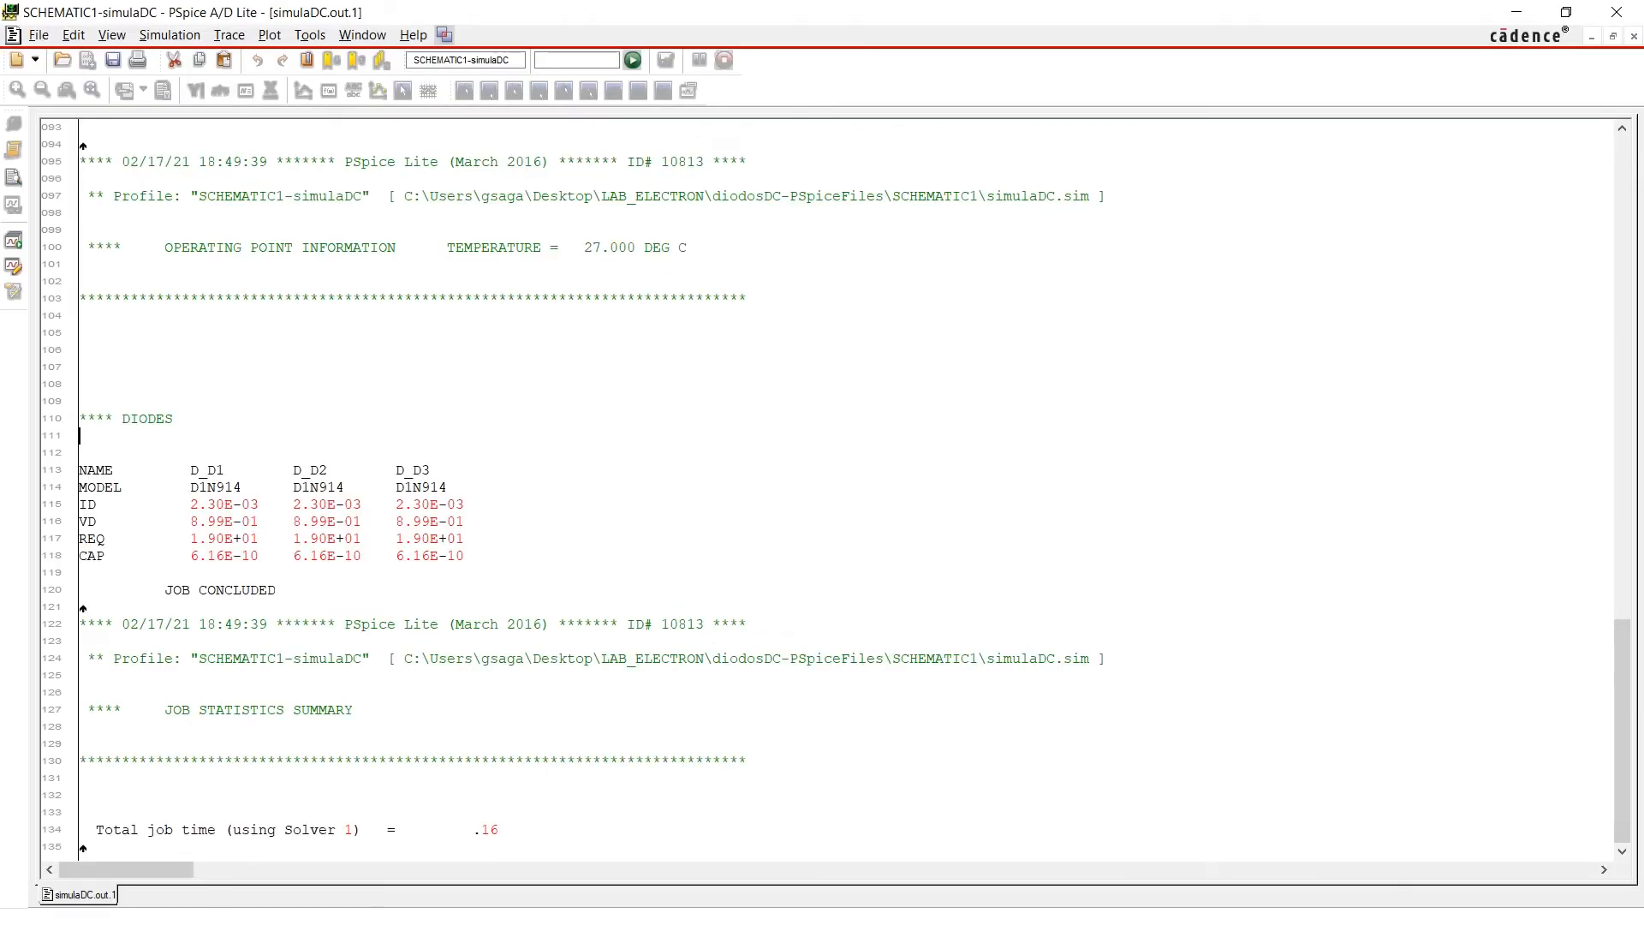
# Highlight the VD values of the three diodes in the operating point table of the simulation output
pyautogui.moveTo(189, 521)
pyautogui.mouseDown()
pyautogui.moveTo(465, 520)
pyautogui.moveTo(318, 506)
pyautogui.moveTo(190, 521)
pyautogui.mouseUp()
pyautogui.click(472, 521)
pyautogui.click(190, 521)
pyautogui.moveTo(190, 521); pyautogui.dragTo(472, 521)
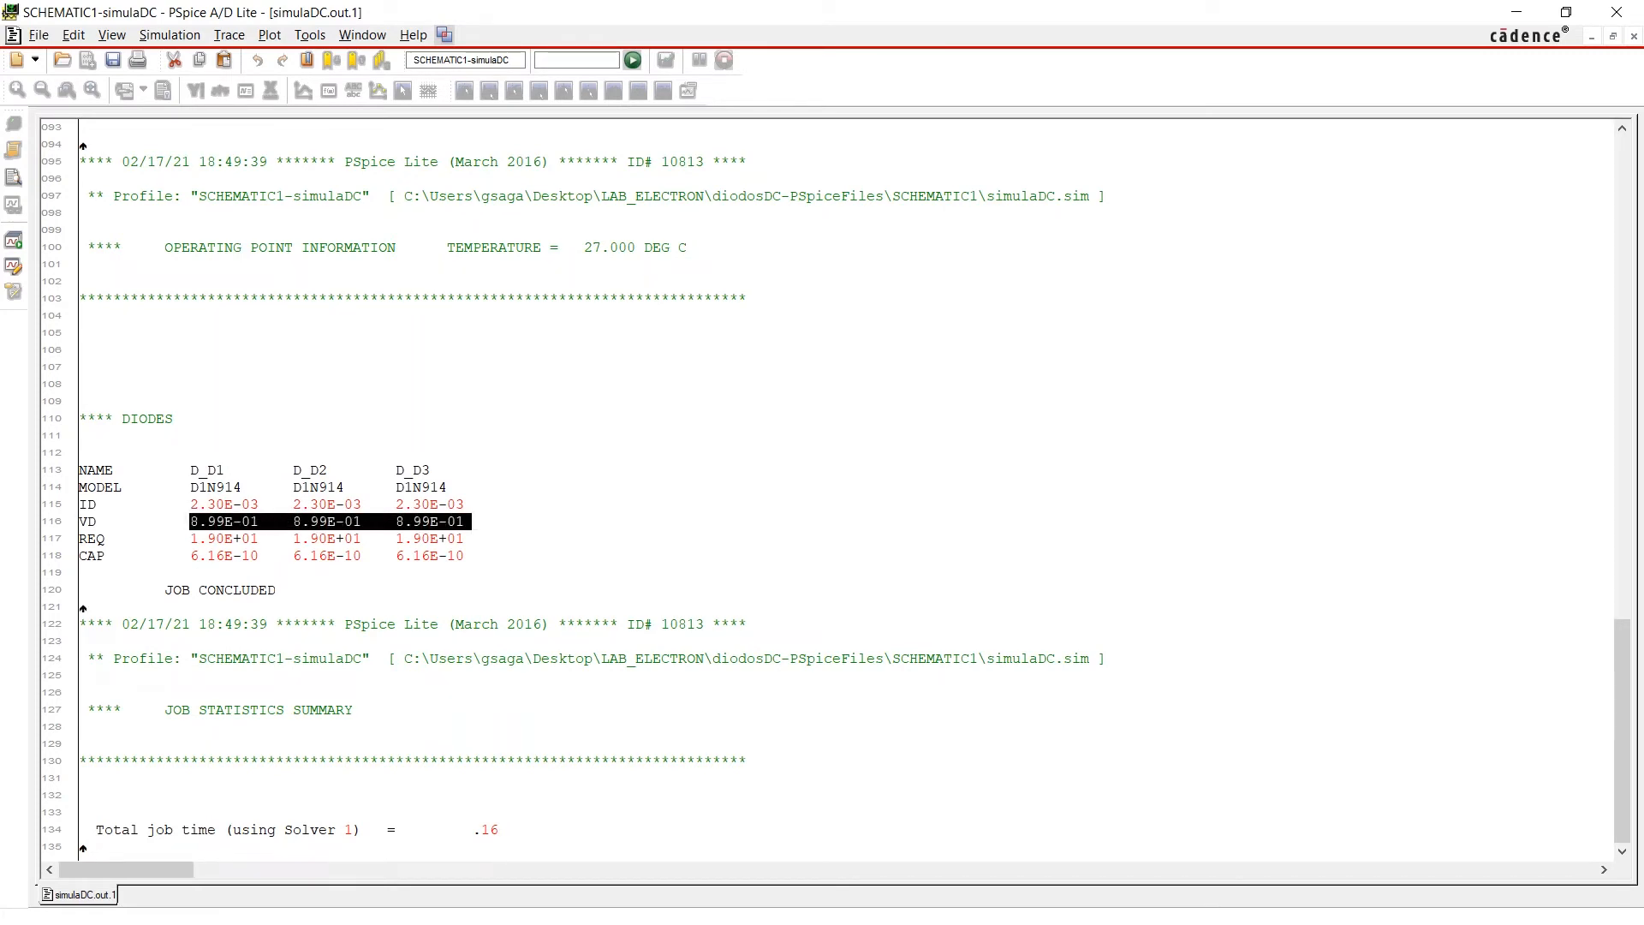
# Highlight the ID values of the three diodes in the operating point table
pyautogui.click(472, 521)
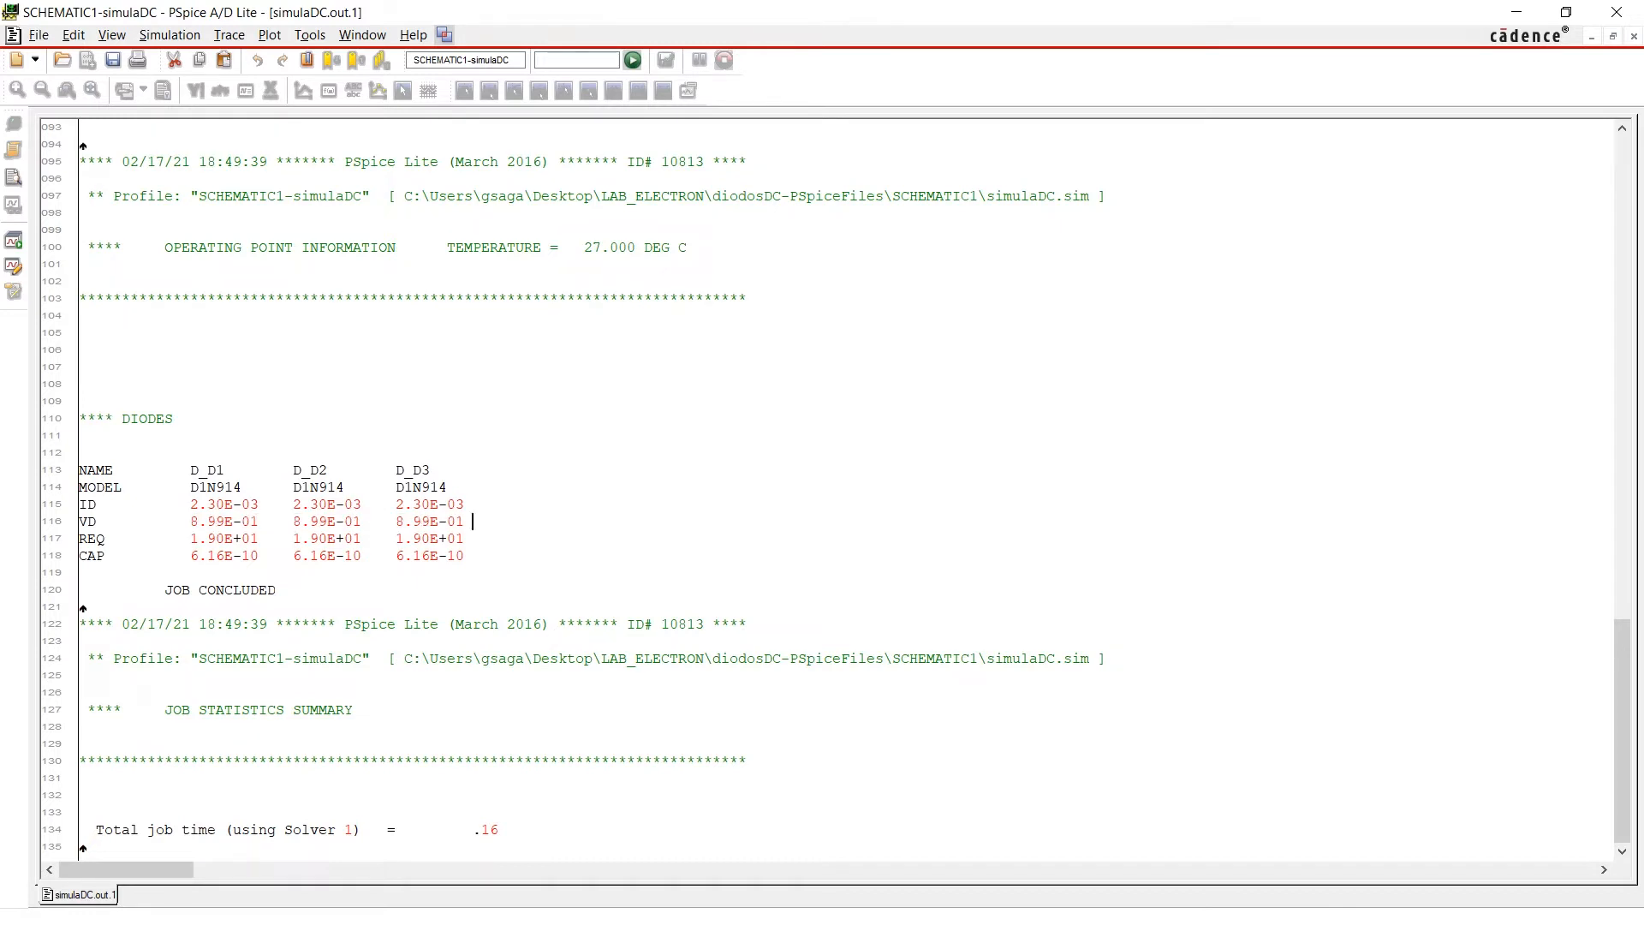
pyautogui.moveTo(464, 504); pyautogui.dragTo(208, 504)
pyautogui.click(218, 522)
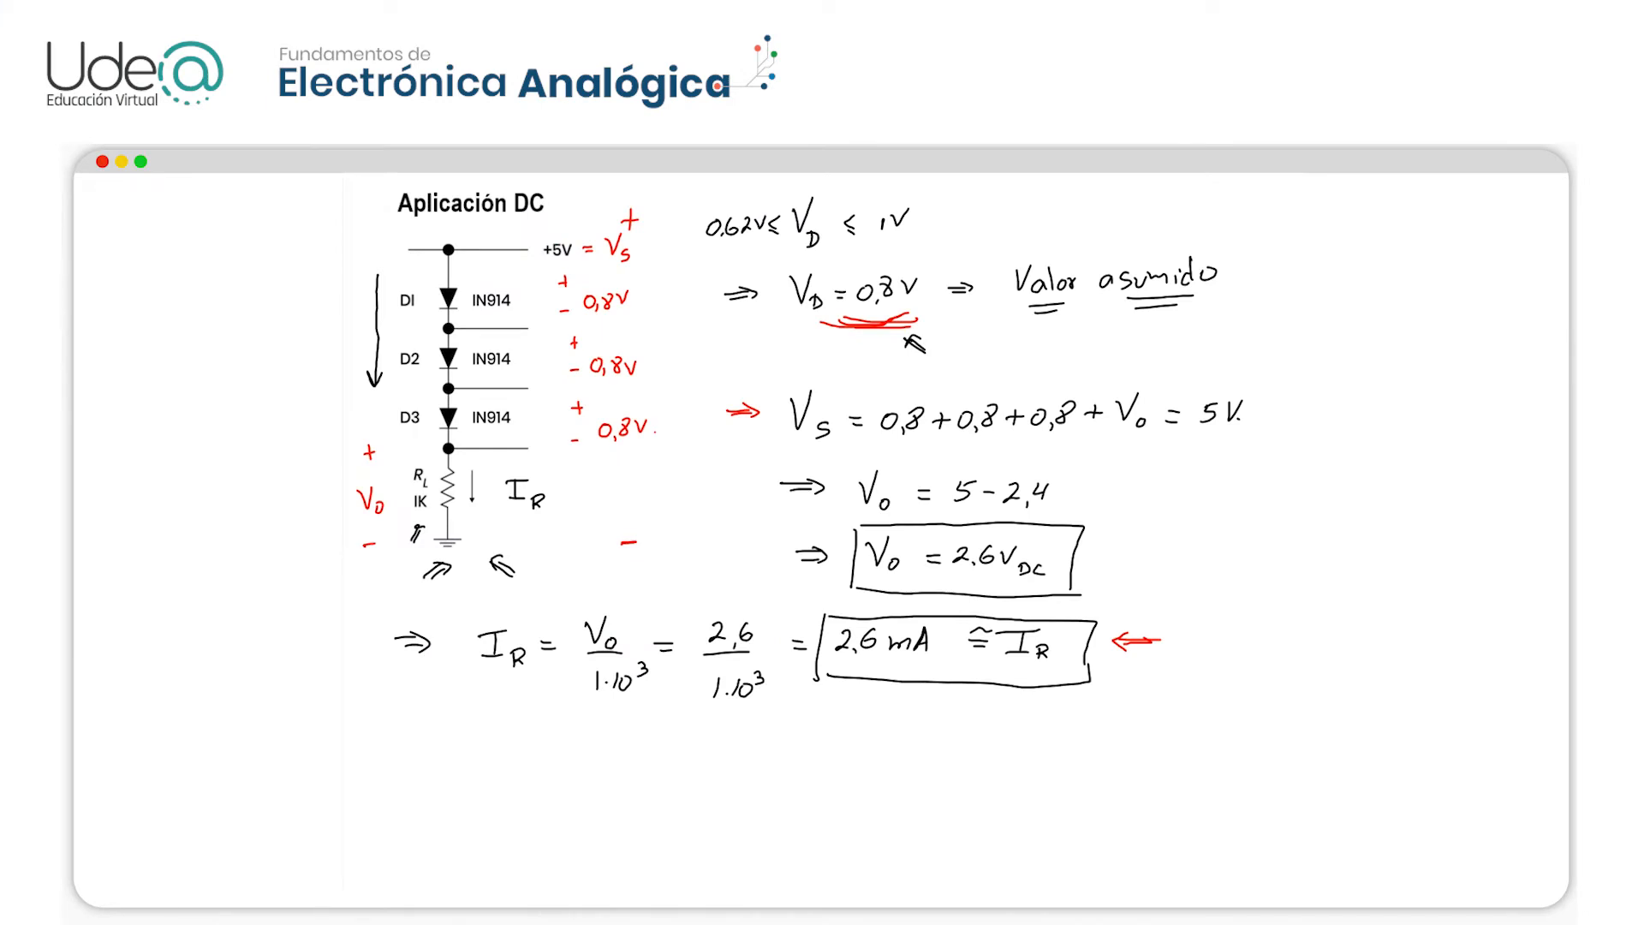
pyautogui.moveTo(428, 716); pyautogui.dragTo(575, 720)
pyautogui.moveTo(387, 740)
pyautogui.mouseDown()
pyautogui.moveTo(389, 765)
pyautogui.moveTo(464, 766)
pyautogui.moveTo(497, 742)
pyautogui.moveTo(607, 765)
pyautogui.moveTo(642, 740)
pyautogui.moveTo(655, 763)
pyautogui.moveTo(701, 767)
pyautogui.moveTo(882, 752)
pyautogui.mouseUp()
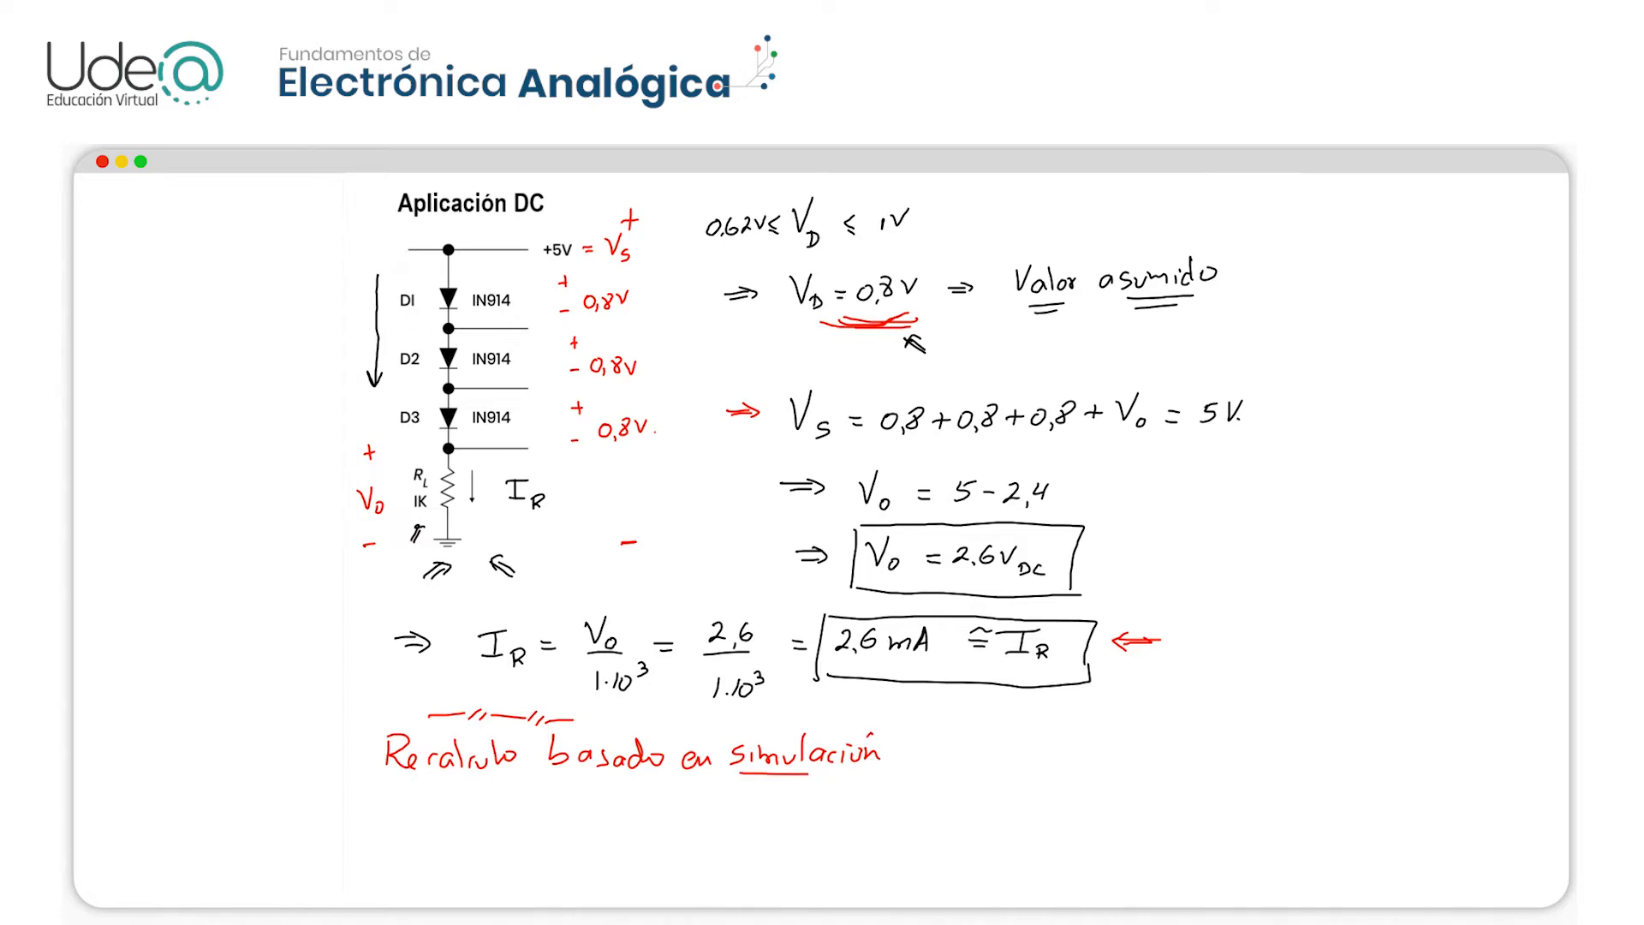
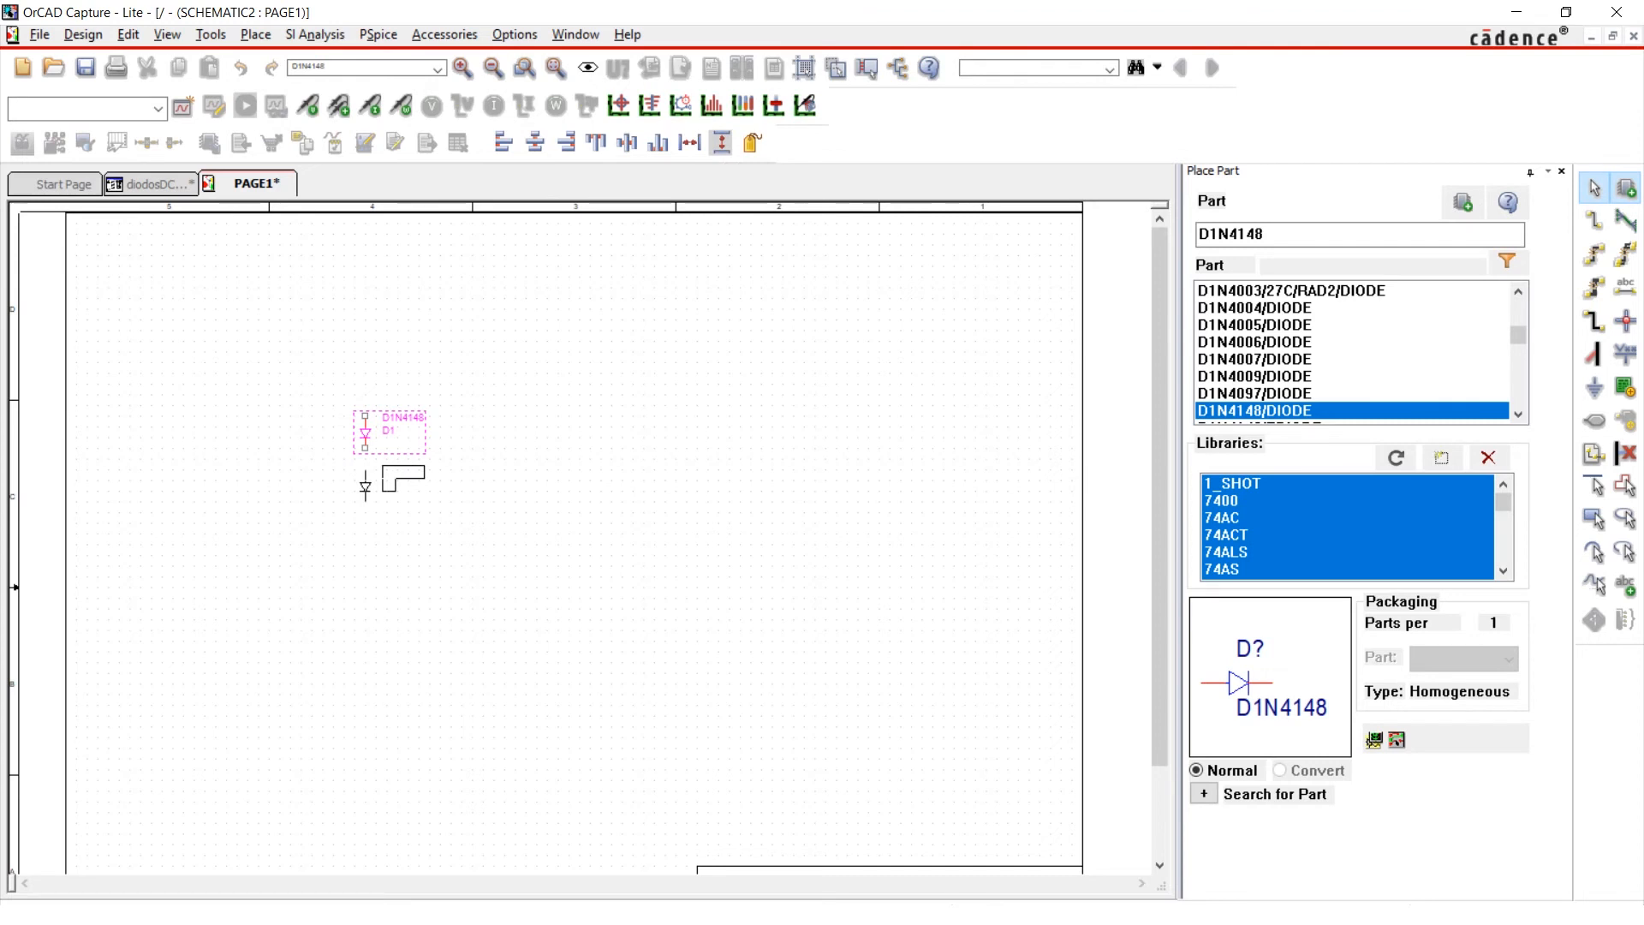
# Switch to OrCAD Capture and place two more D1N4148 diodes in a vertical column below D1 on the SCHEMATIC2 page
pyautogui.click(365, 471)
pyautogui.press('Escape')
pyautogui.click(366, 525)
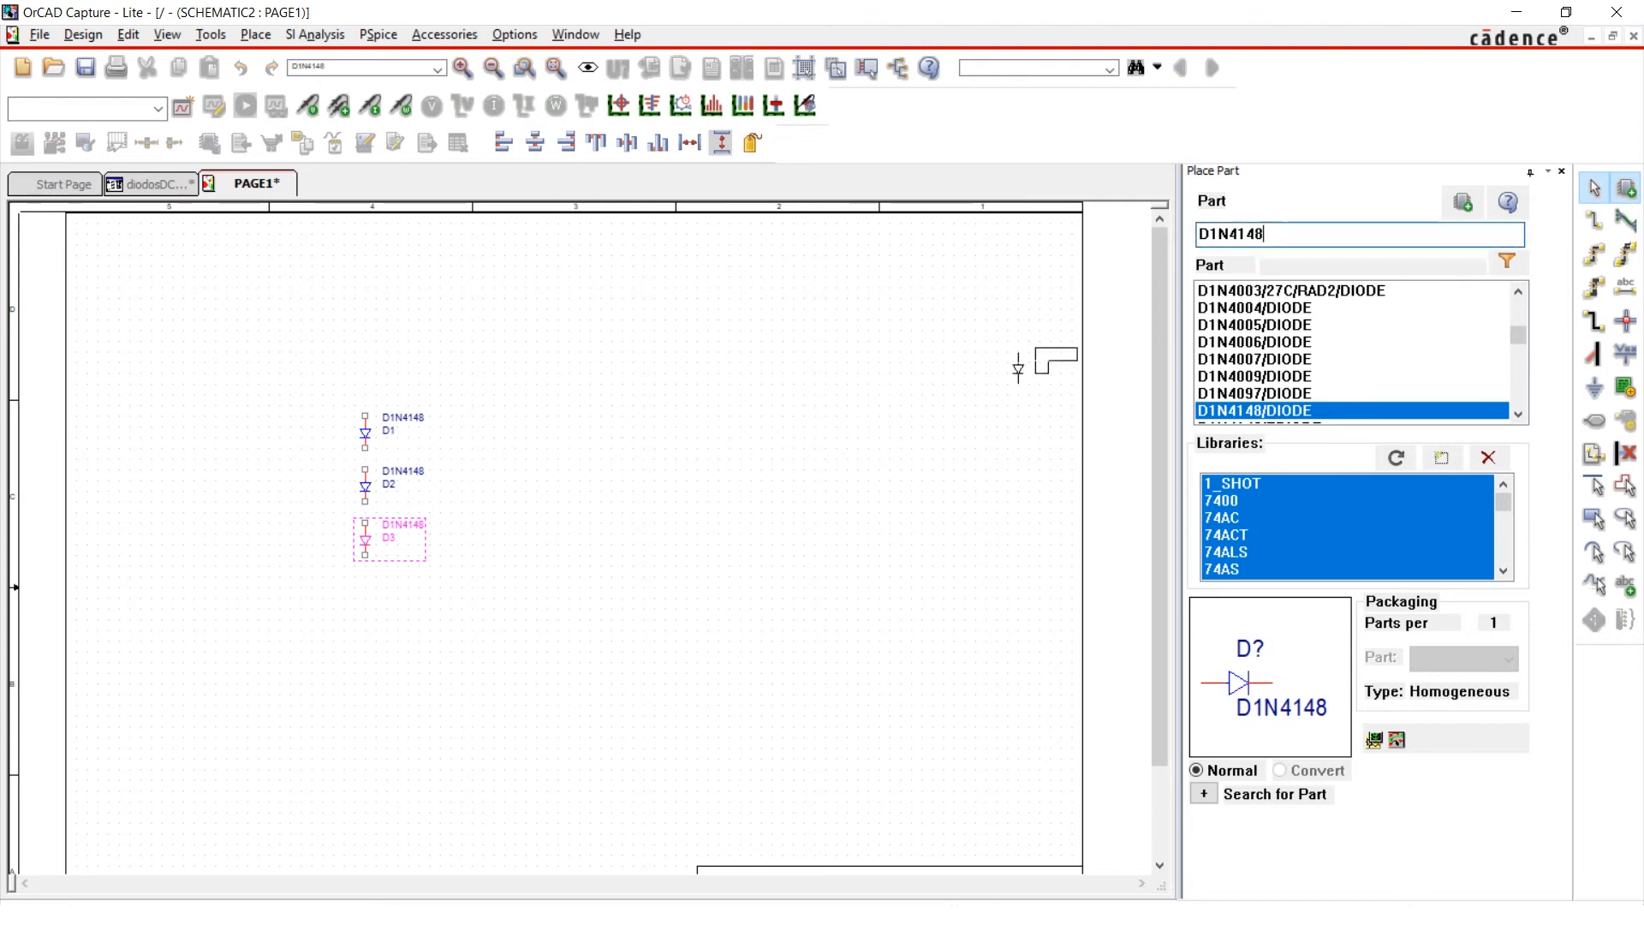
# Place two vertical 1k resistors, one above the diode column and one beside it to the right
pyautogui.doubleClick(1231, 234)
pyautogui.write('r')
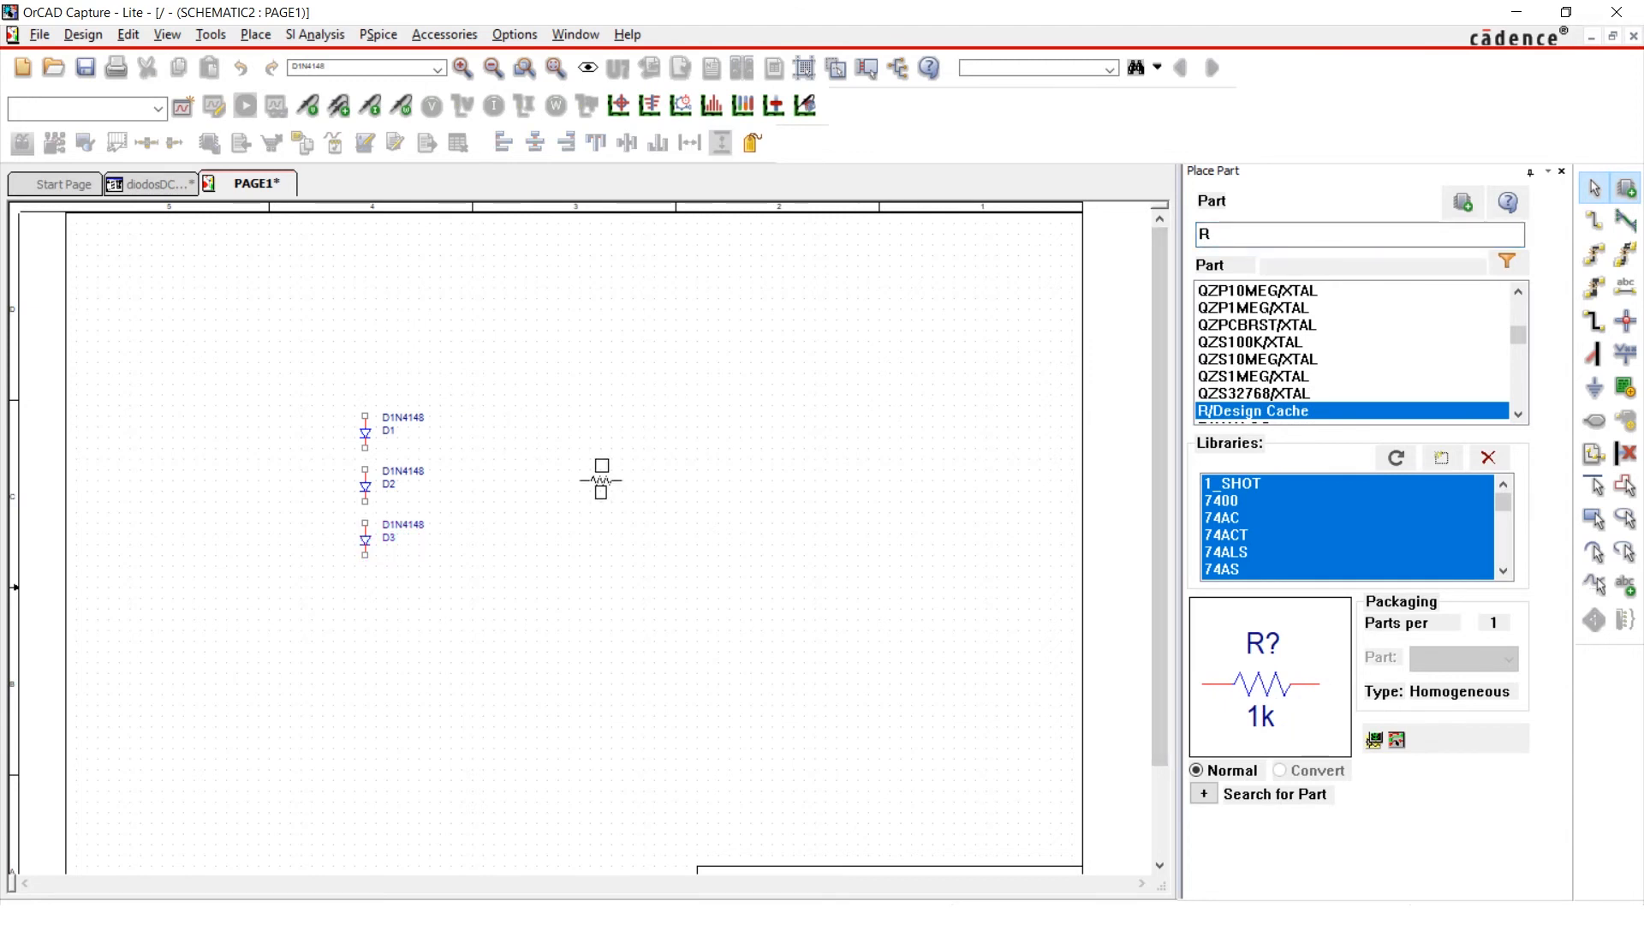
pyautogui.rightClick(569, 456)
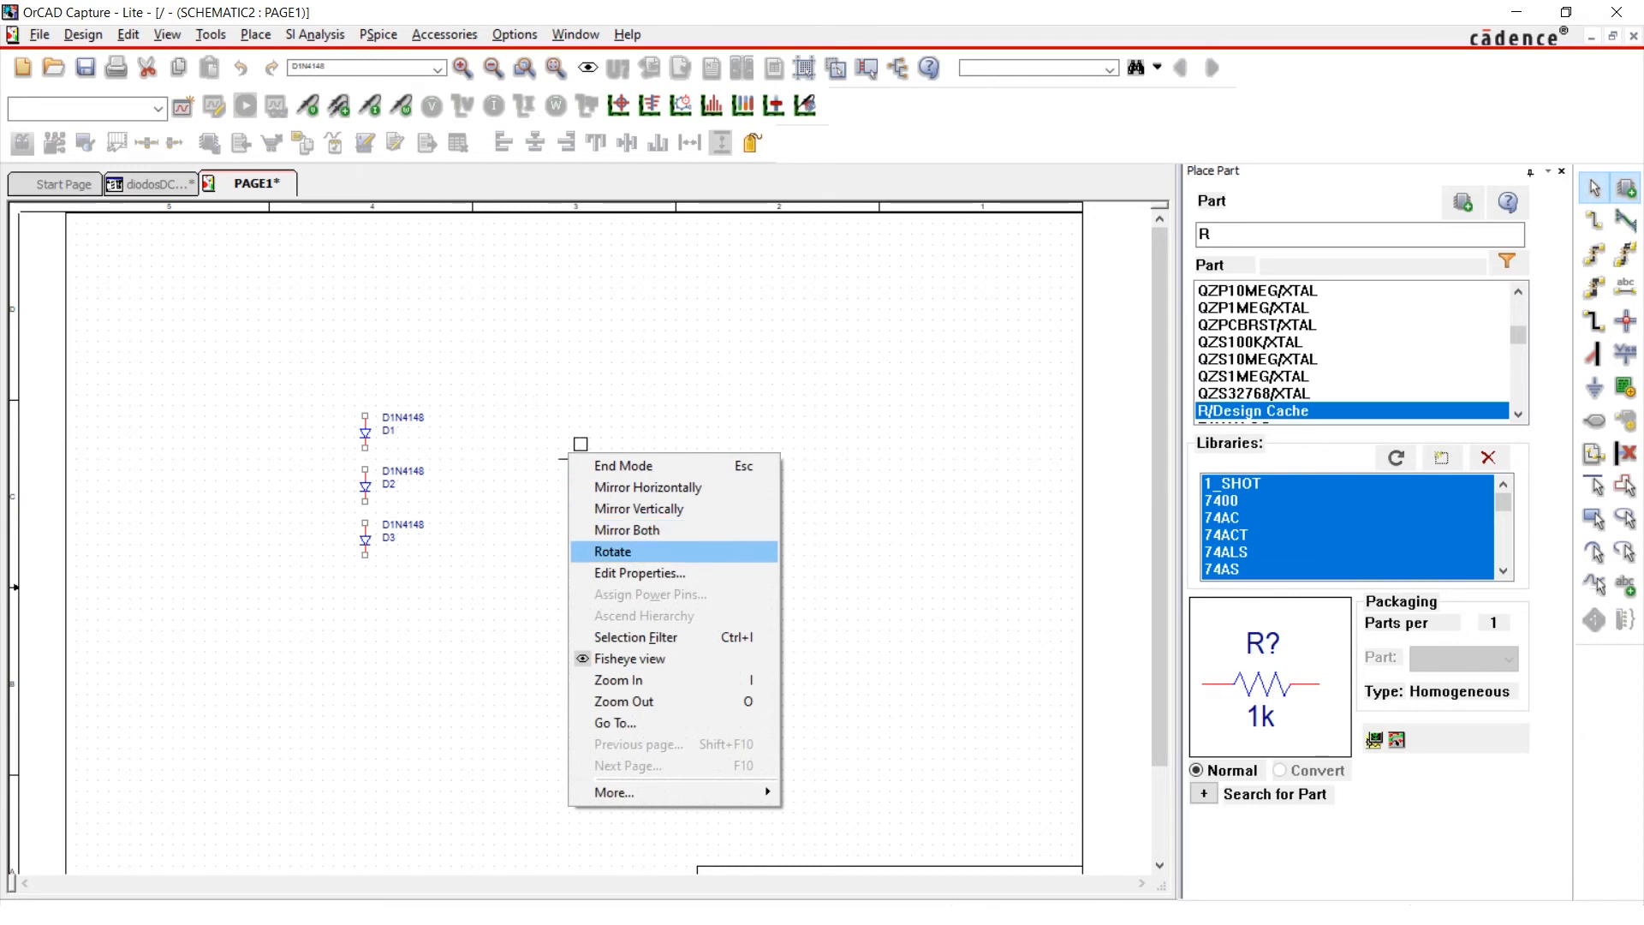
pyautogui.click(613, 551)
pyautogui.press('Escape')
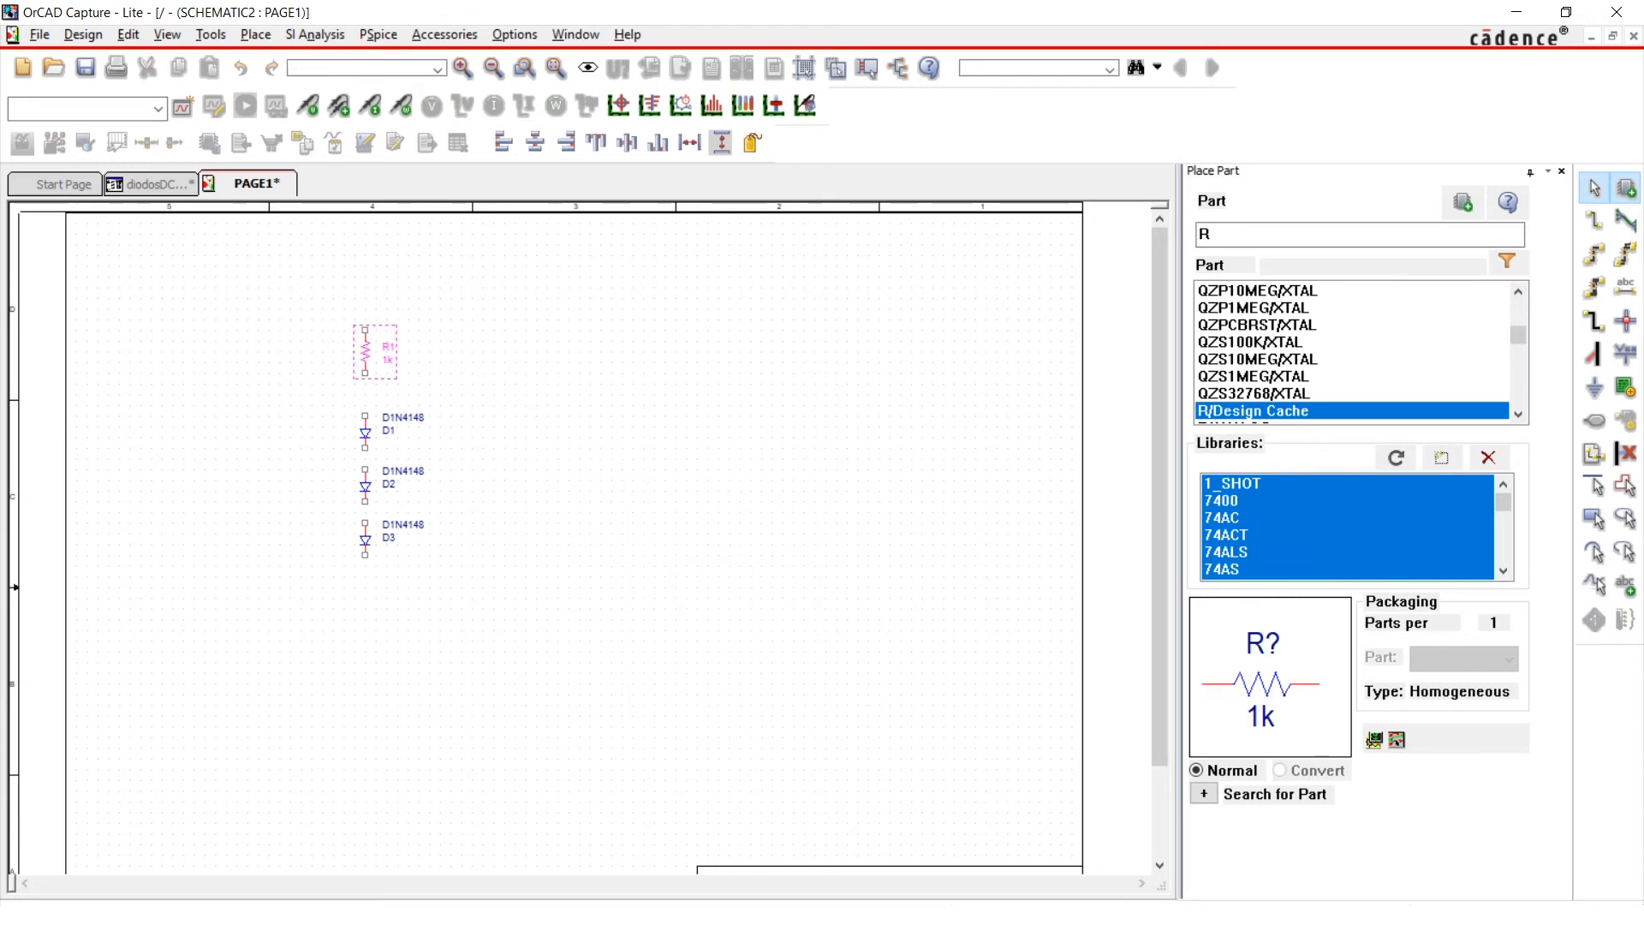
pyautogui.click(505, 459)
pyautogui.press('Escape')
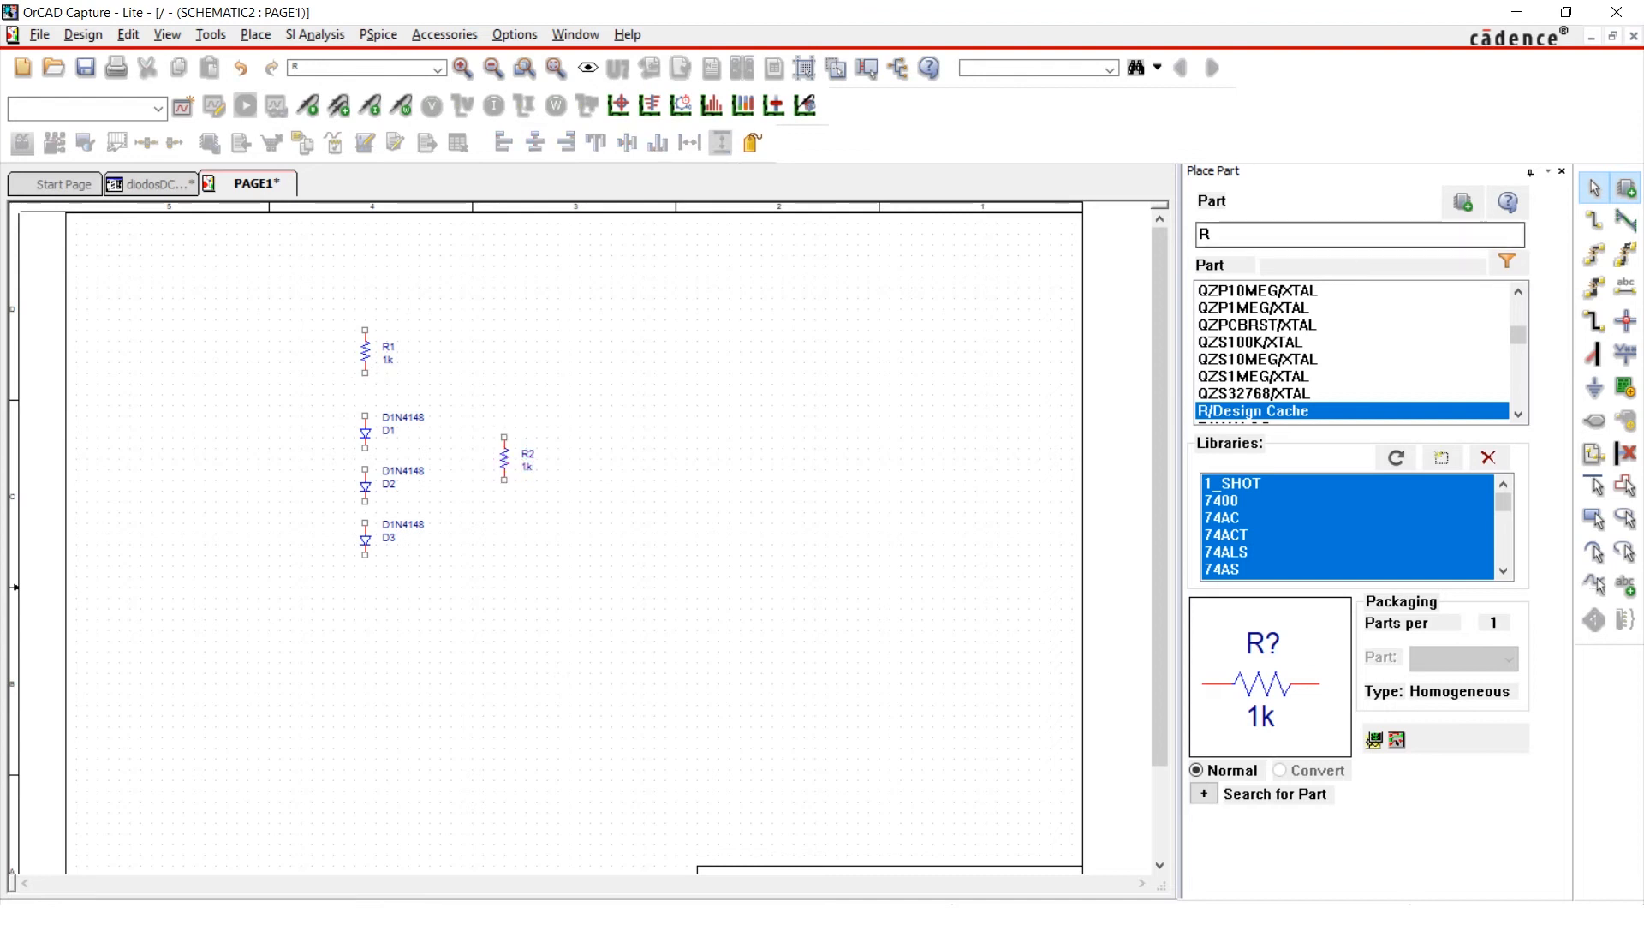
# Place two 0/CAPSYM ground symbols, one below D3 and one to the right of R2 for the voltage source
pyautogui.press('g')
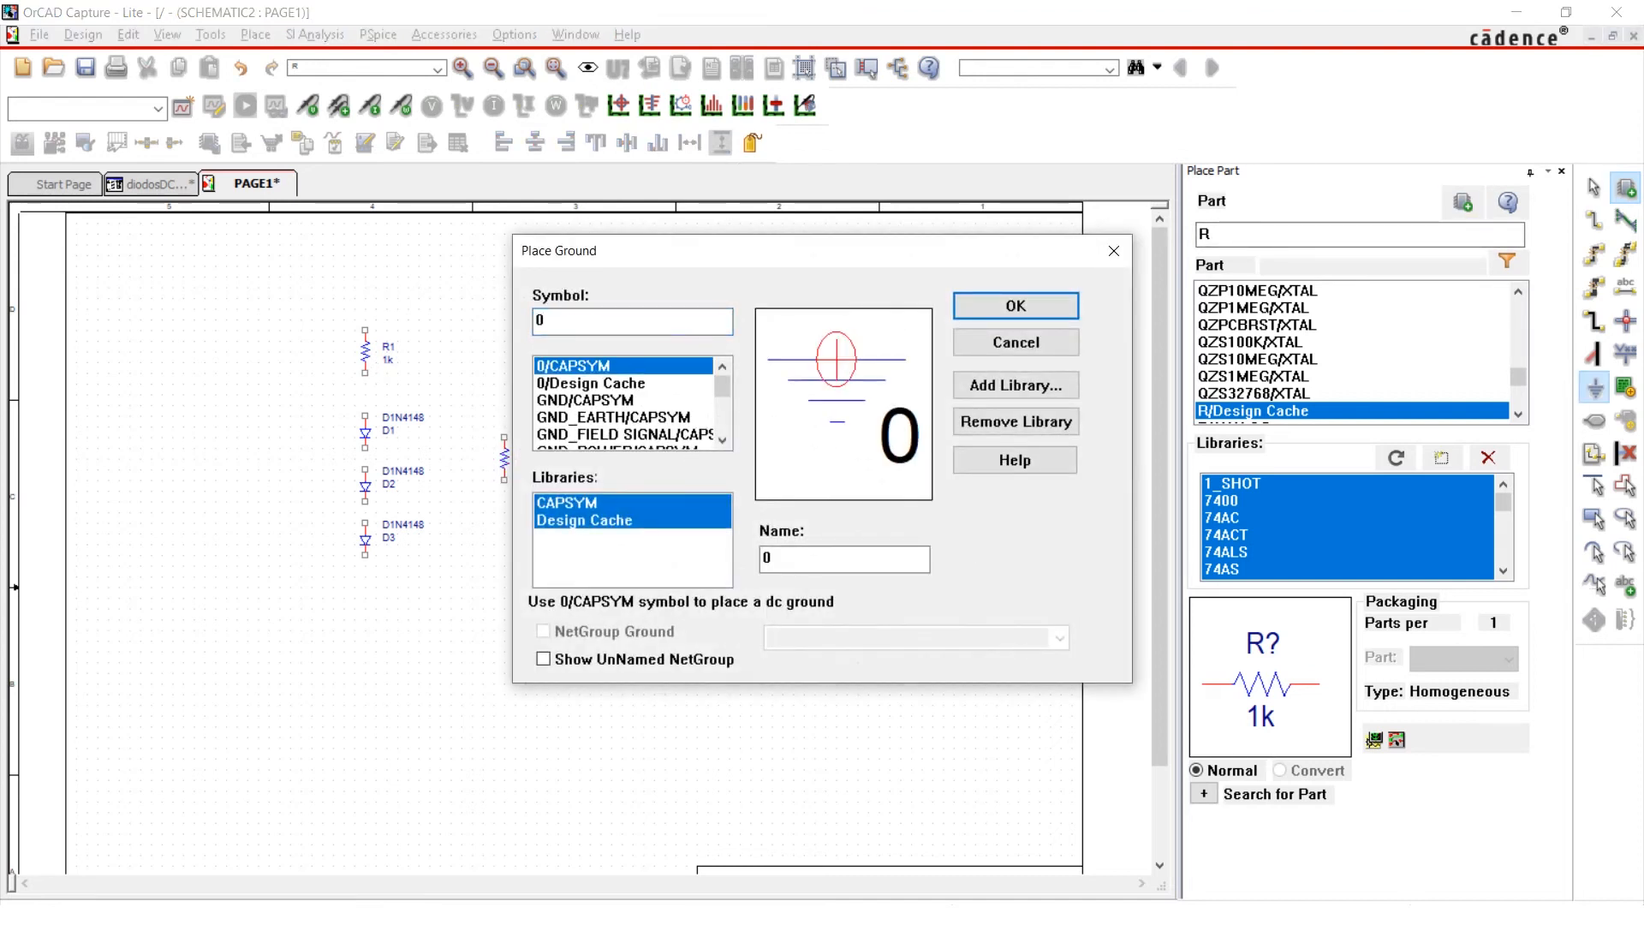
pyautogui.press('Return')
pyautogui.press('Escape')
pyautogui.click(365, 597)
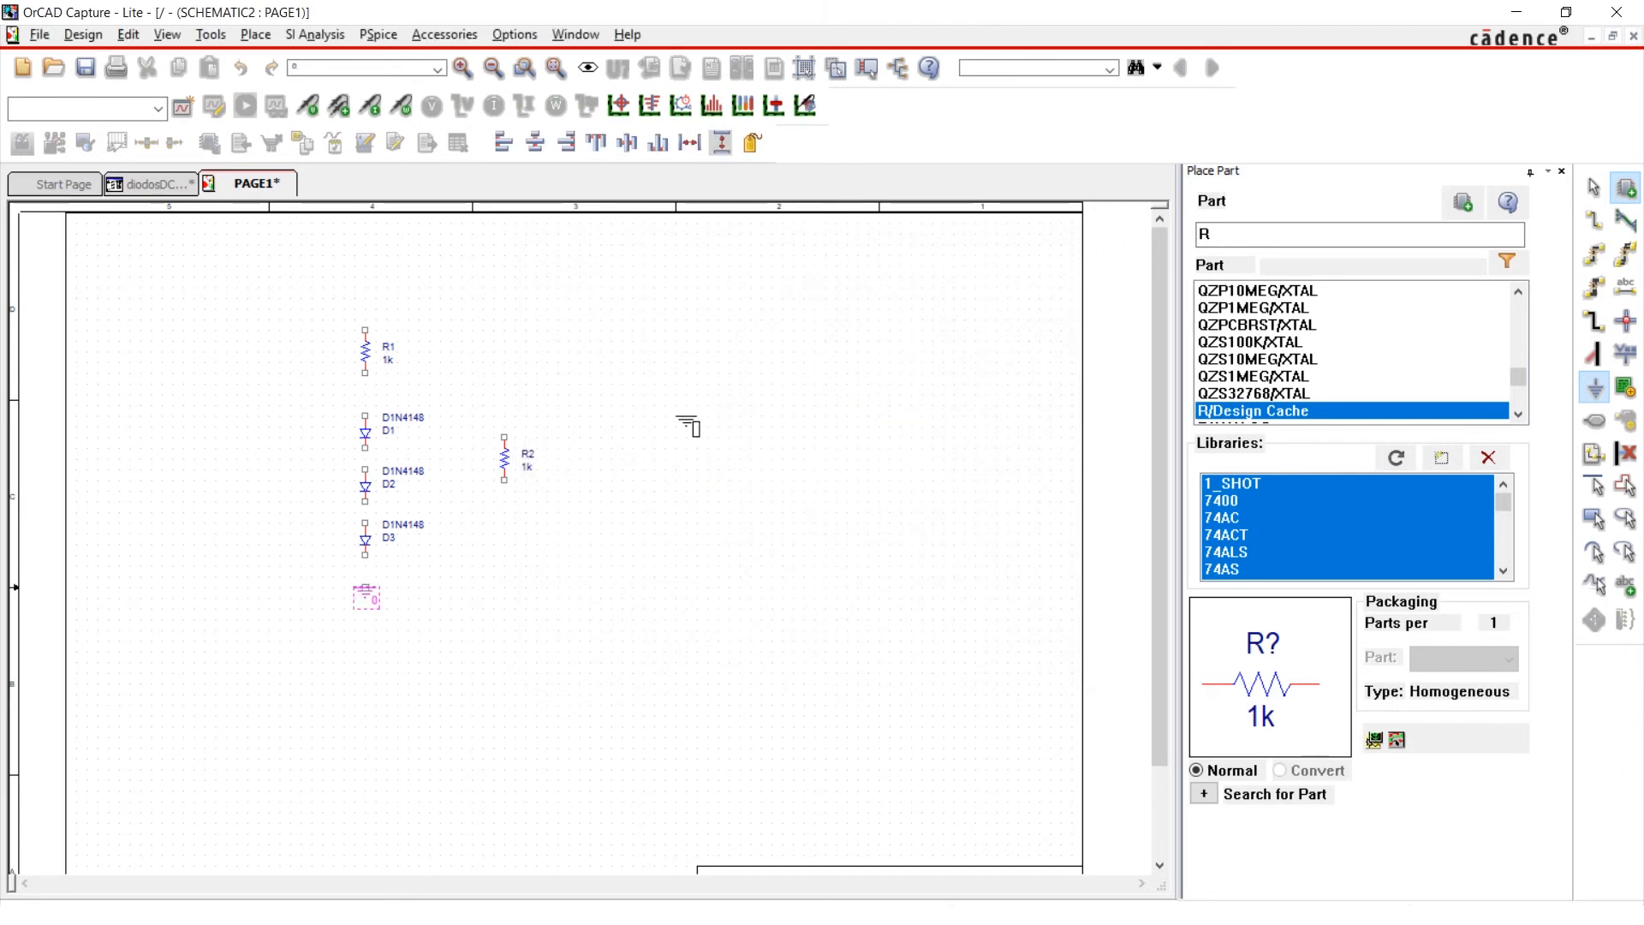
pyautogui.click(688, 426)
pyautogui.press('Escape')
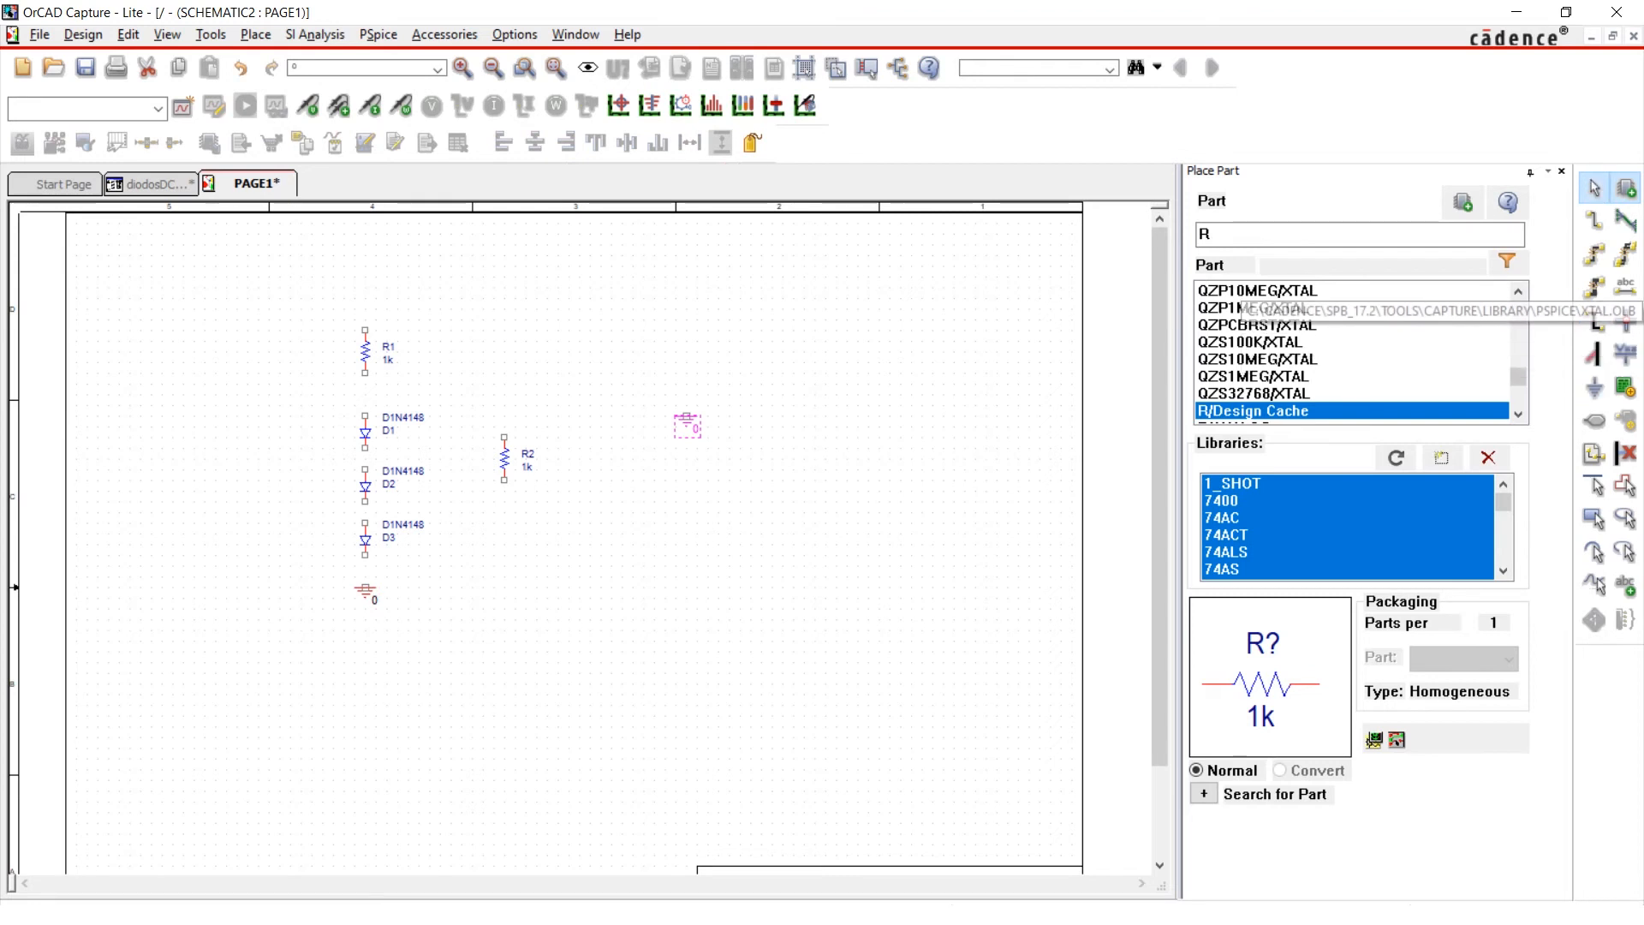
# Place a VDC voltage source directly above the ground symbol on the right
pyautogui.click(1204, 234)
pyautogui.doubleClick(1205, 234)
pyautogui.write('v')
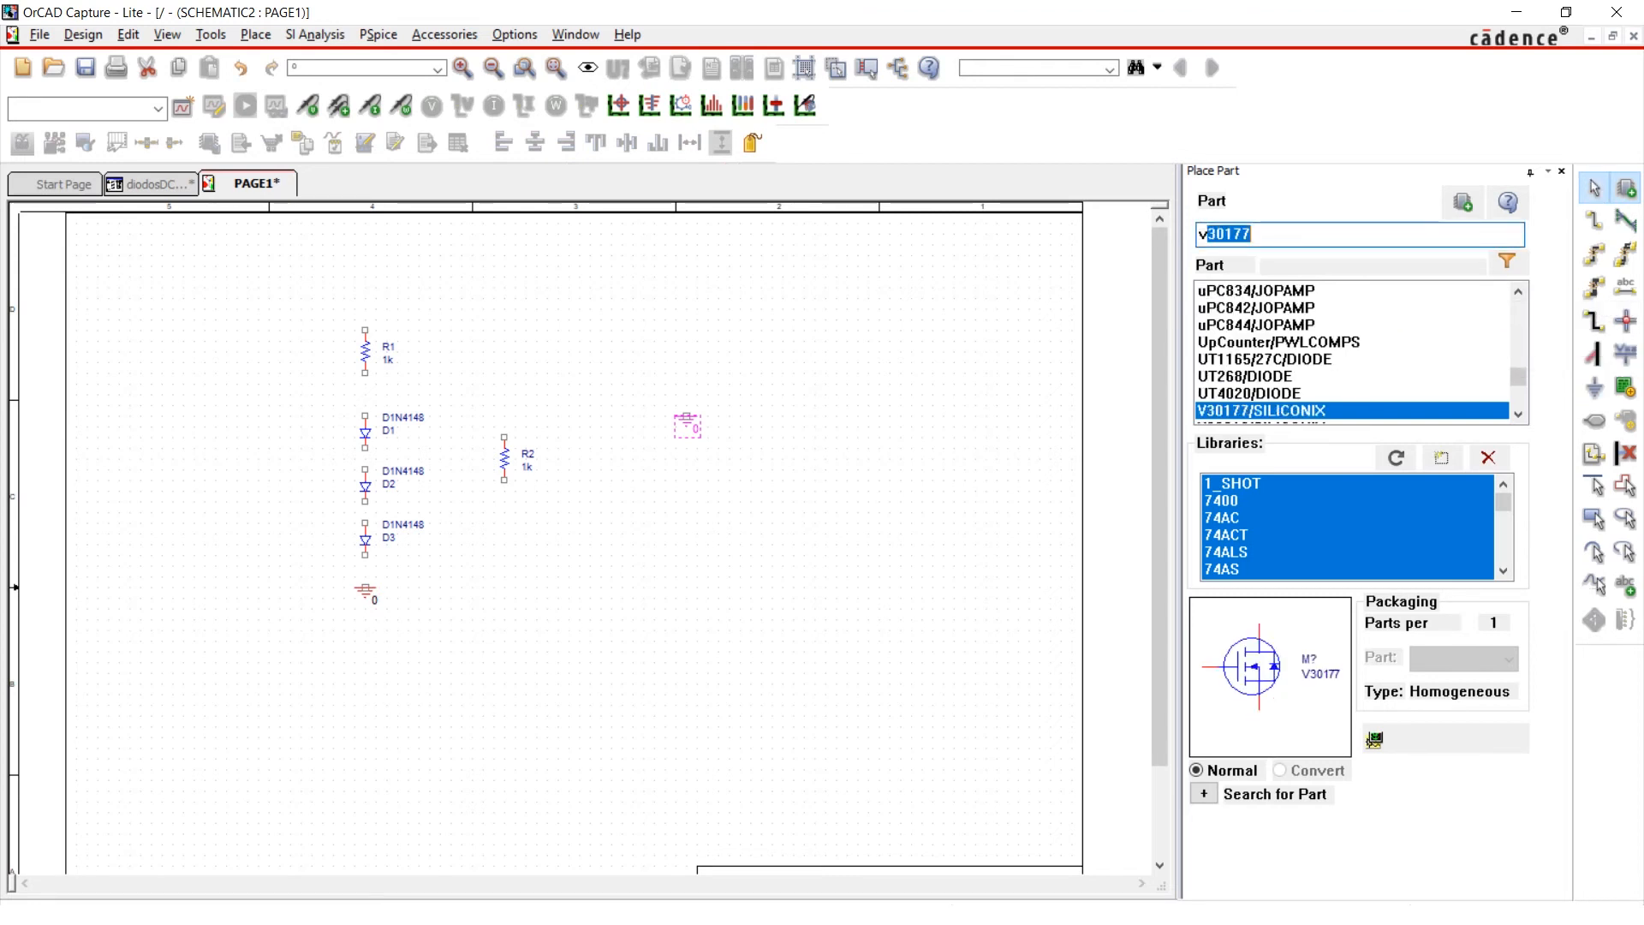
pyautogui.write('dc')
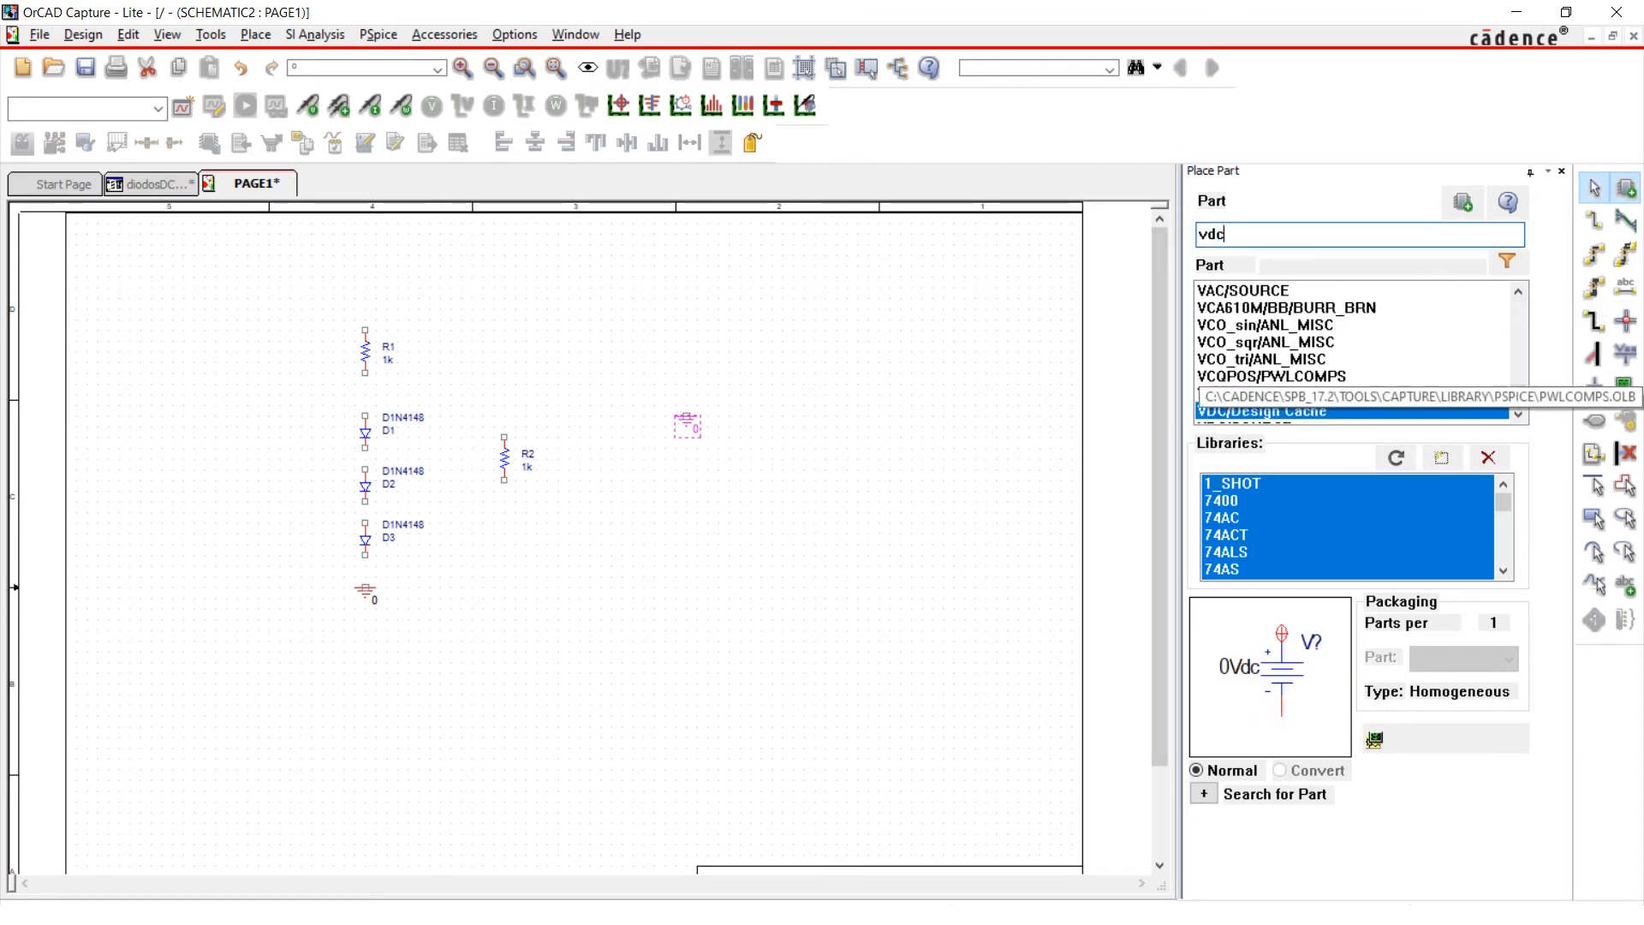
pyautogui.doubleClick(1242, 411)
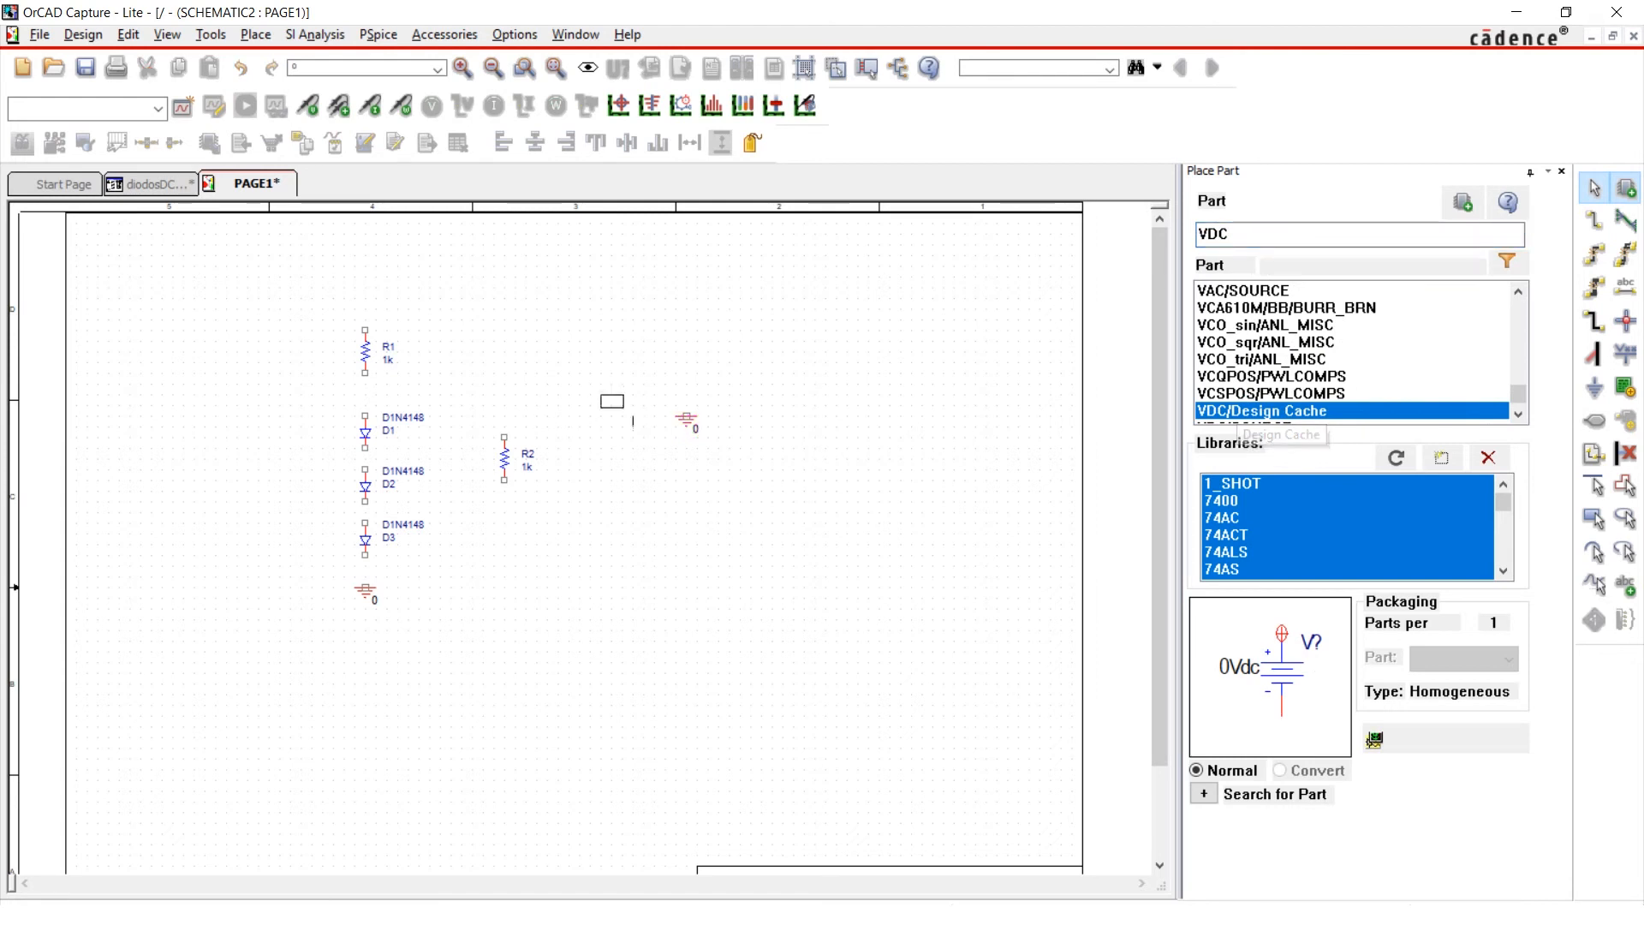
pyautogui.press('Escape')
pyautogui.click(686, 362)
pyautogui.press('Escape')
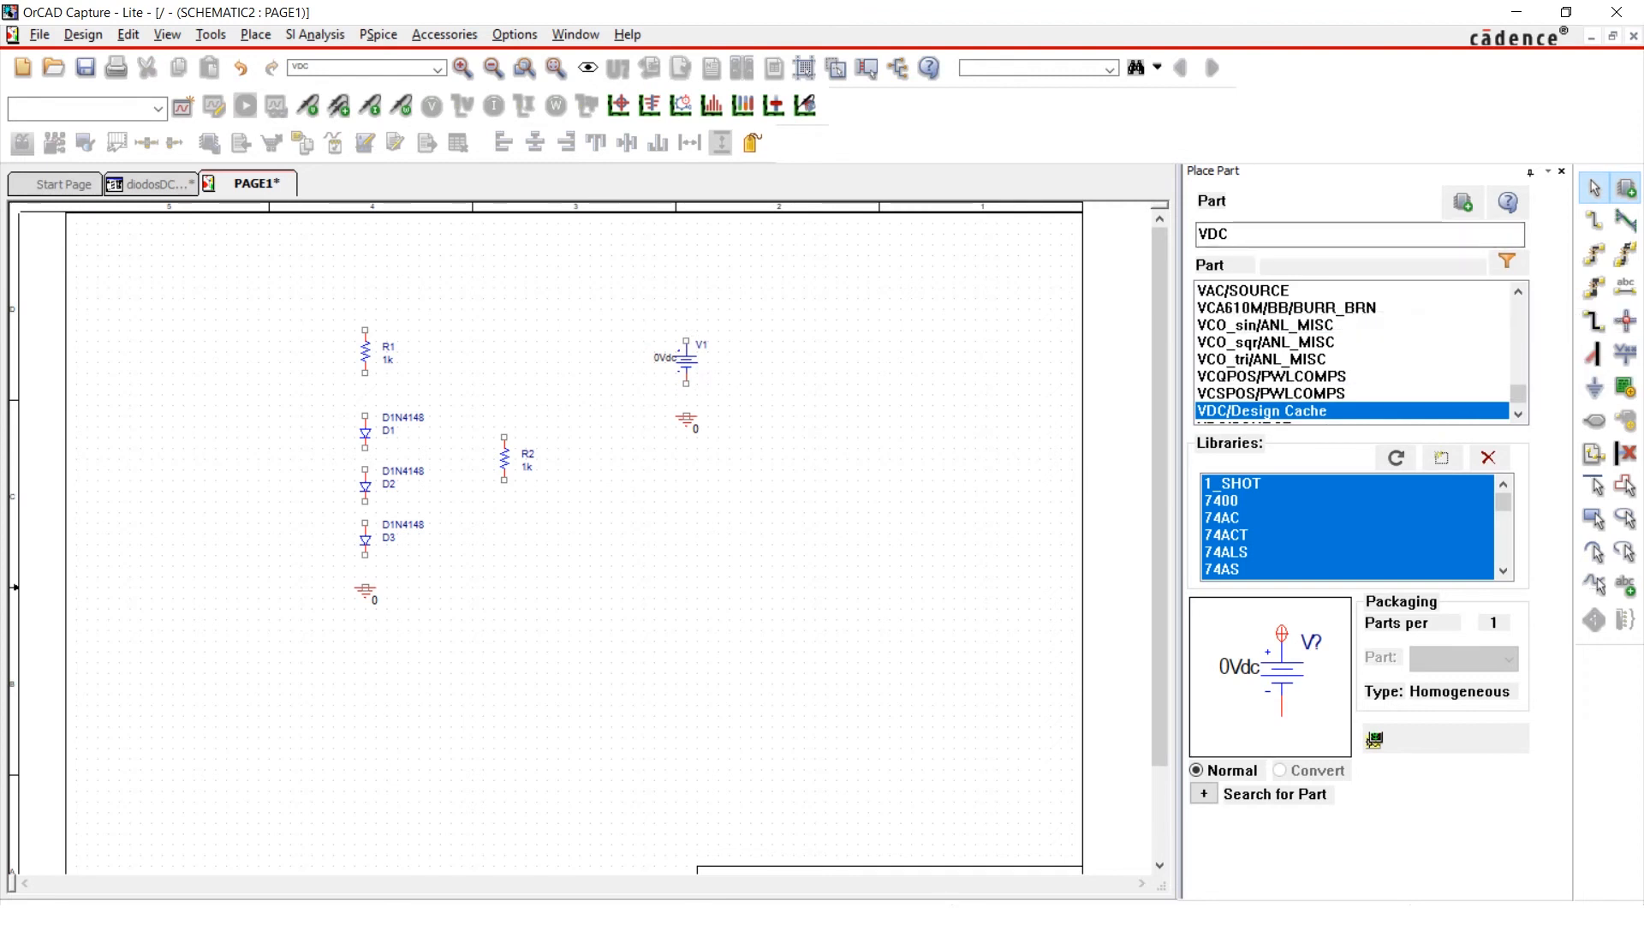
# Place VCC/CAPSYM power symbols above R1 and above V1, and close the part placement pane
pyautogui.press('f')
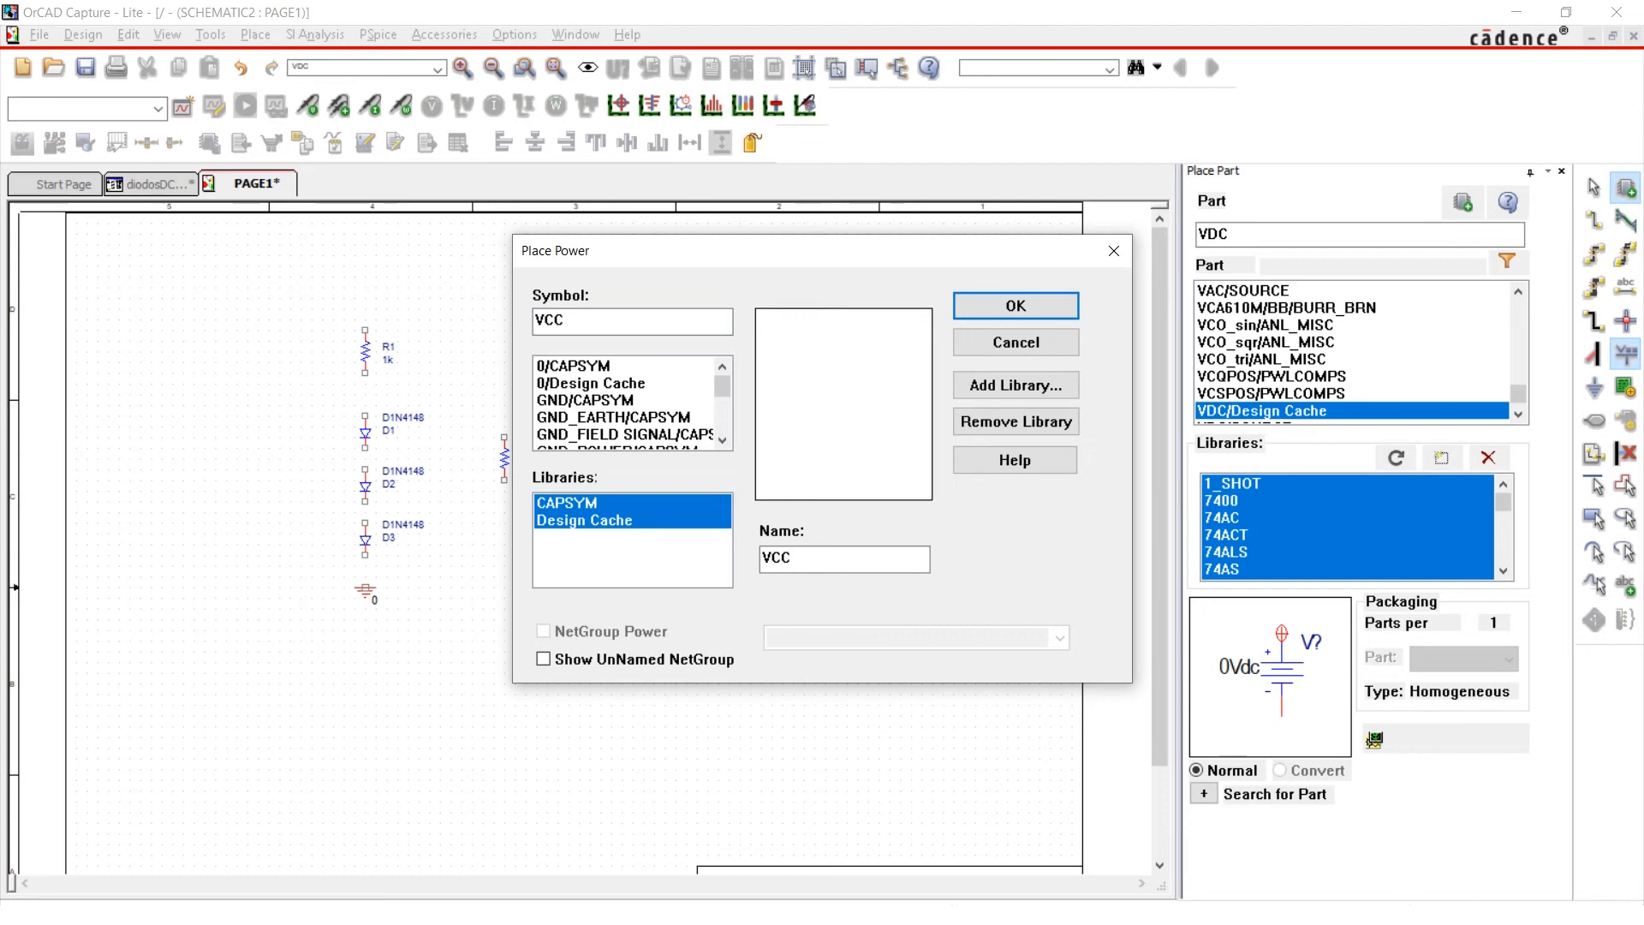
pyautogui.scroll(-6, 633, 403)
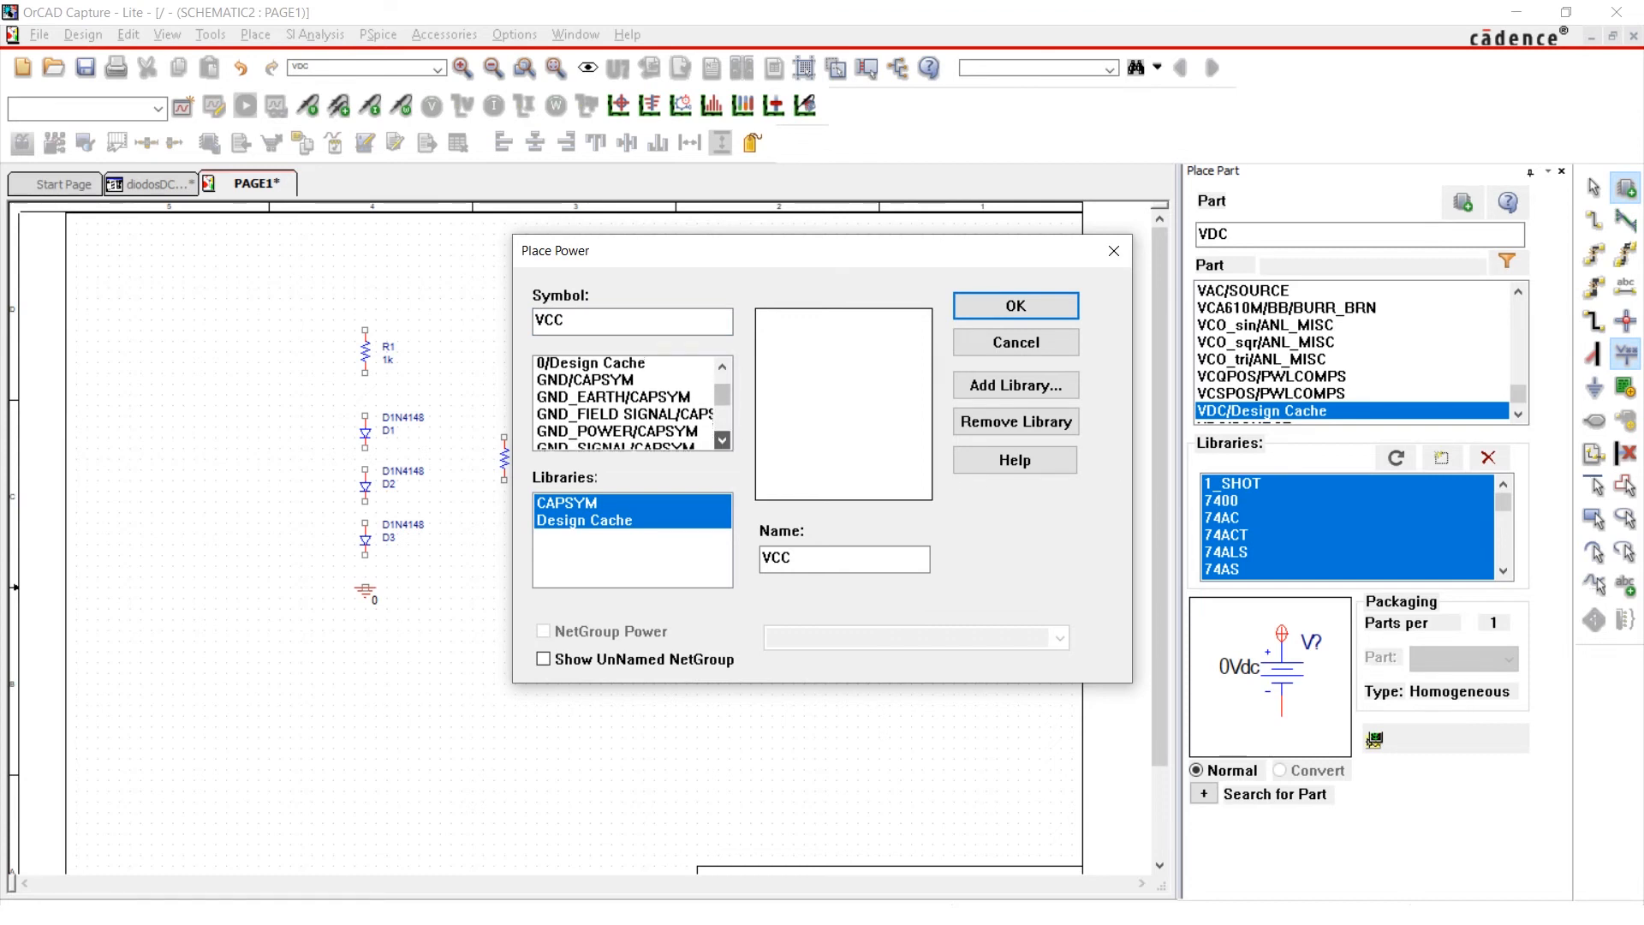
pyautogui.click(623, 383)
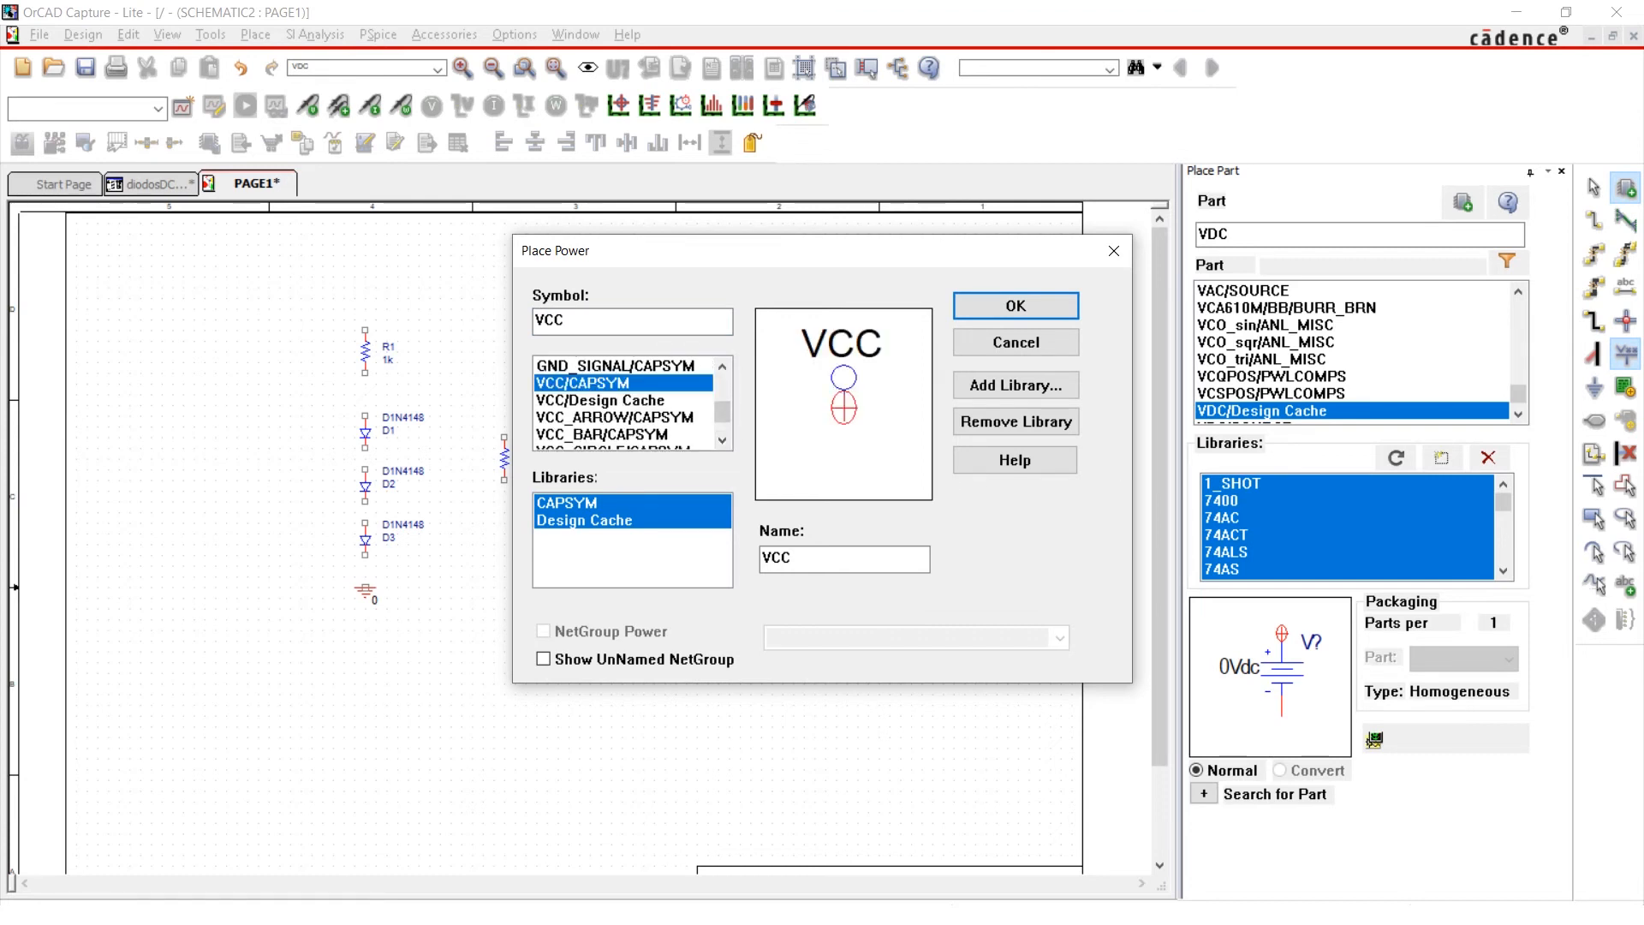
pyautogui.press('Return')
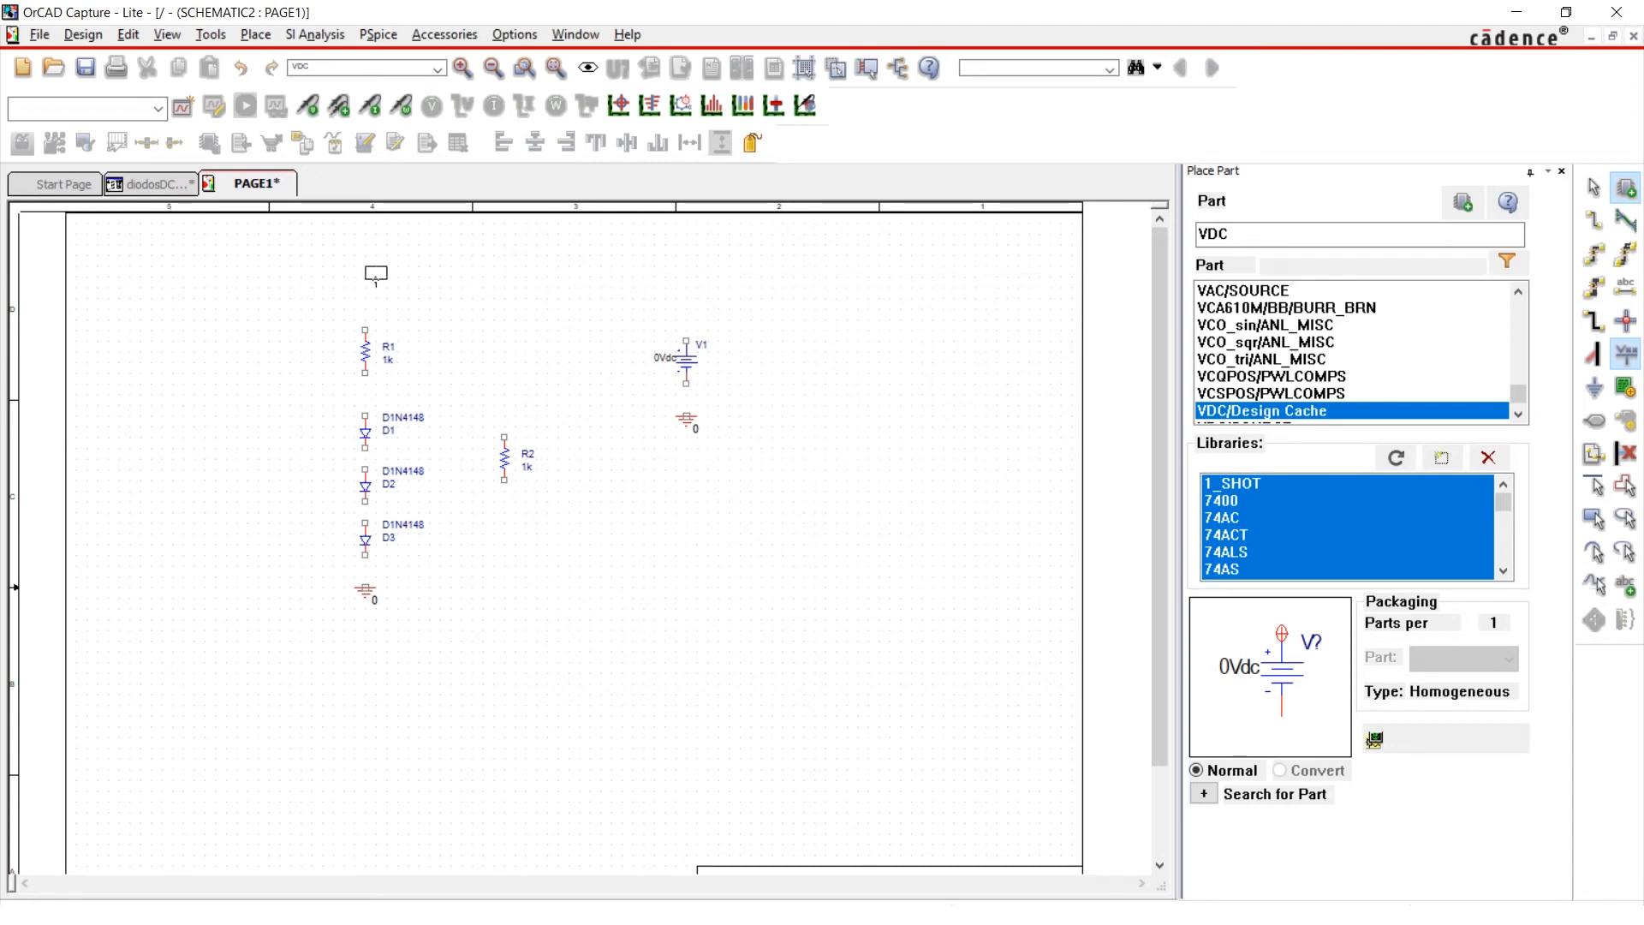
pyautogui.press('Escape')
pyautogui.click(365, 277)
pyautogui.press('Escape')
pyautogui.click(686, 299)
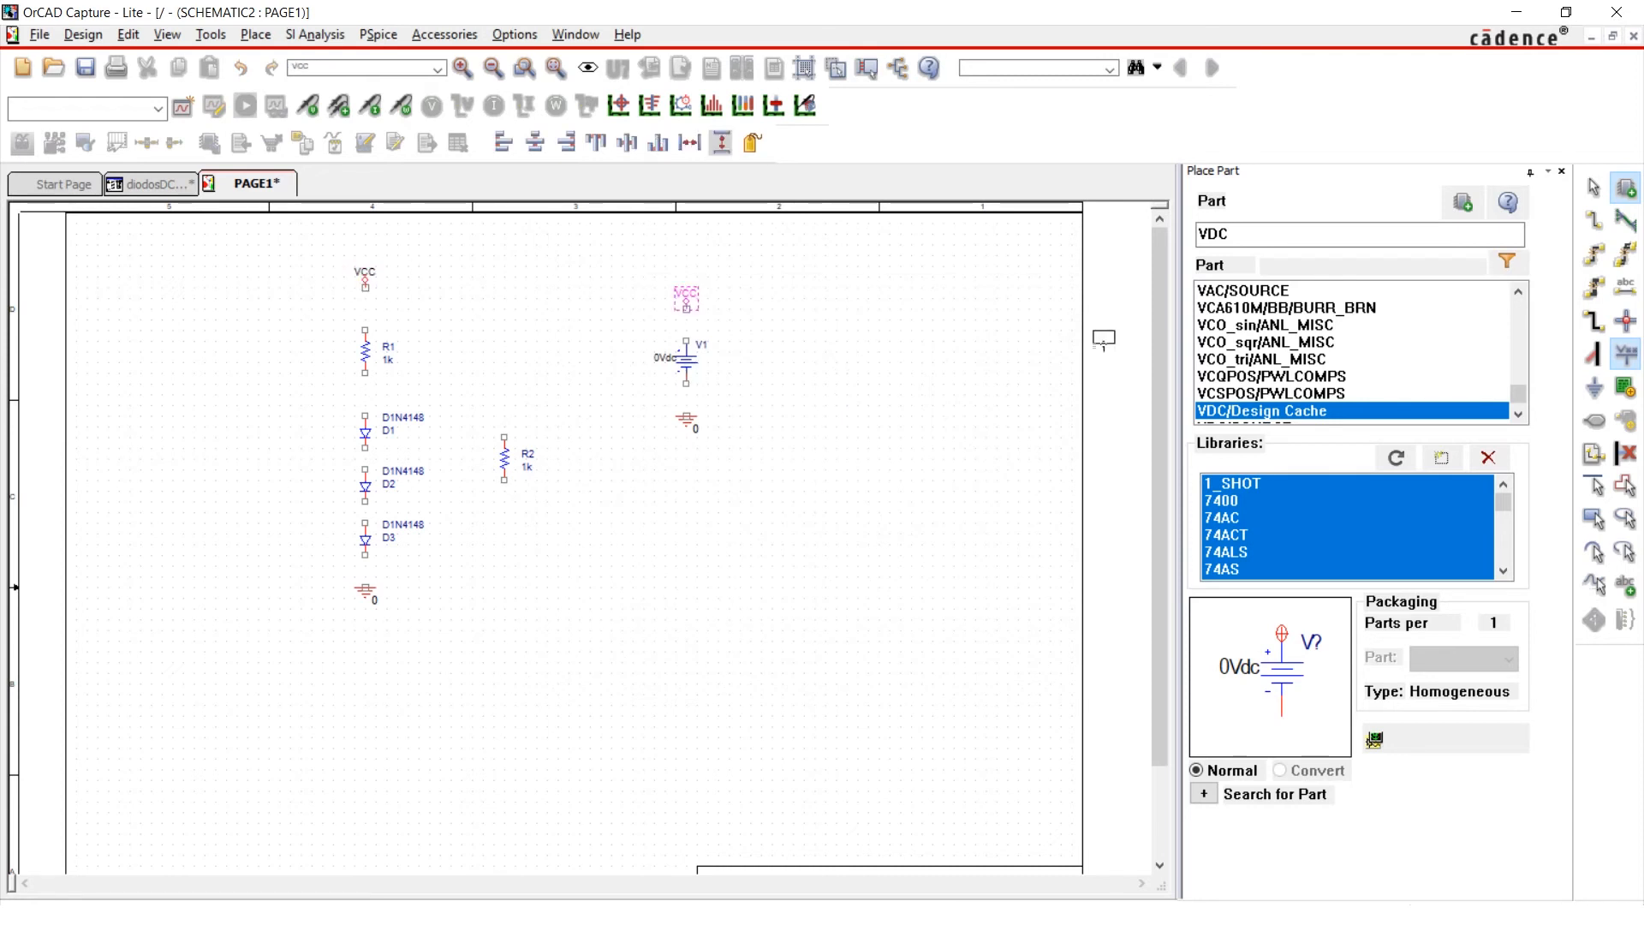
pyautogui.press('Escape')
pyautogui.click(1563, 172)
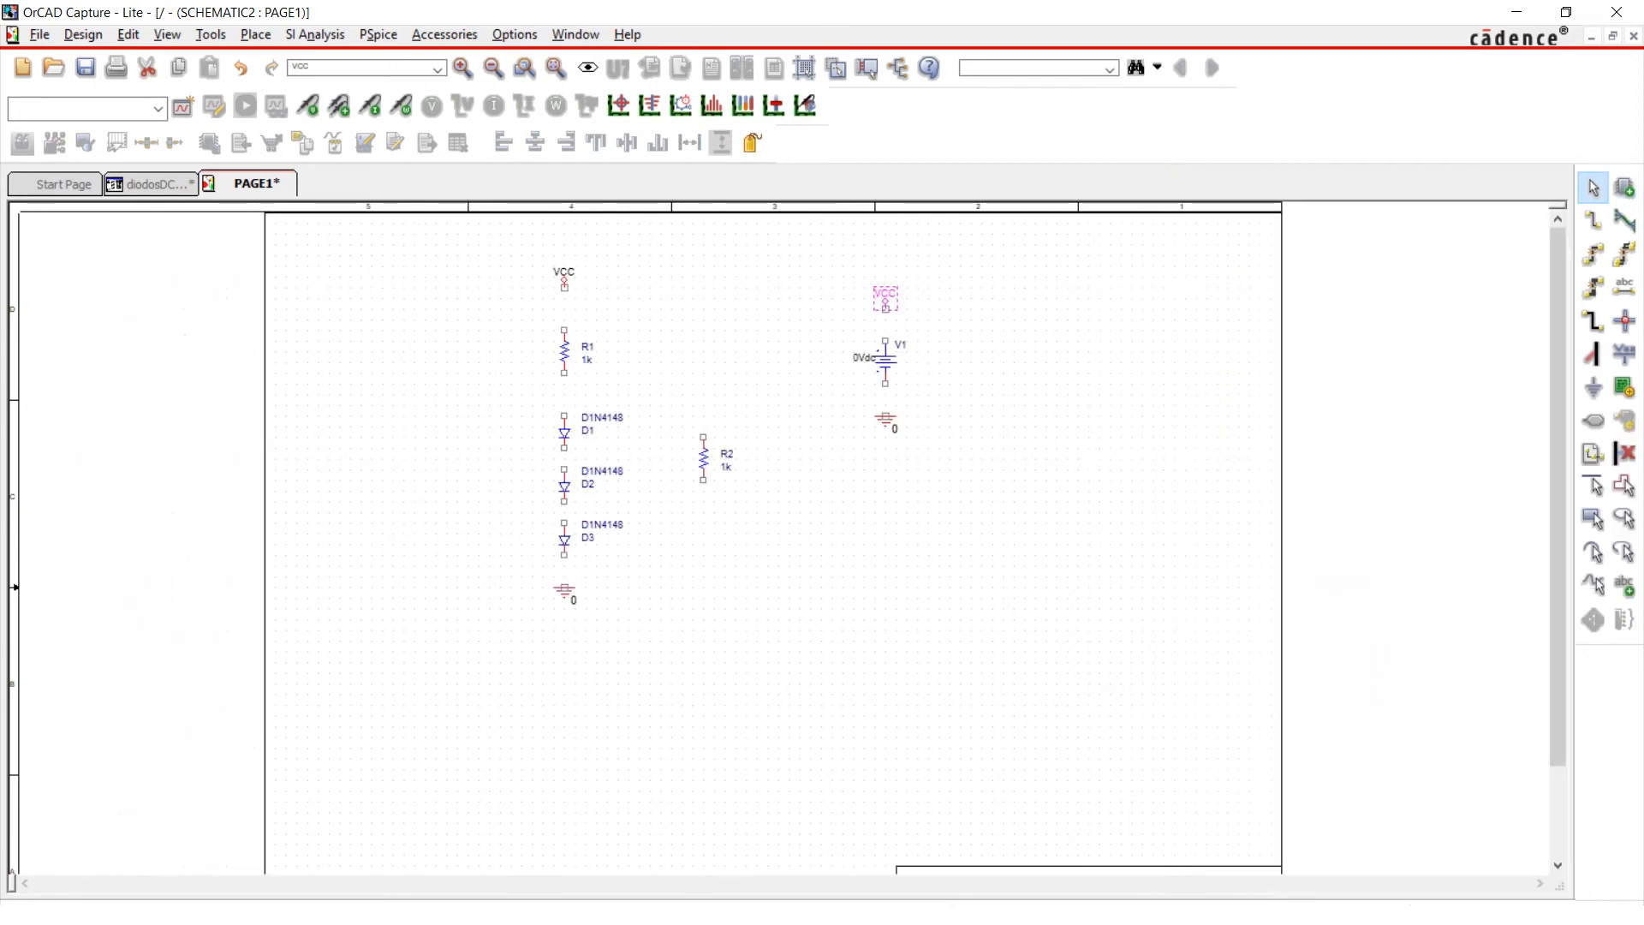
# Wire the V1 source between its VCC symbol and the ground below it
pyautogui.click(916, 473)
pyautogui.keyDown('ctrl'); pyautogui.scroll(1, 917, 473); pyautogui.keyUp('ctrl')
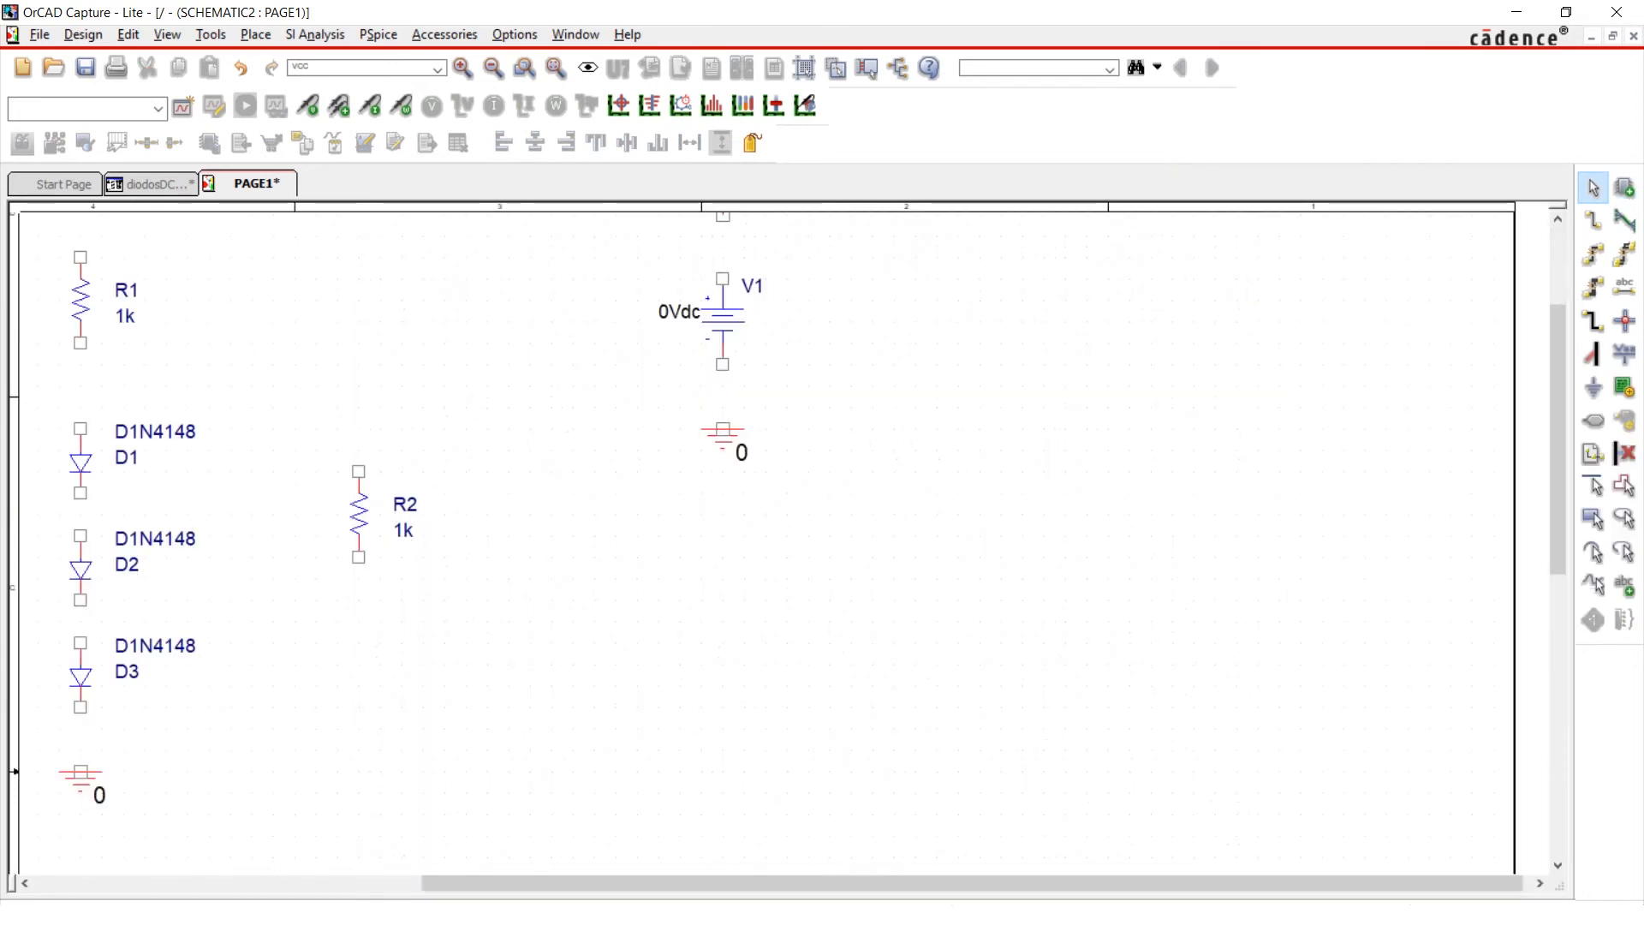
pyautogui.hscroll(-3, 770, 540)
pyautogui.scroll(3, 771, 539)
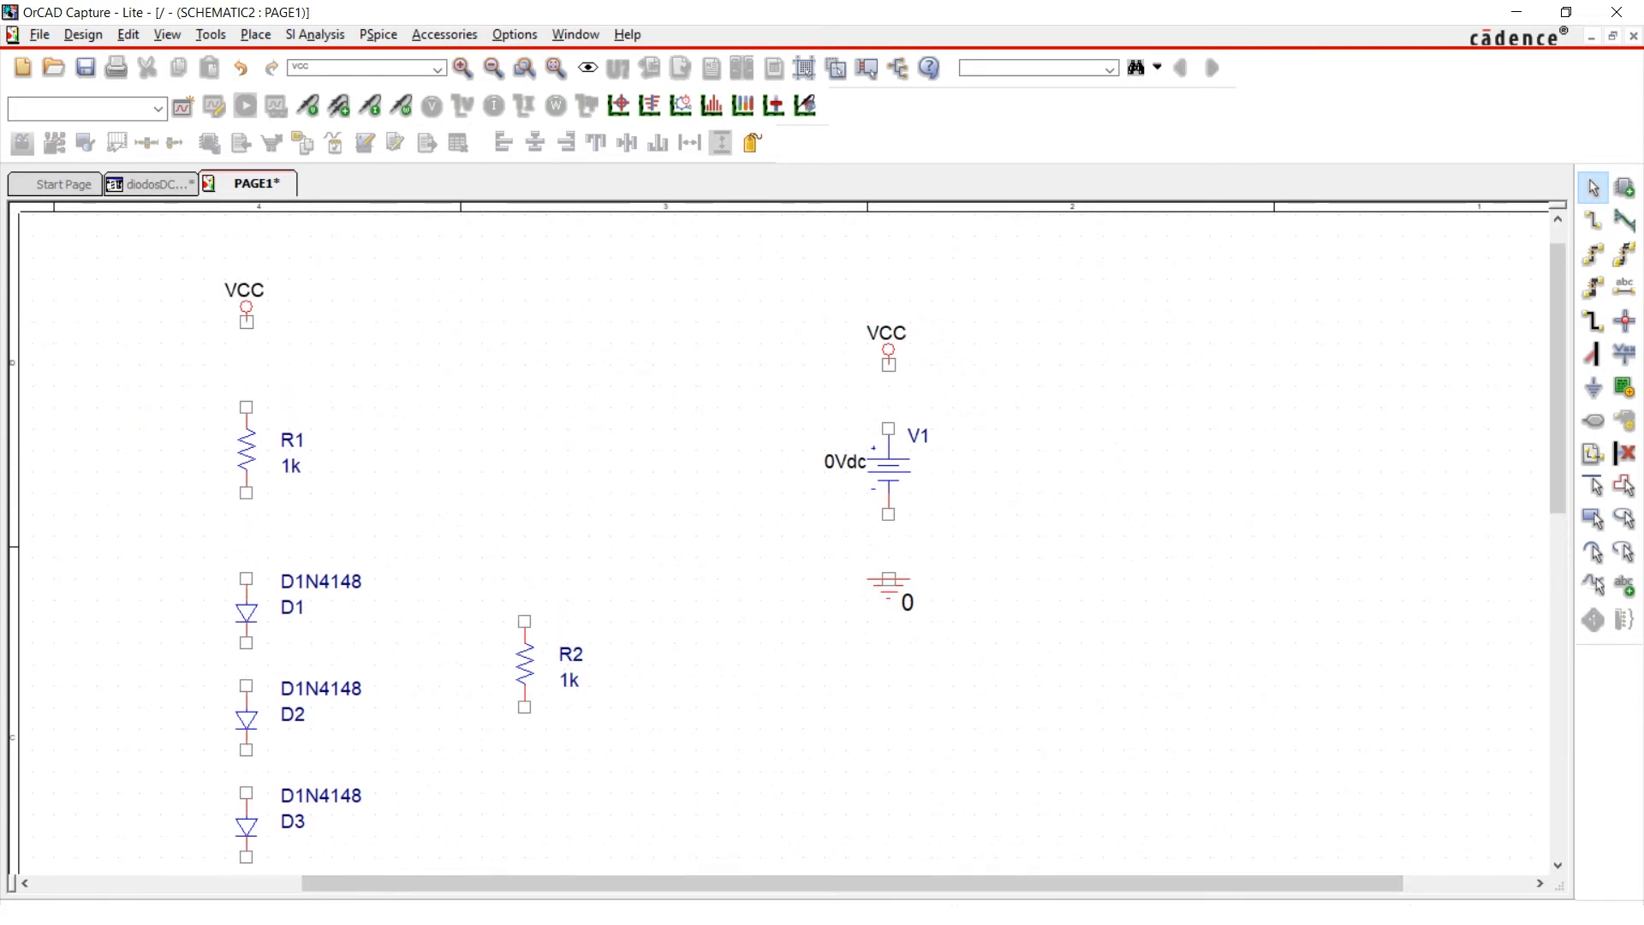
pyautogui.moveTo(160, 254); pyautogui.dragTo(334, 367)
pyautogui.moveTo(847, 297); pyautogui.dragTo(955, 387)
pyautogui.click(963, 387)
pyautogui.press('w')
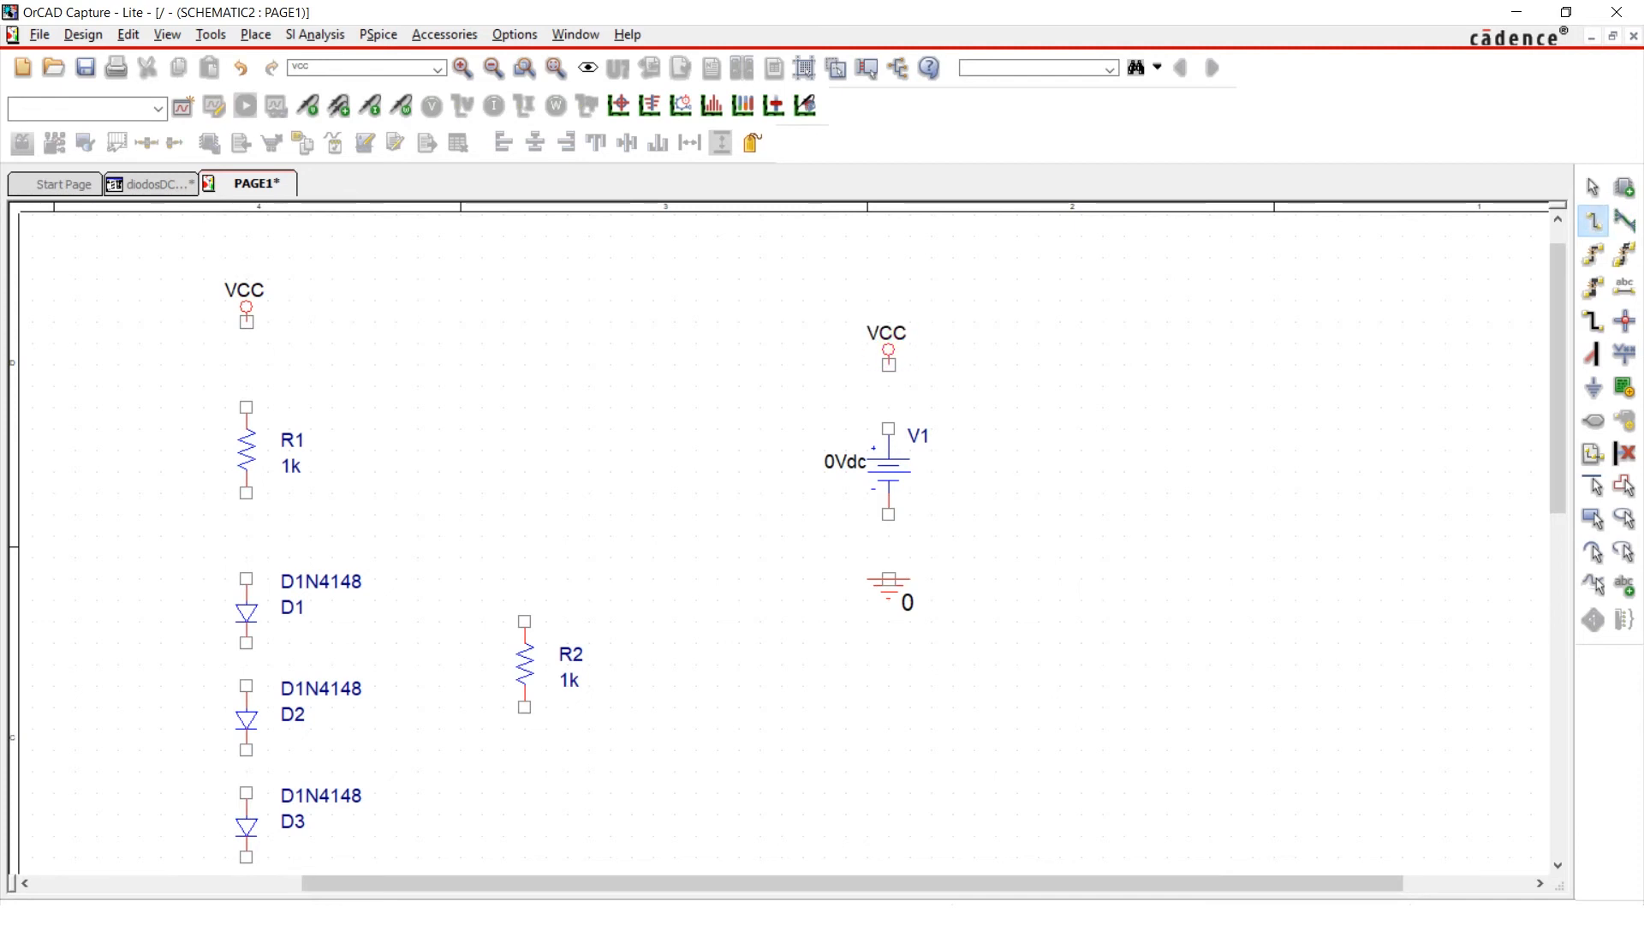
pyautogui.click(889, 365)
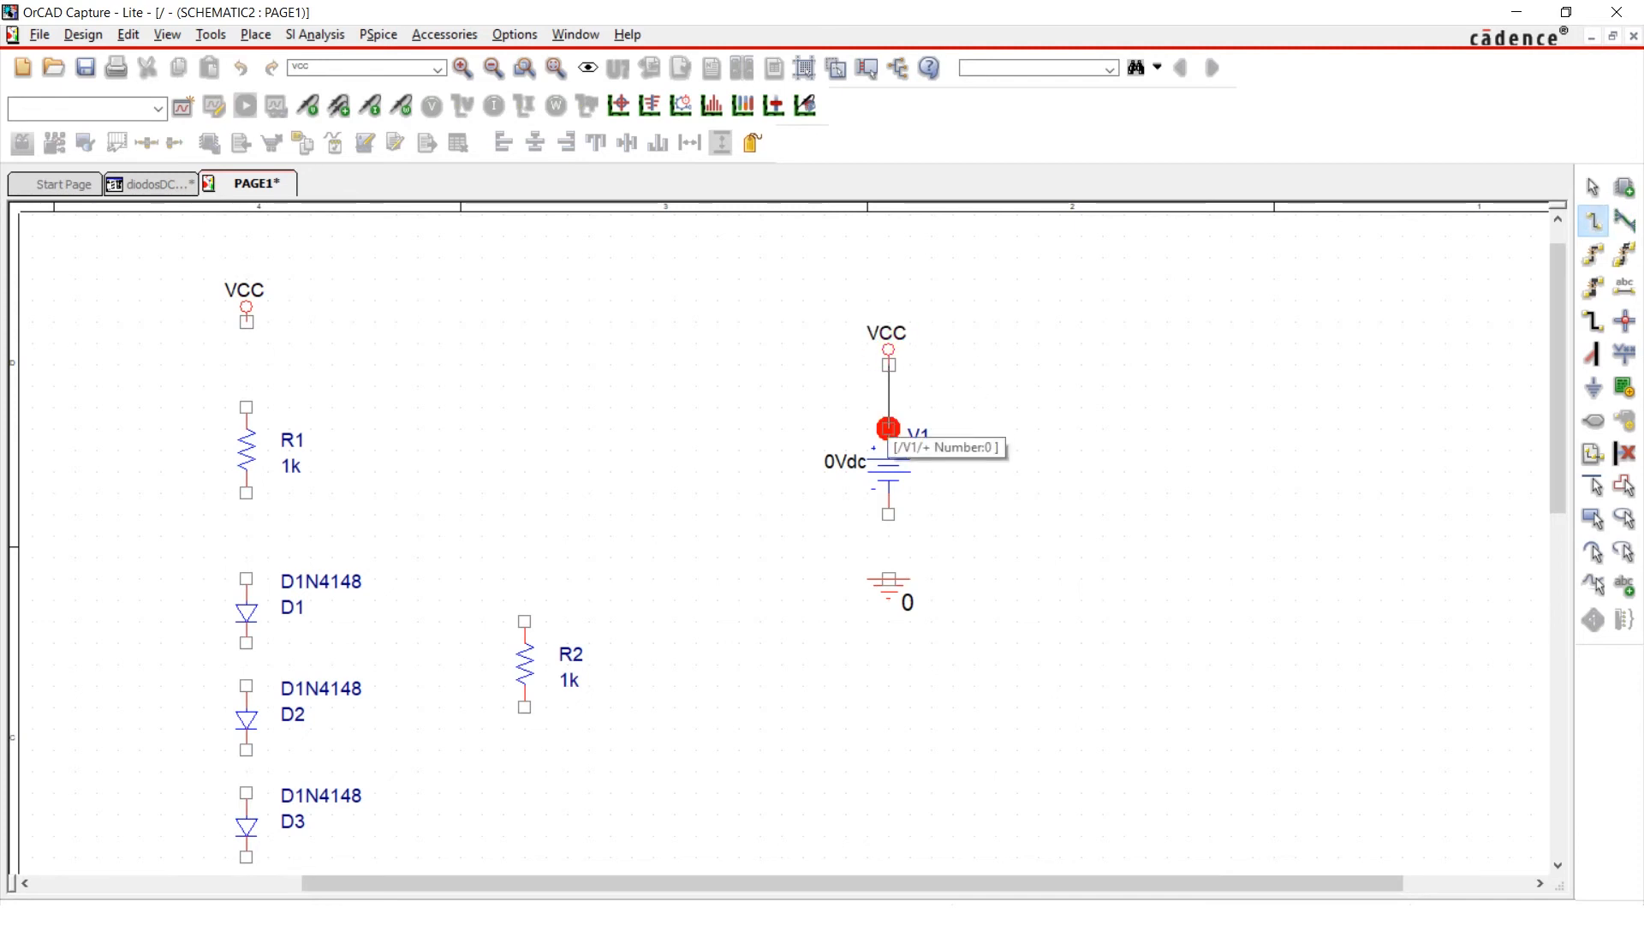
pyautogui.click(889, 428)
pyautogui.click(889, 514)
pyautogui.click(889, 579)
# Wire VCC to R1 and R1 to D1, and branch a wire from the R1–D1 connection to the upper end of R2
pyautogui.click(247, 321)
pyautogui.click(247, 408)
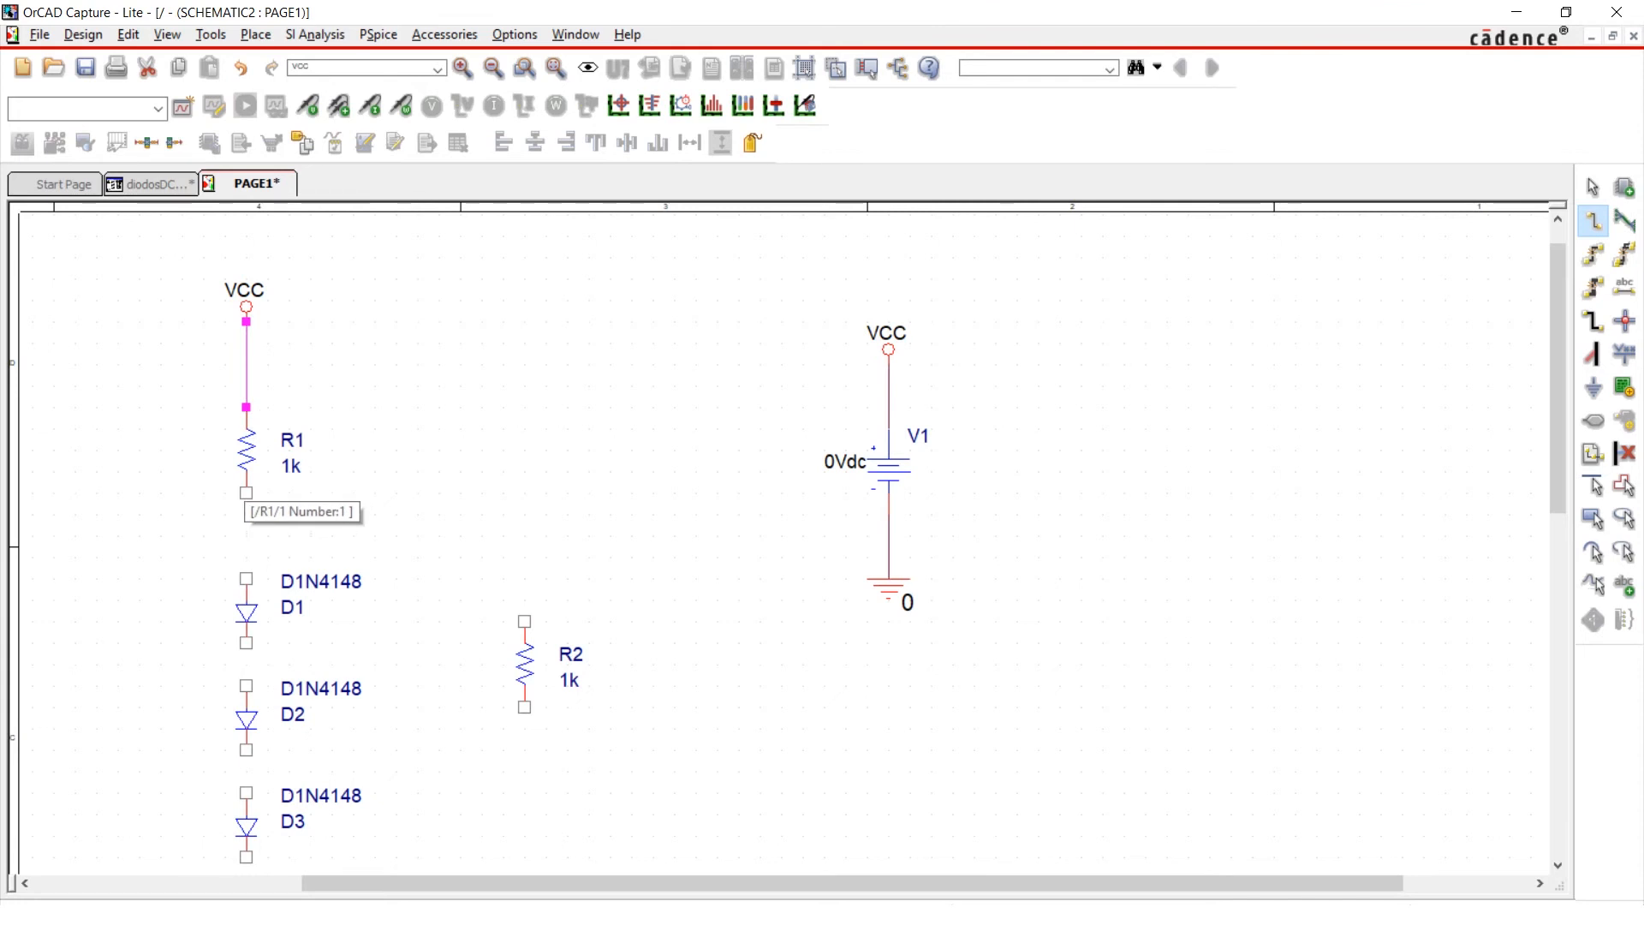
pyautogui.click(247, 494)
pyautogui.click(246, 579)
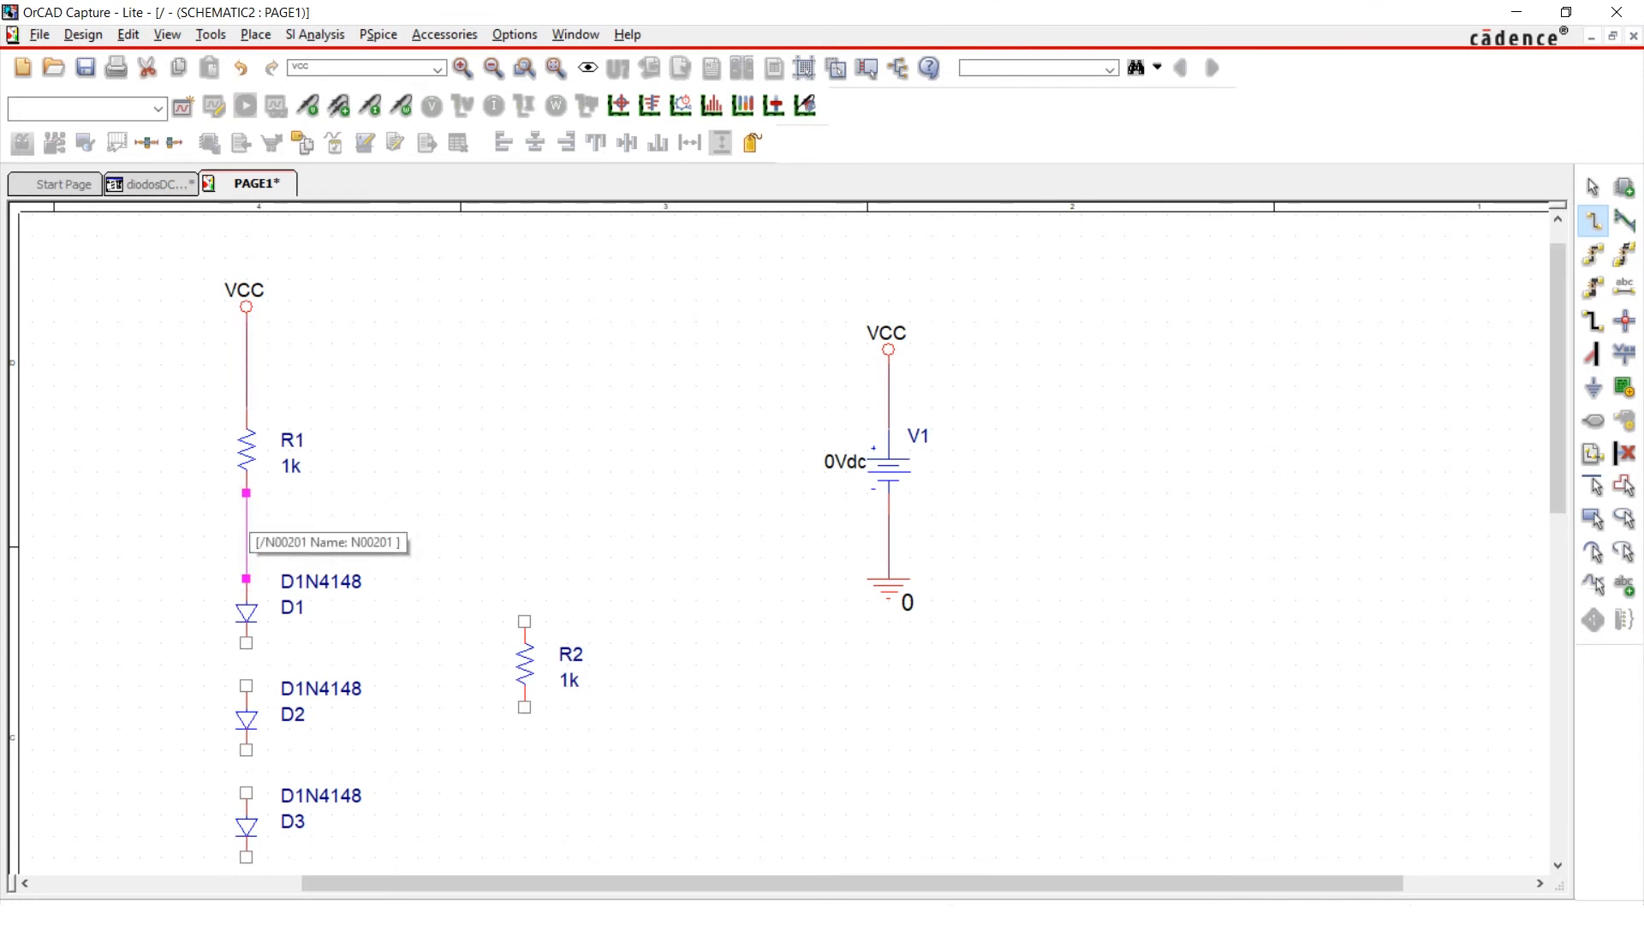
pyautogui.click(247, 536)
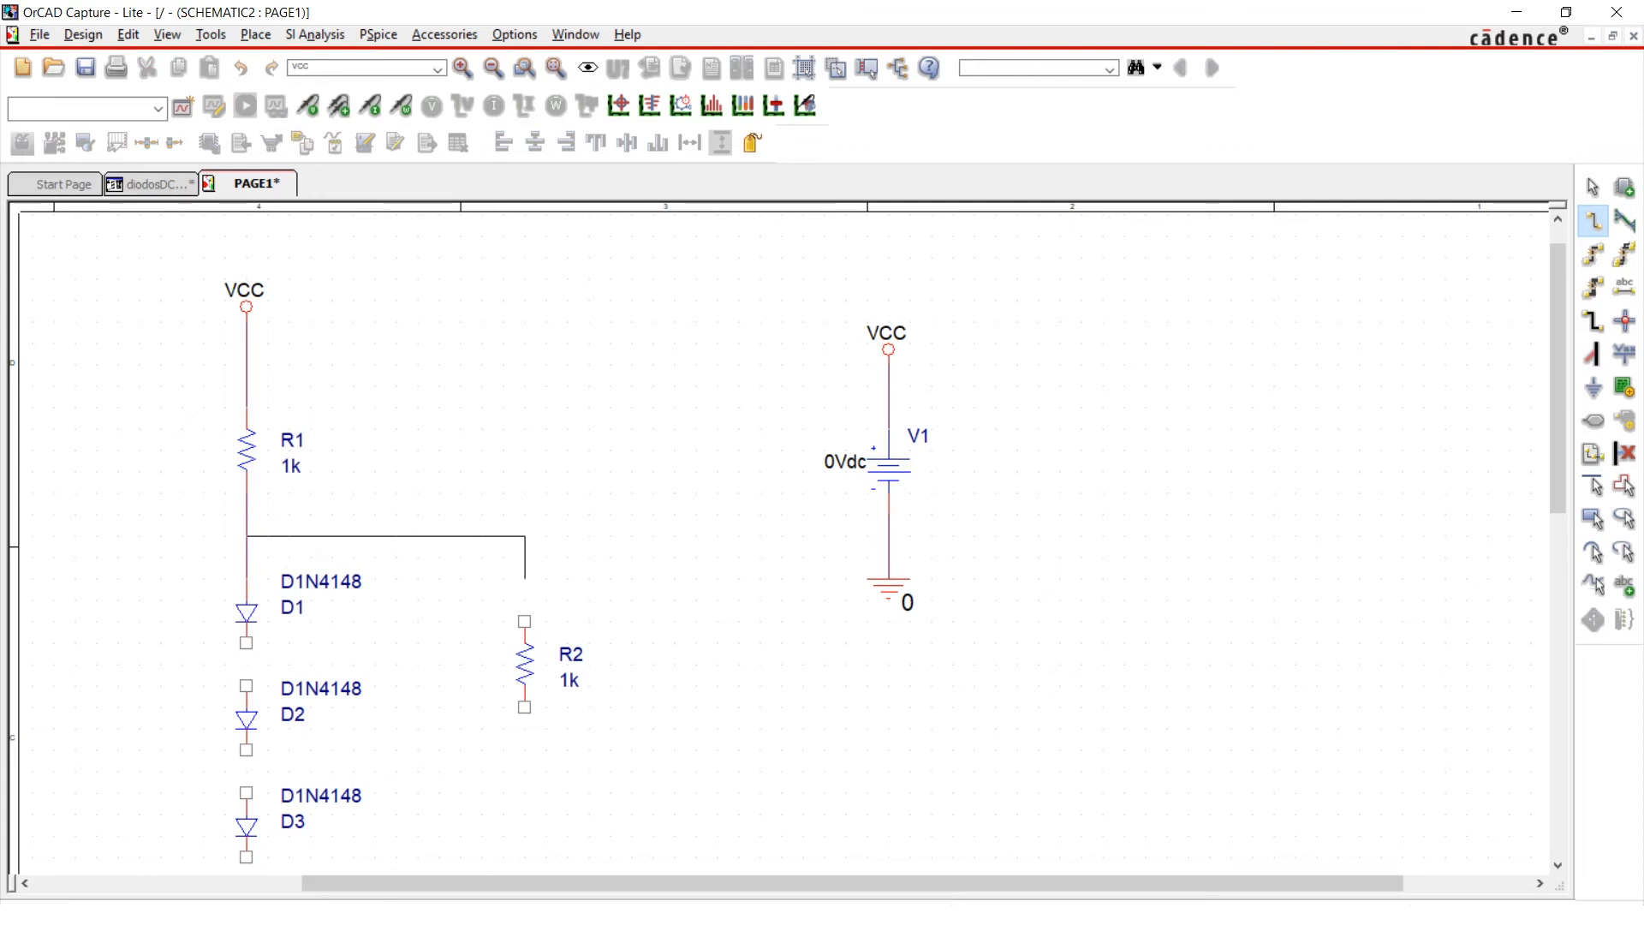
pyautogui.press('Escape')
pyautogui.click(524, 622)
# Wire D1, D2 and D3 in series and connect the lower end of D3 to ground
pyautogui.scroll(-4, 527, 622)
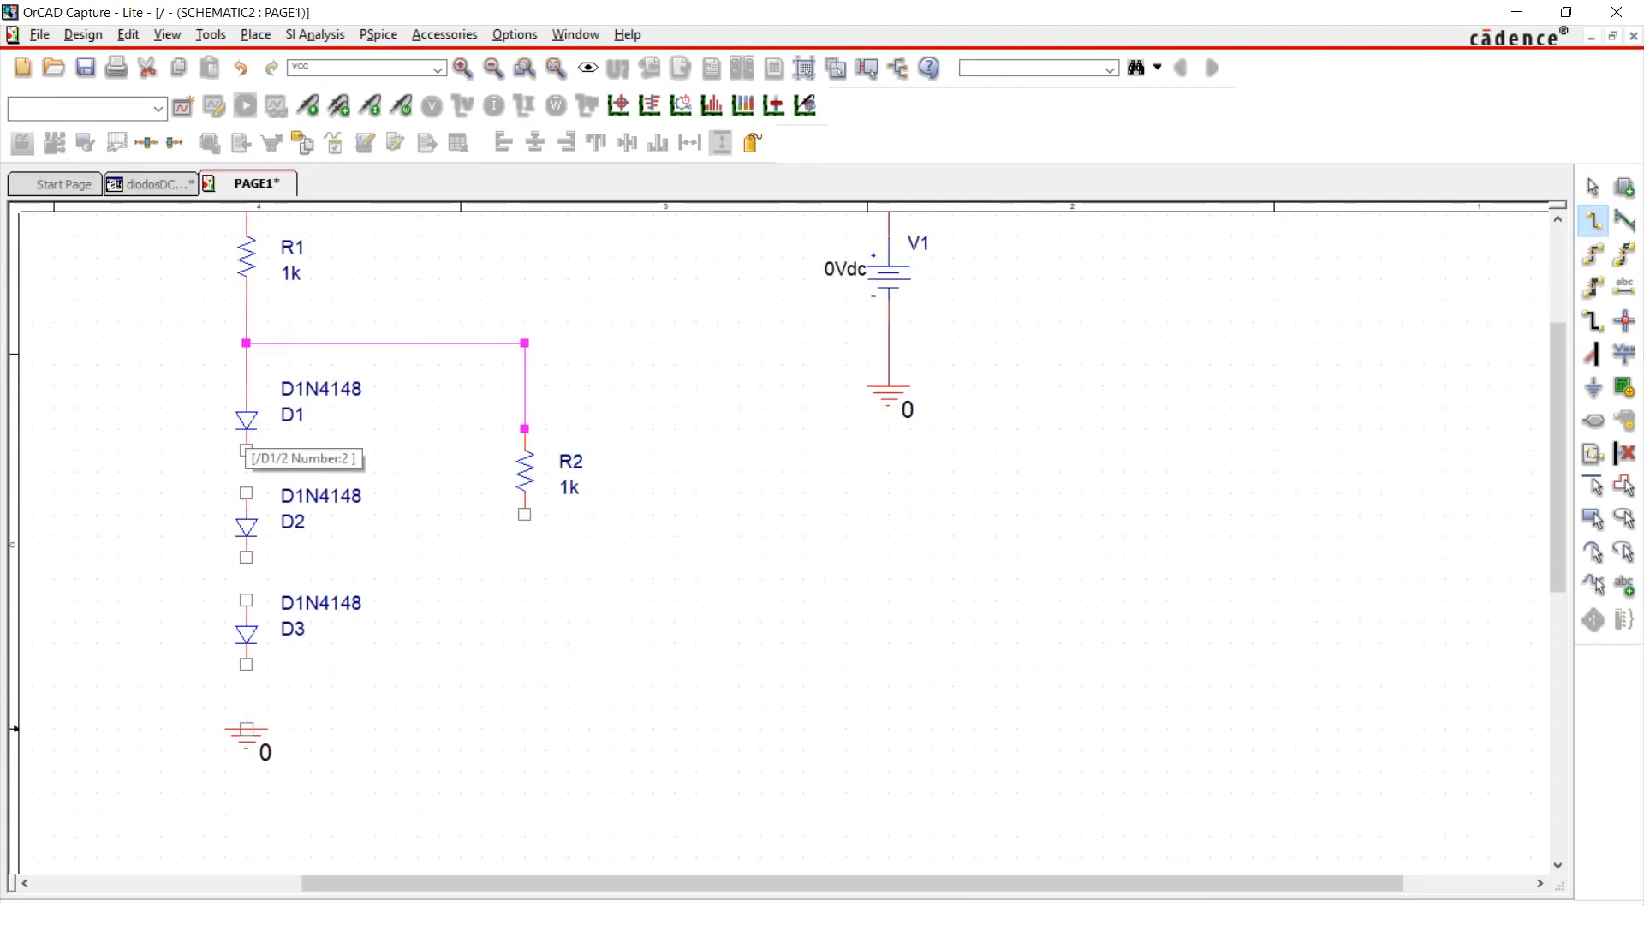
pyautogui.click(247, 451)
pyautogui.click(246, 493)
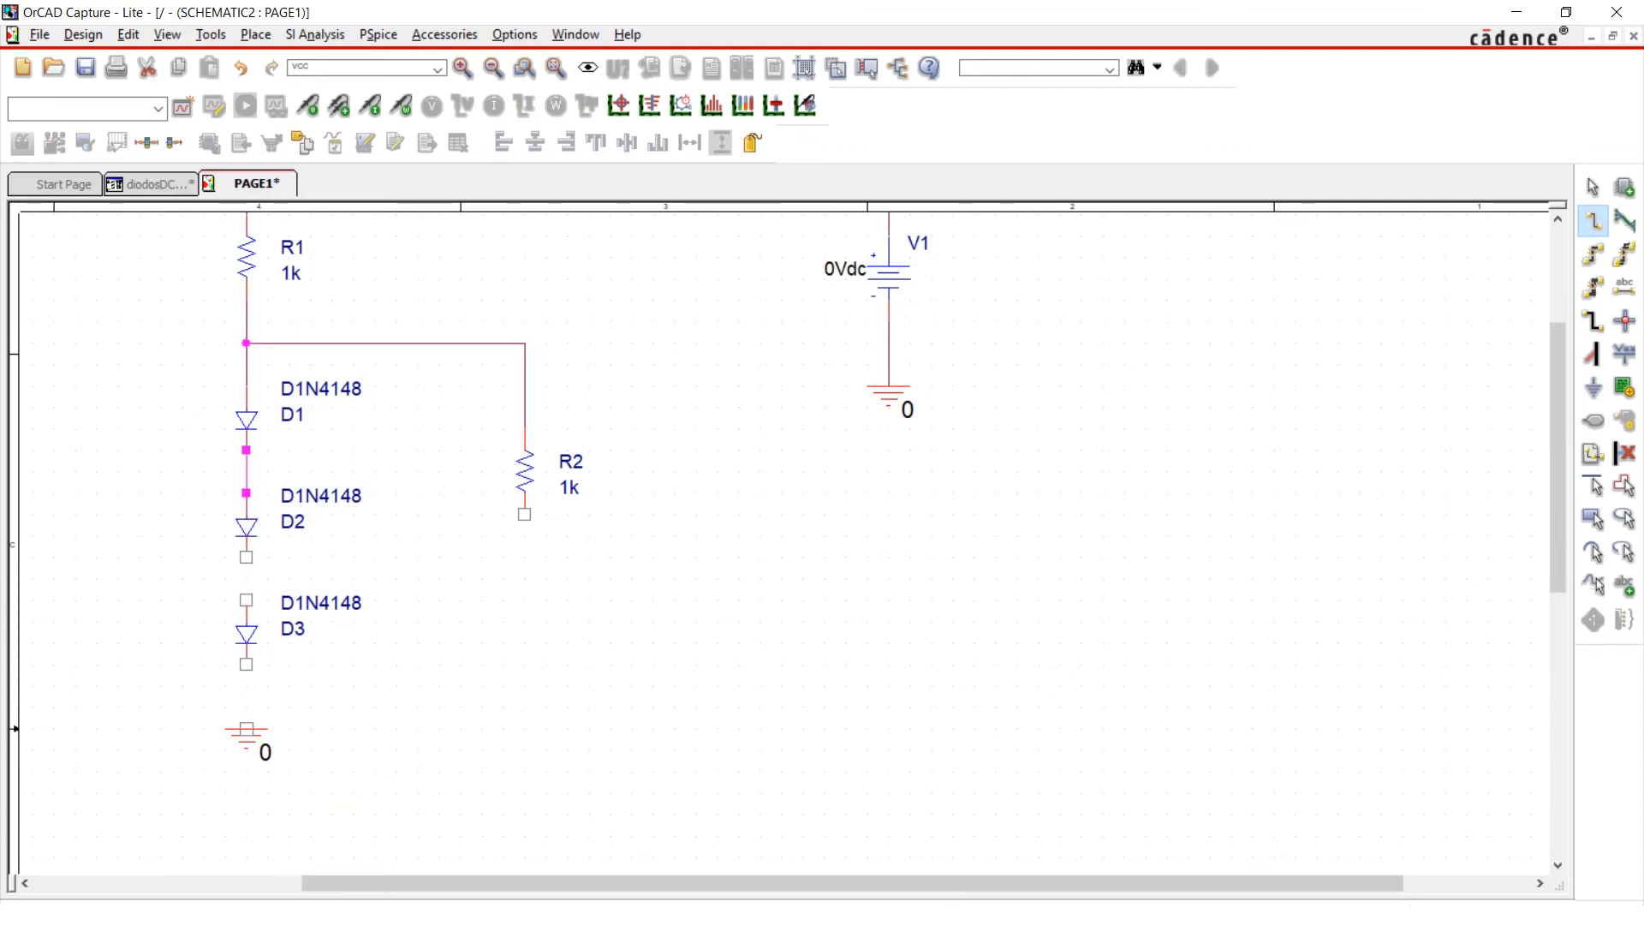
pyautogui.click(247, 557)
pyautogui.click(247, 600)
pyautogui.click(247, 664)
pyautogui.click(246, 728)
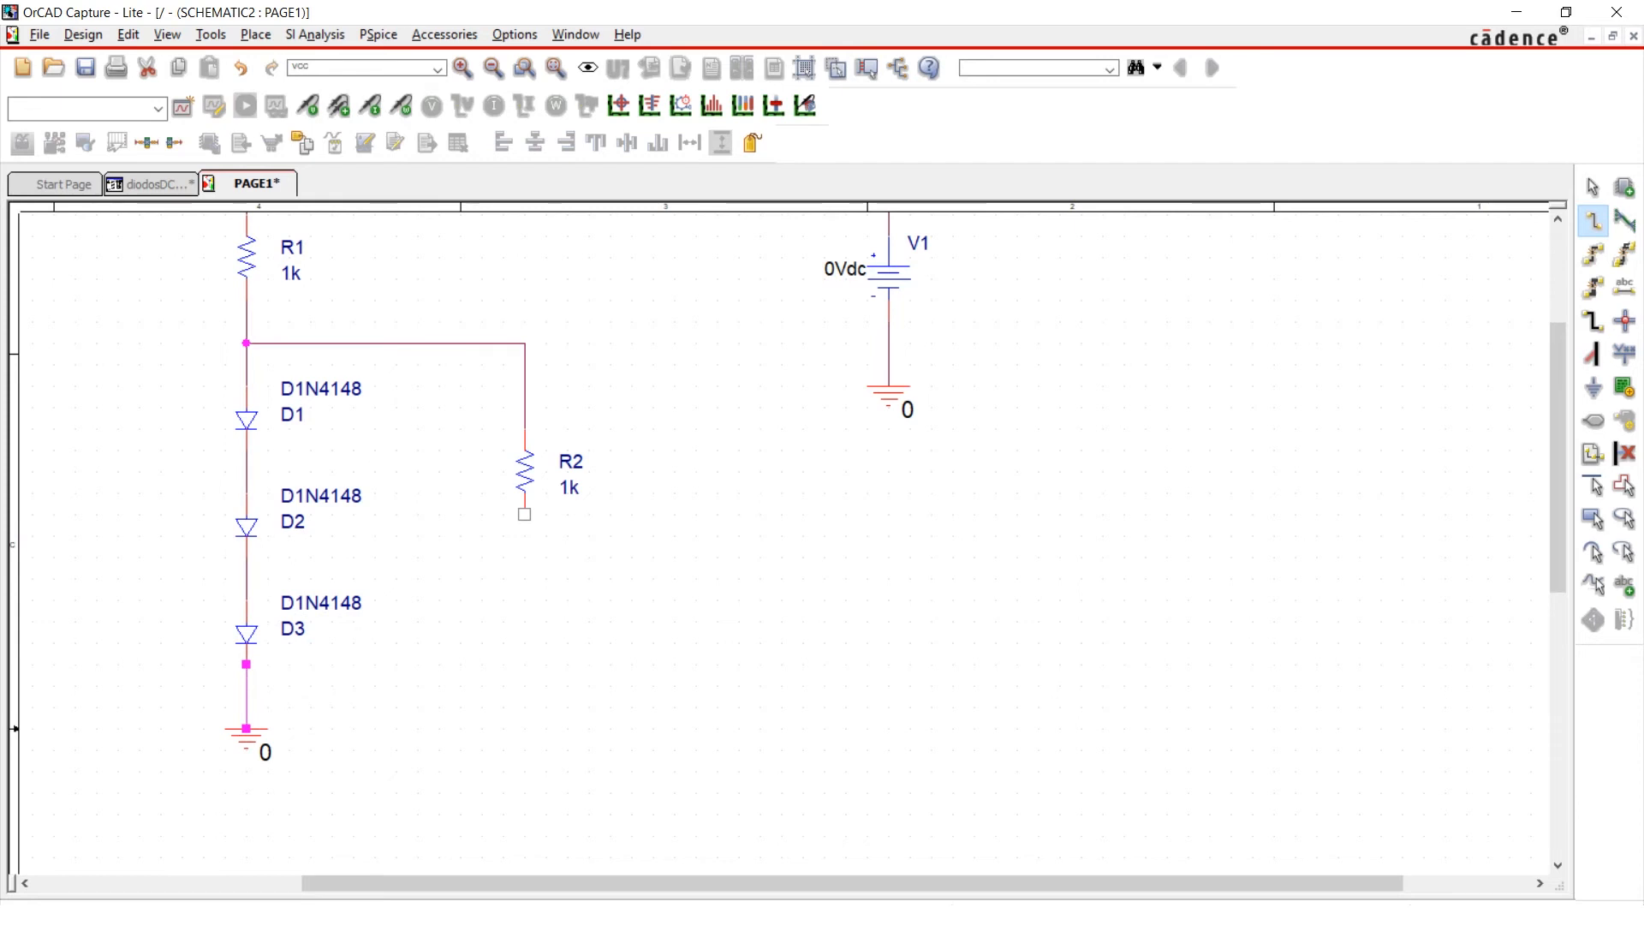
# Wire the lower end of R2 to the connection between D3 and ground
pyautogui.click(524, 514)
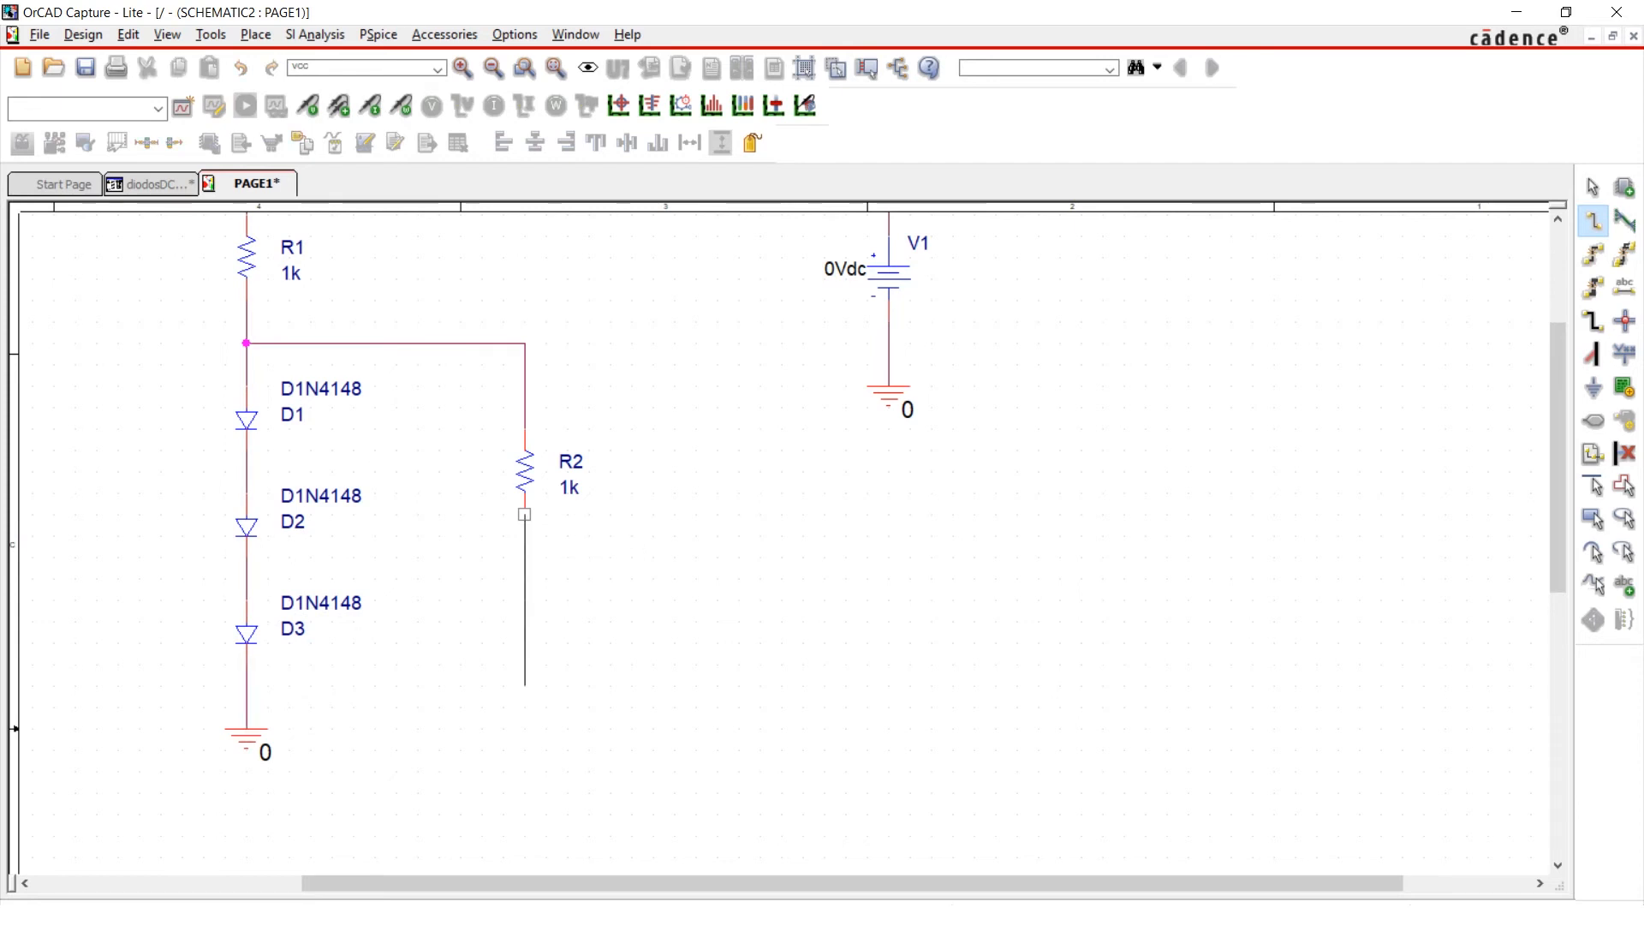
pyautogui.click(524, 685)
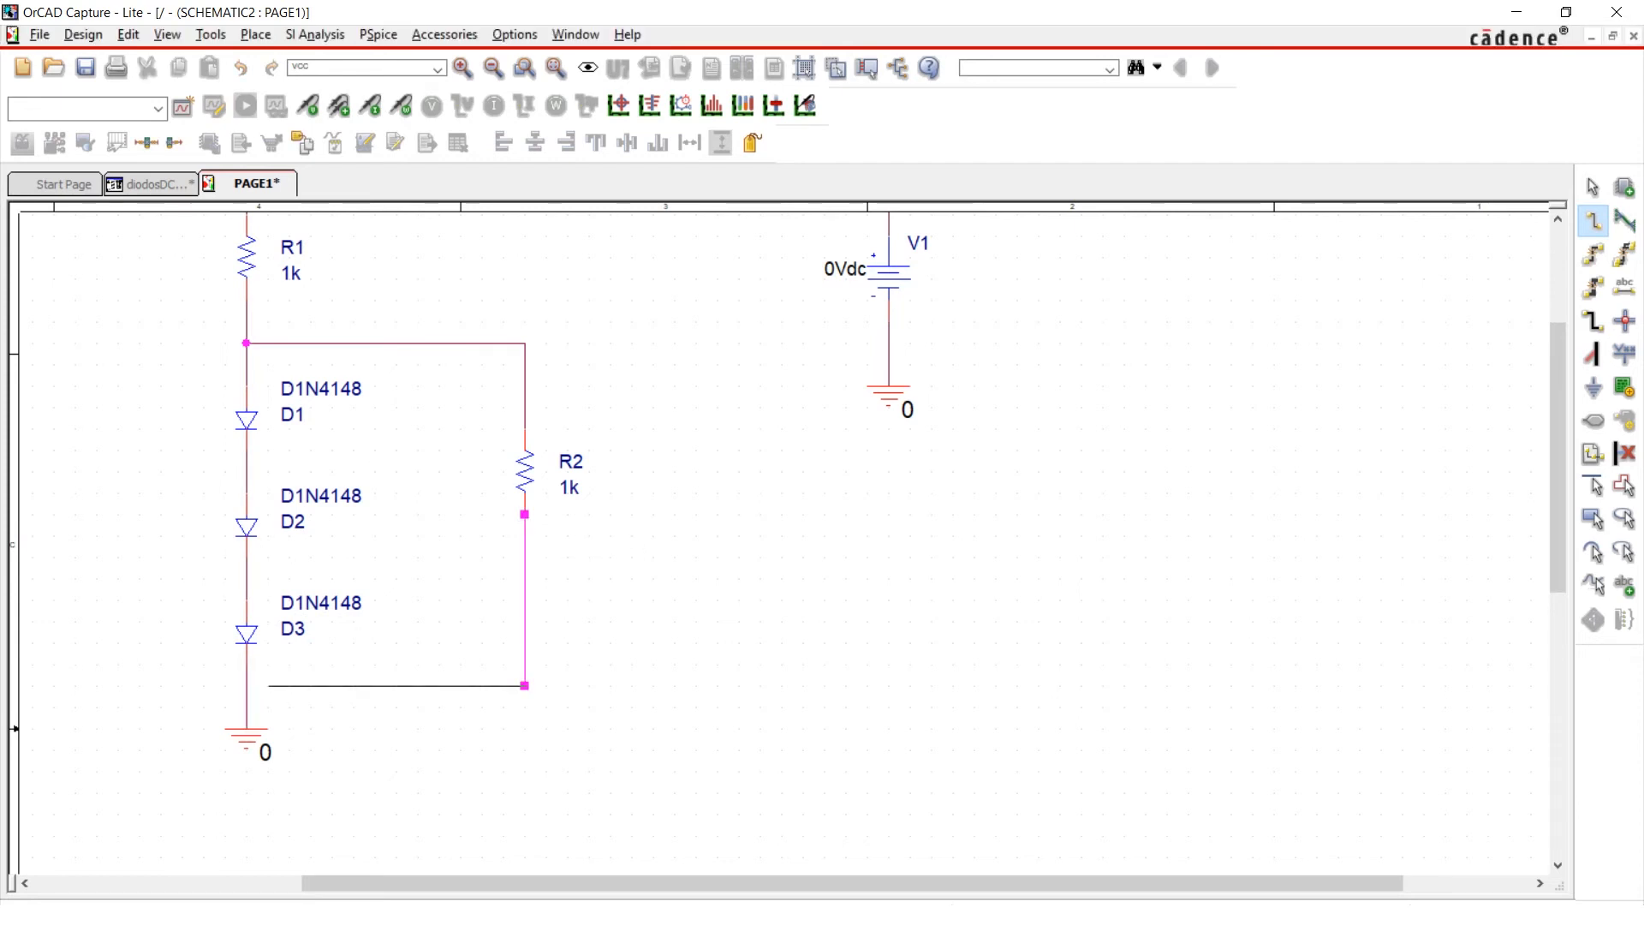
pyautogui.click(245, 686)
pyautogui.scroll(3, 783, 540)
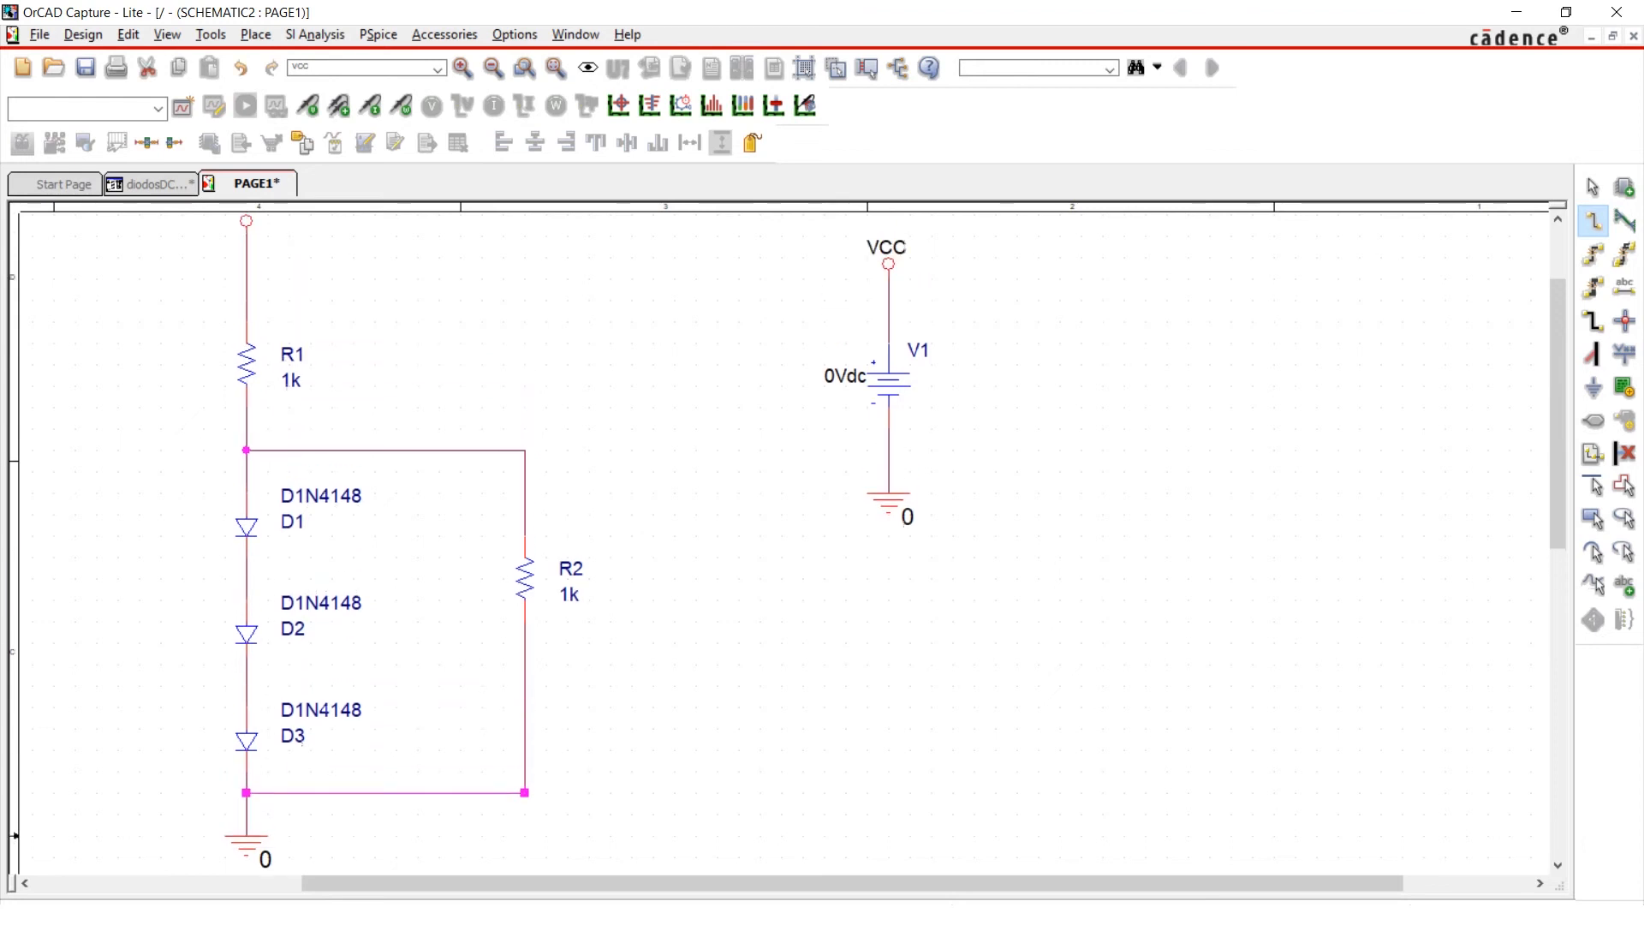
# Set the DC value of voltage source V1 to 5Vdc
pyautogui.scroll(-1, 784, 539)
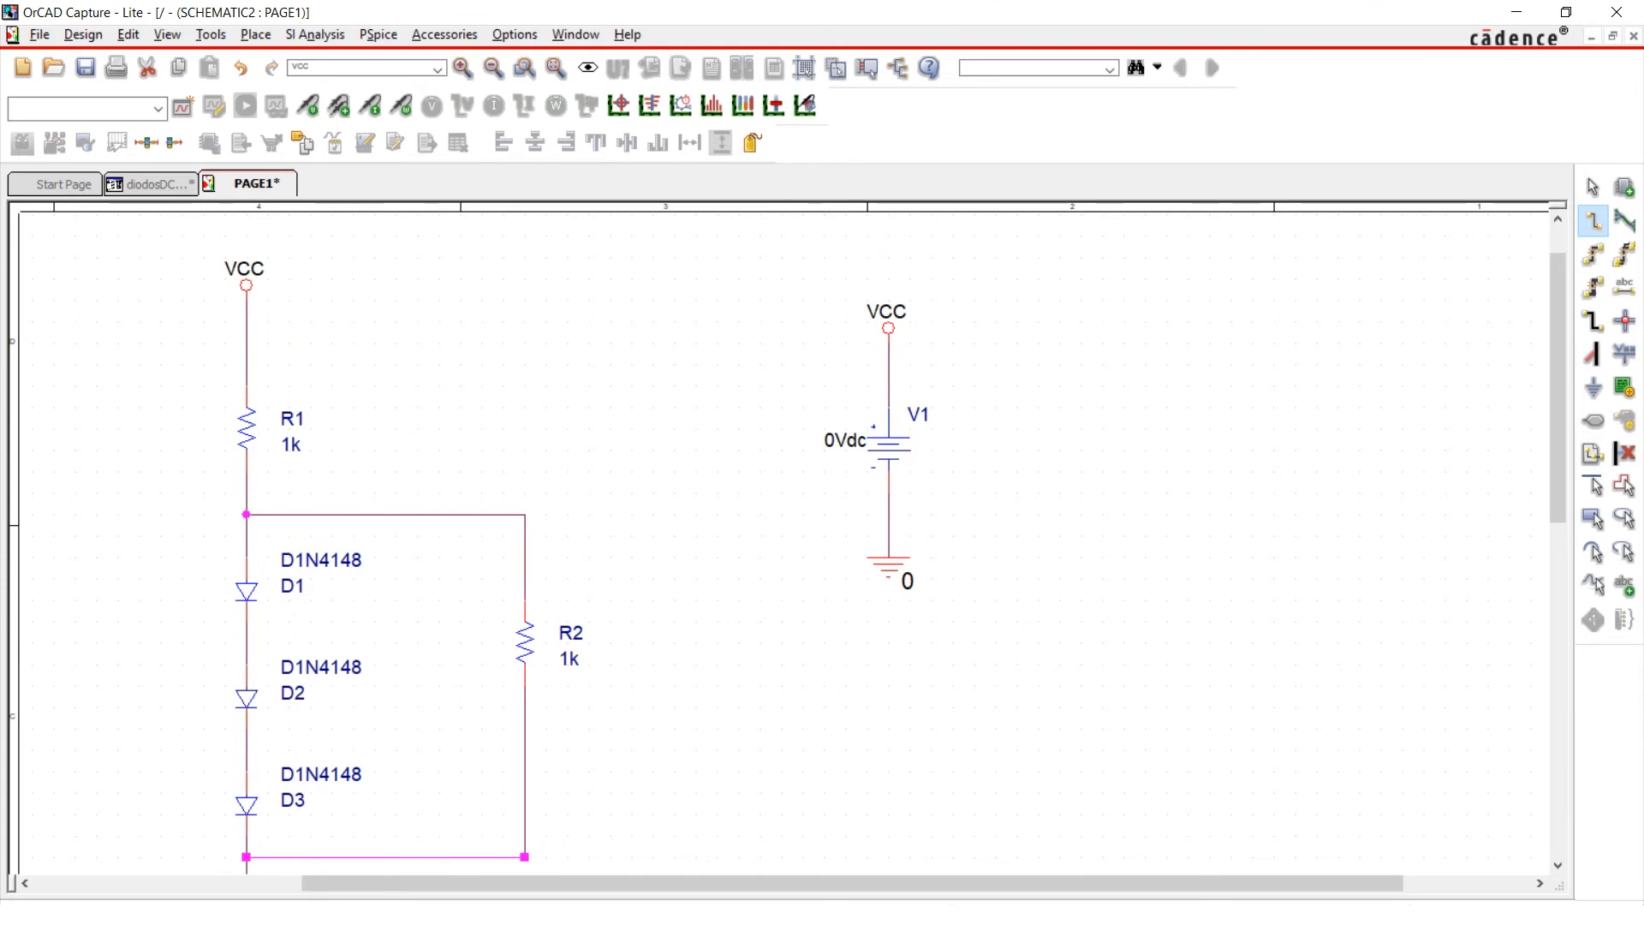
pyautogui.press('Escape')
pyautogui.doubleClick(846, 440)
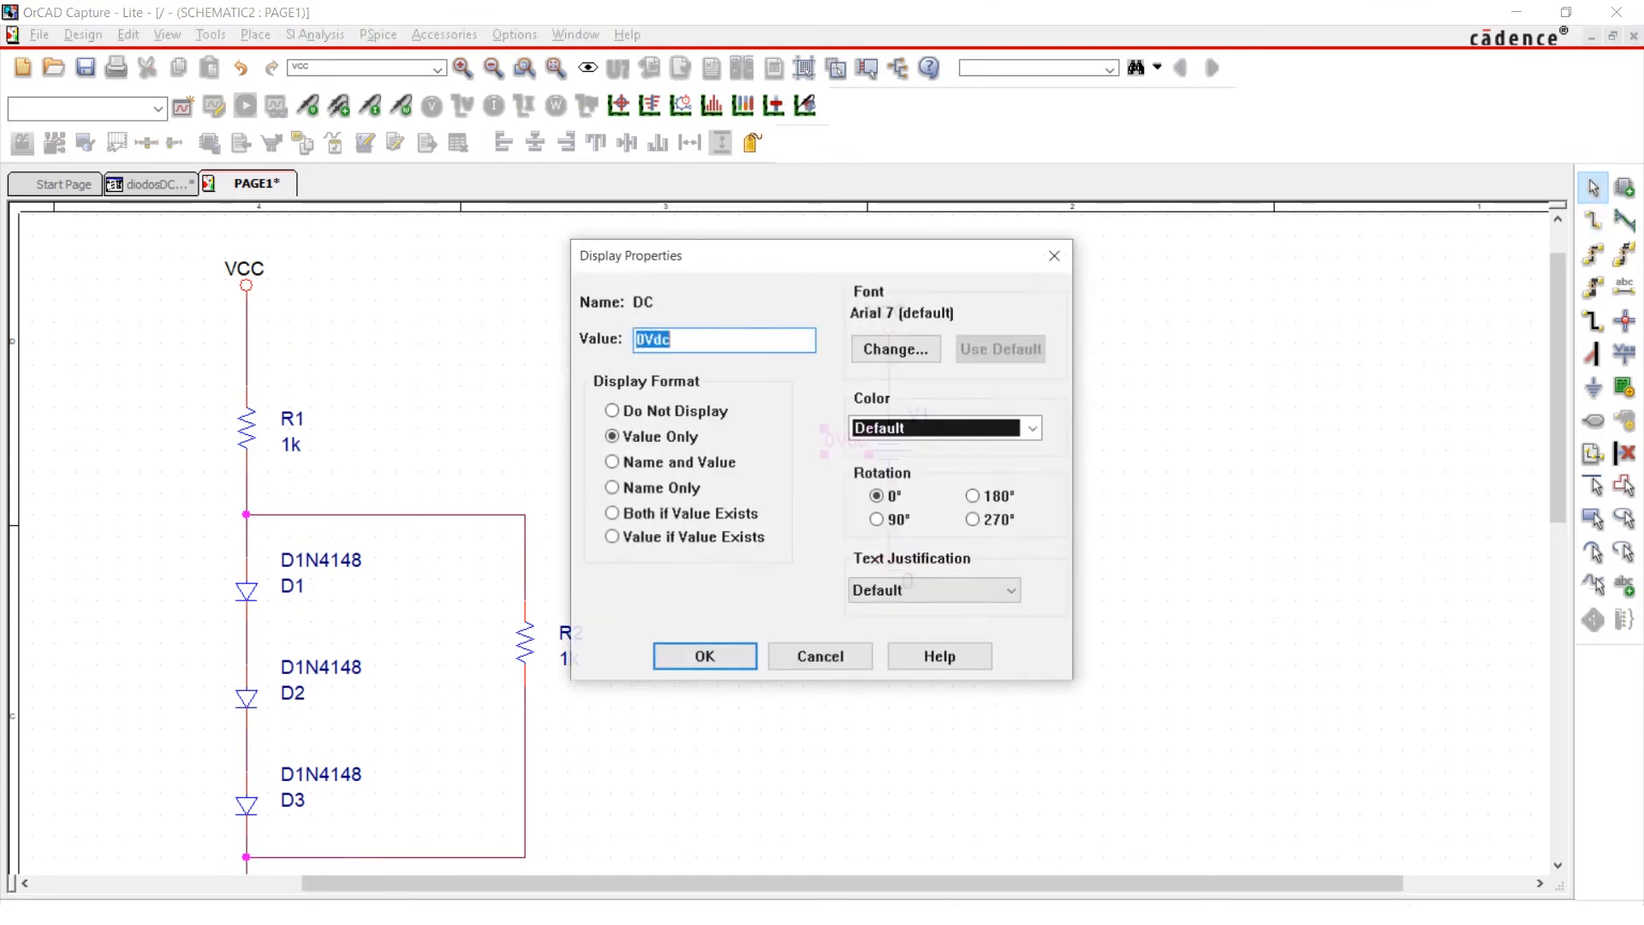
pyautogui.click(667, 339)
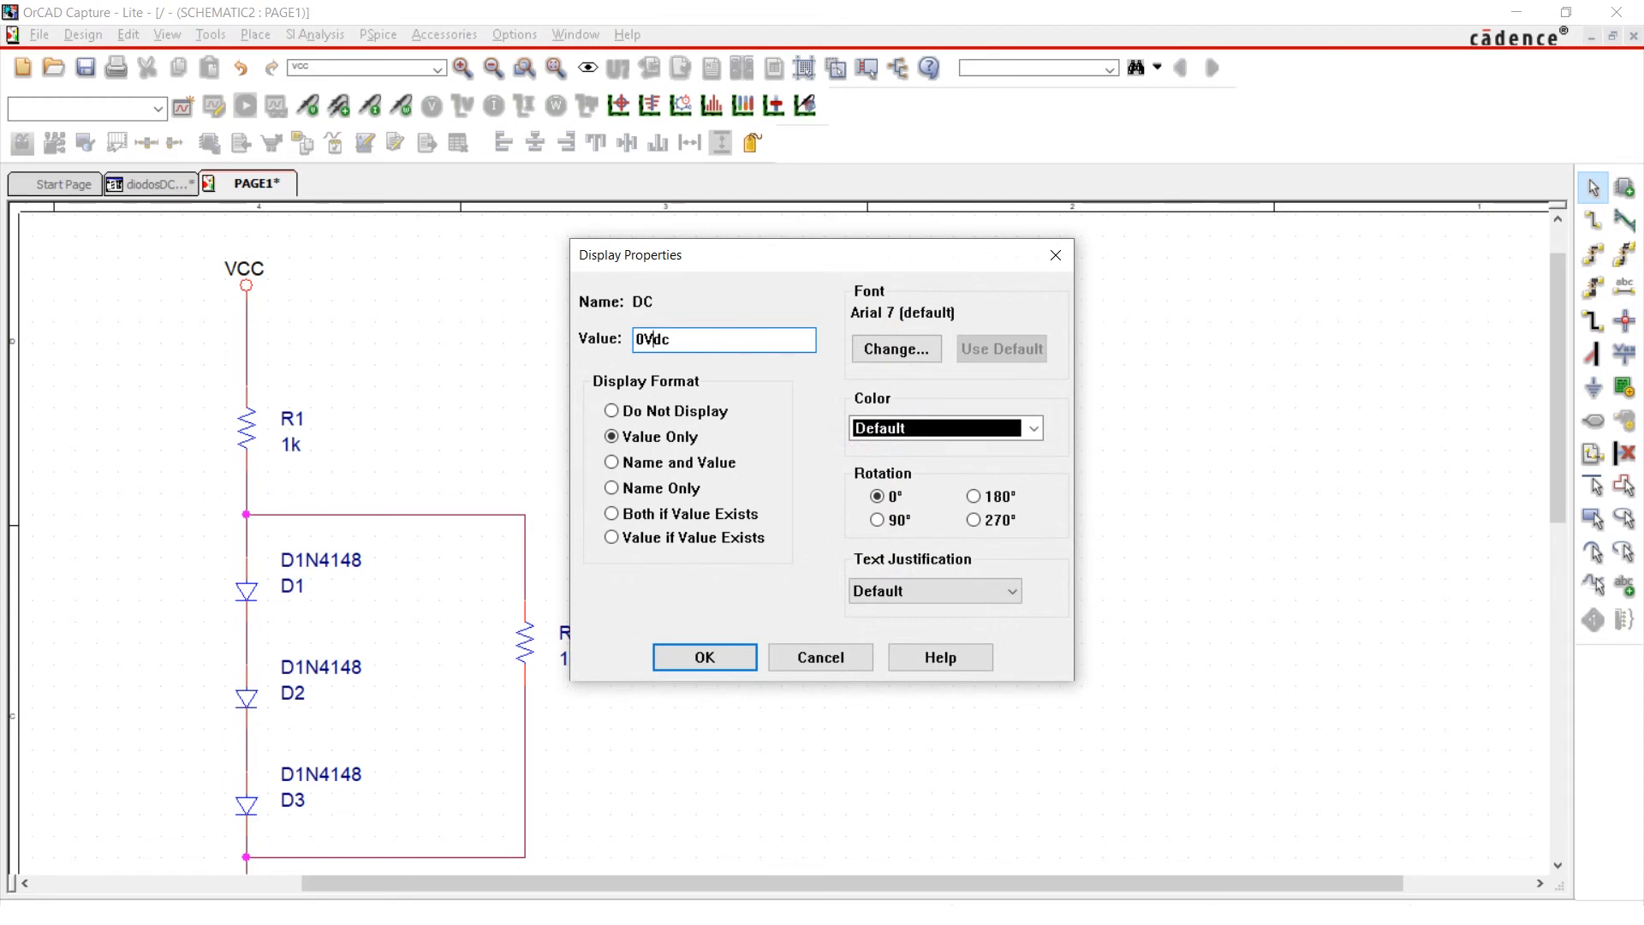
pyautogui.press('BackSpace')
pyautogui.write('5')
pyautogui.press('Return')
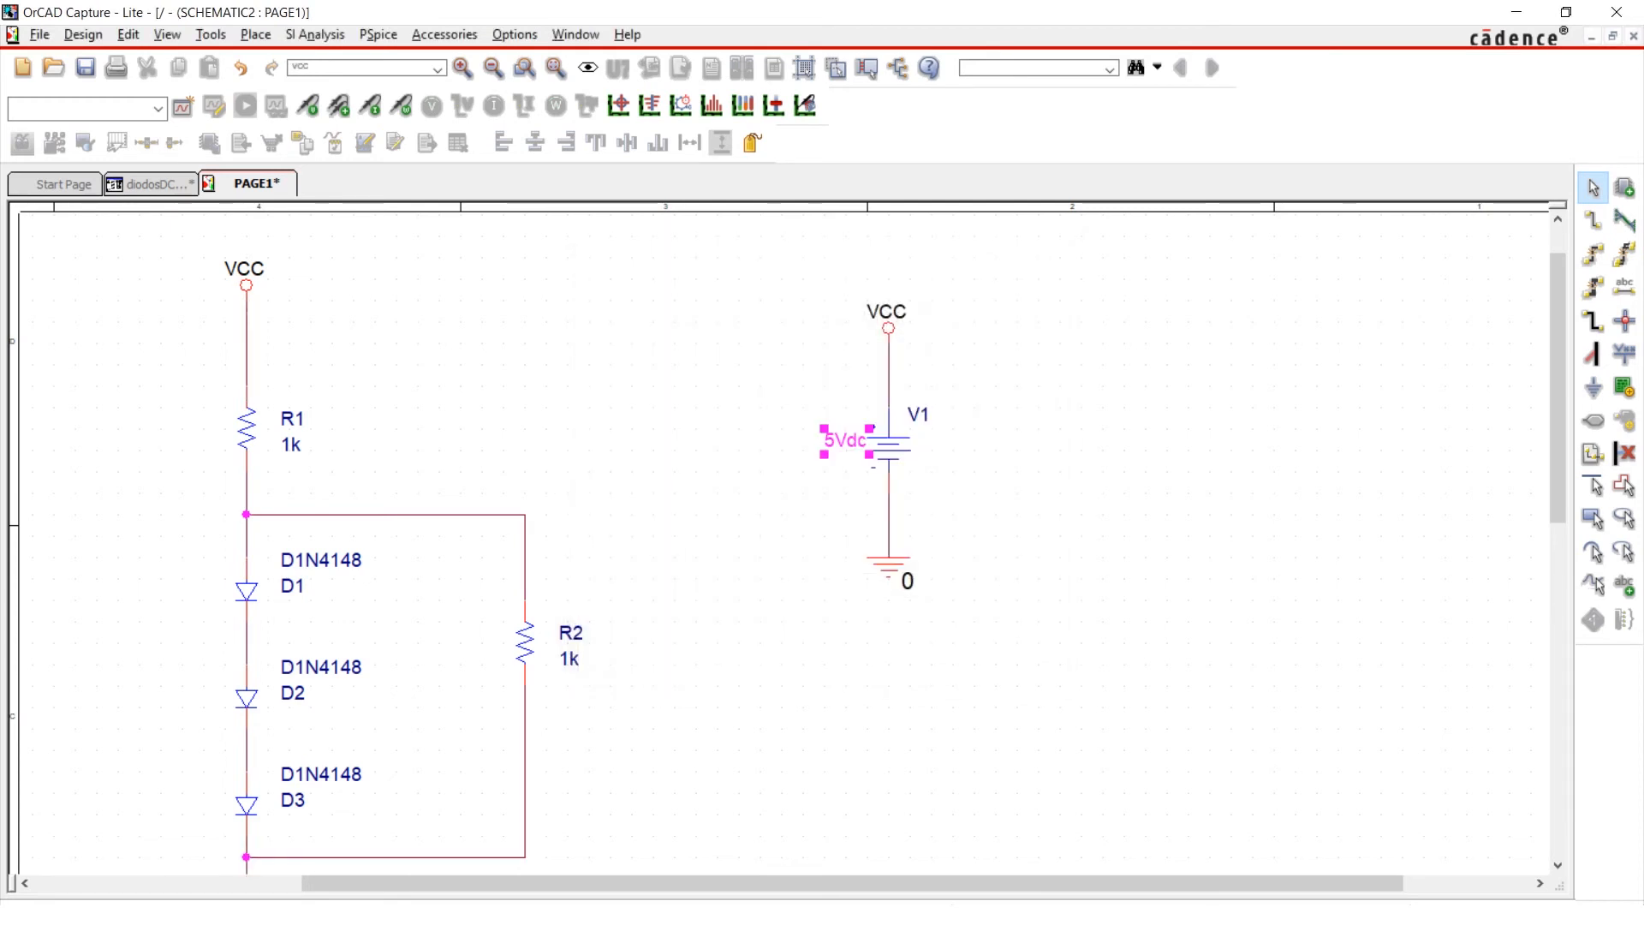
# Create a new simulation profile named simulaDC2 for SCHEMATIC2
pyautogui.scroll(-1, 784, 544)
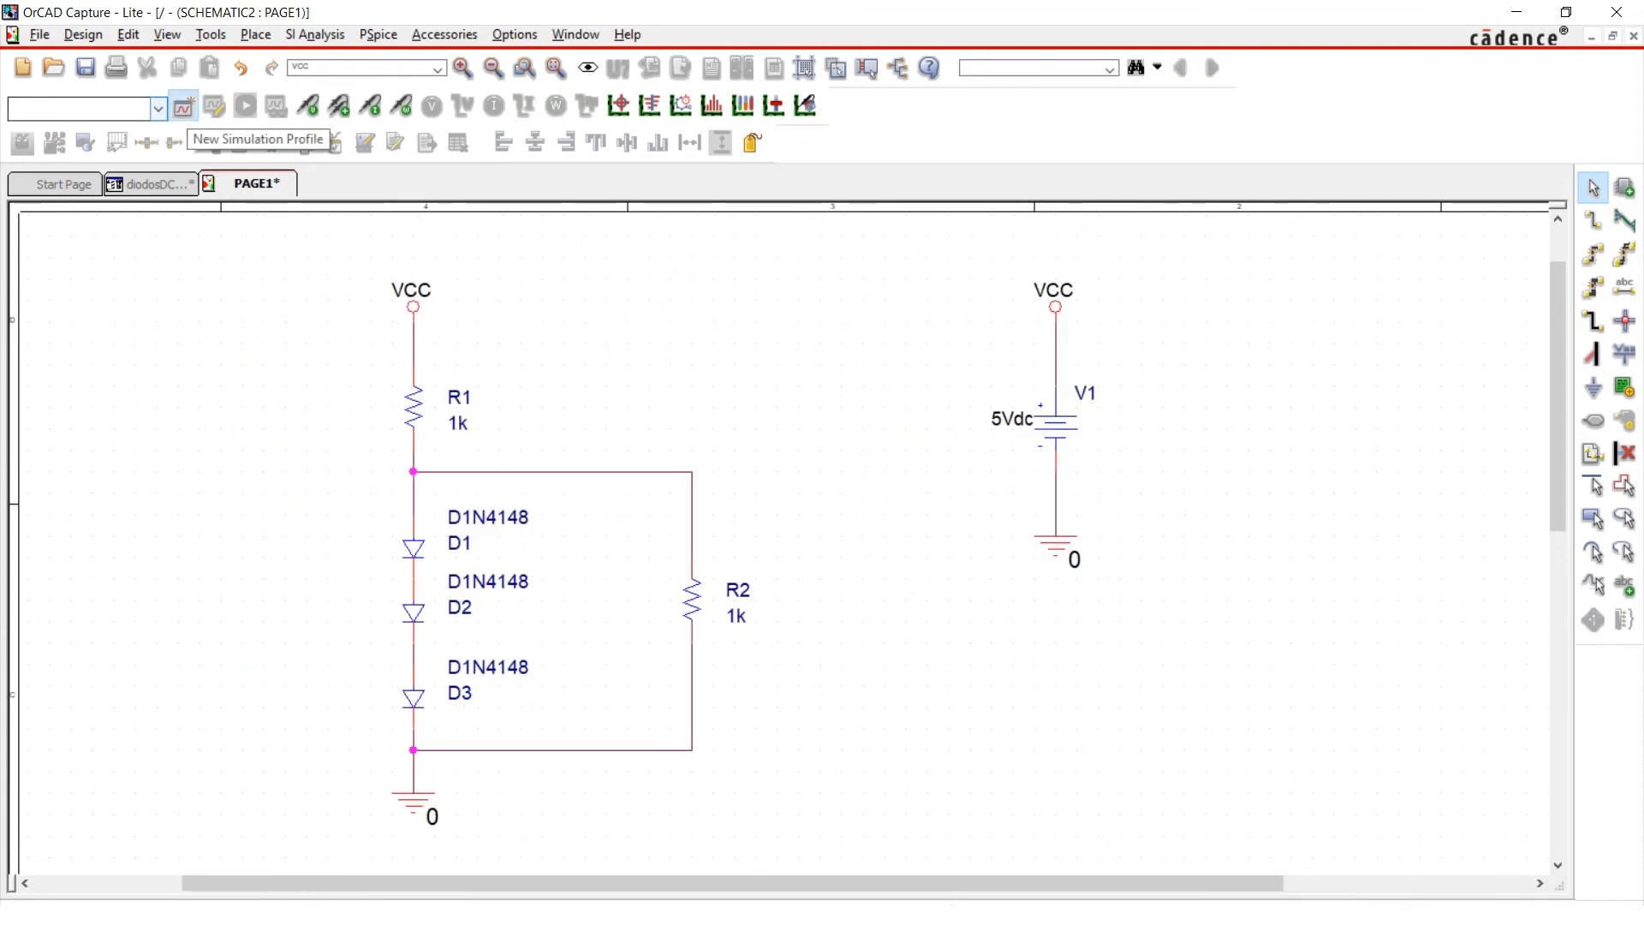
pyautogui.click(182, 106)
pyautogui.write('simu')
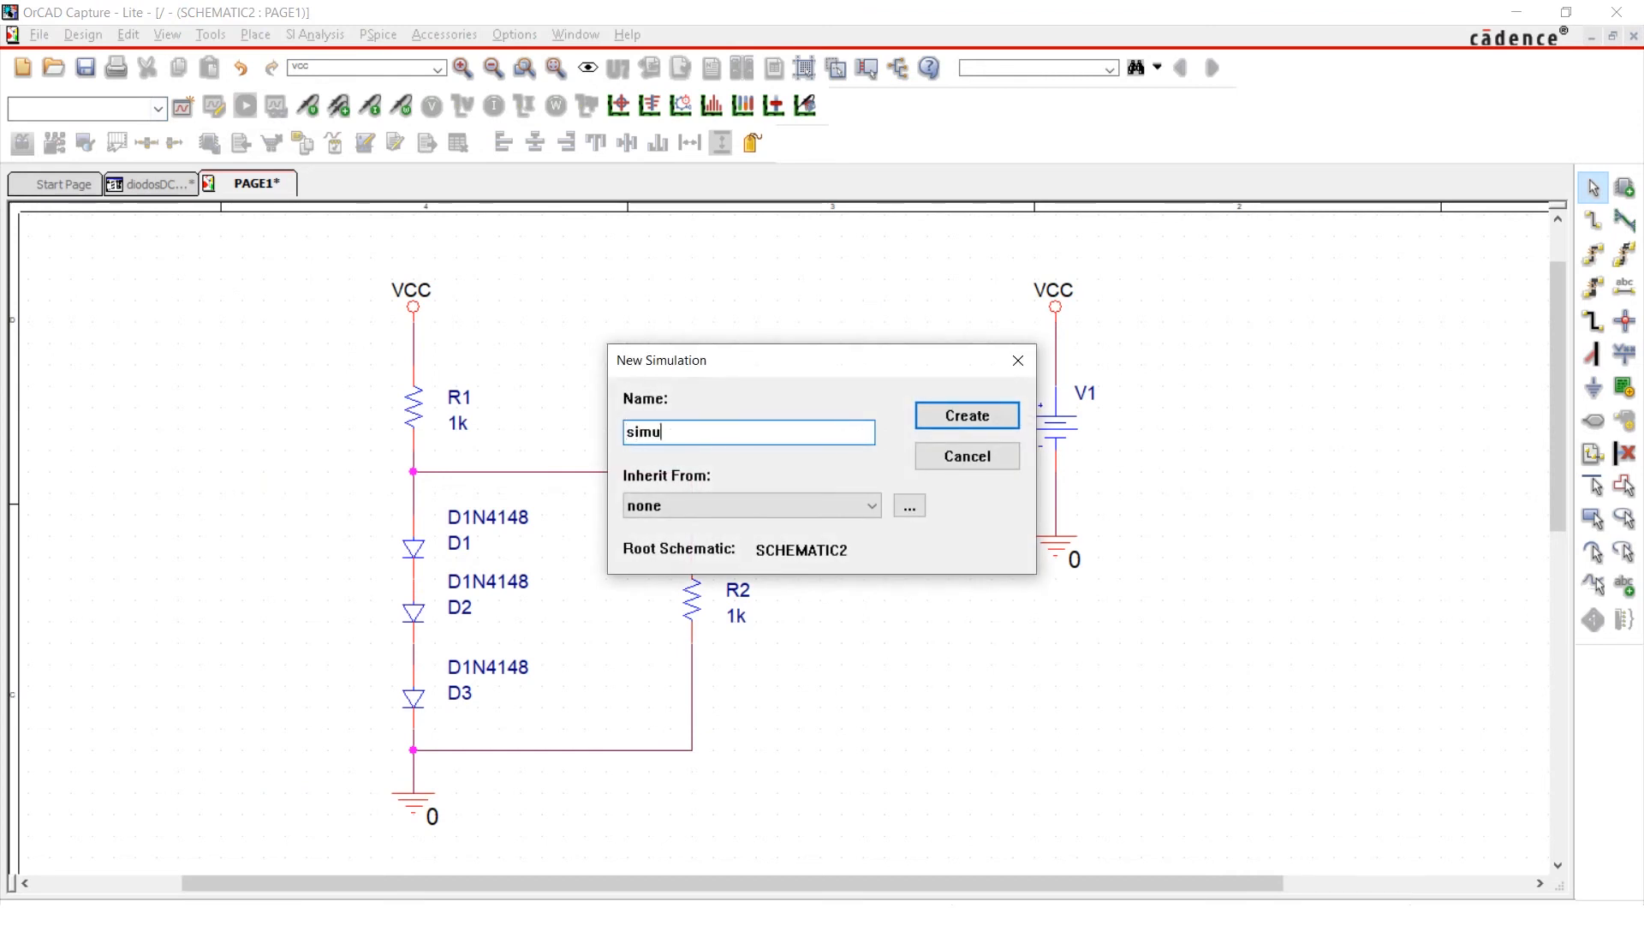
pyautogui.write('laDC2')
pyautogui.press('Return')
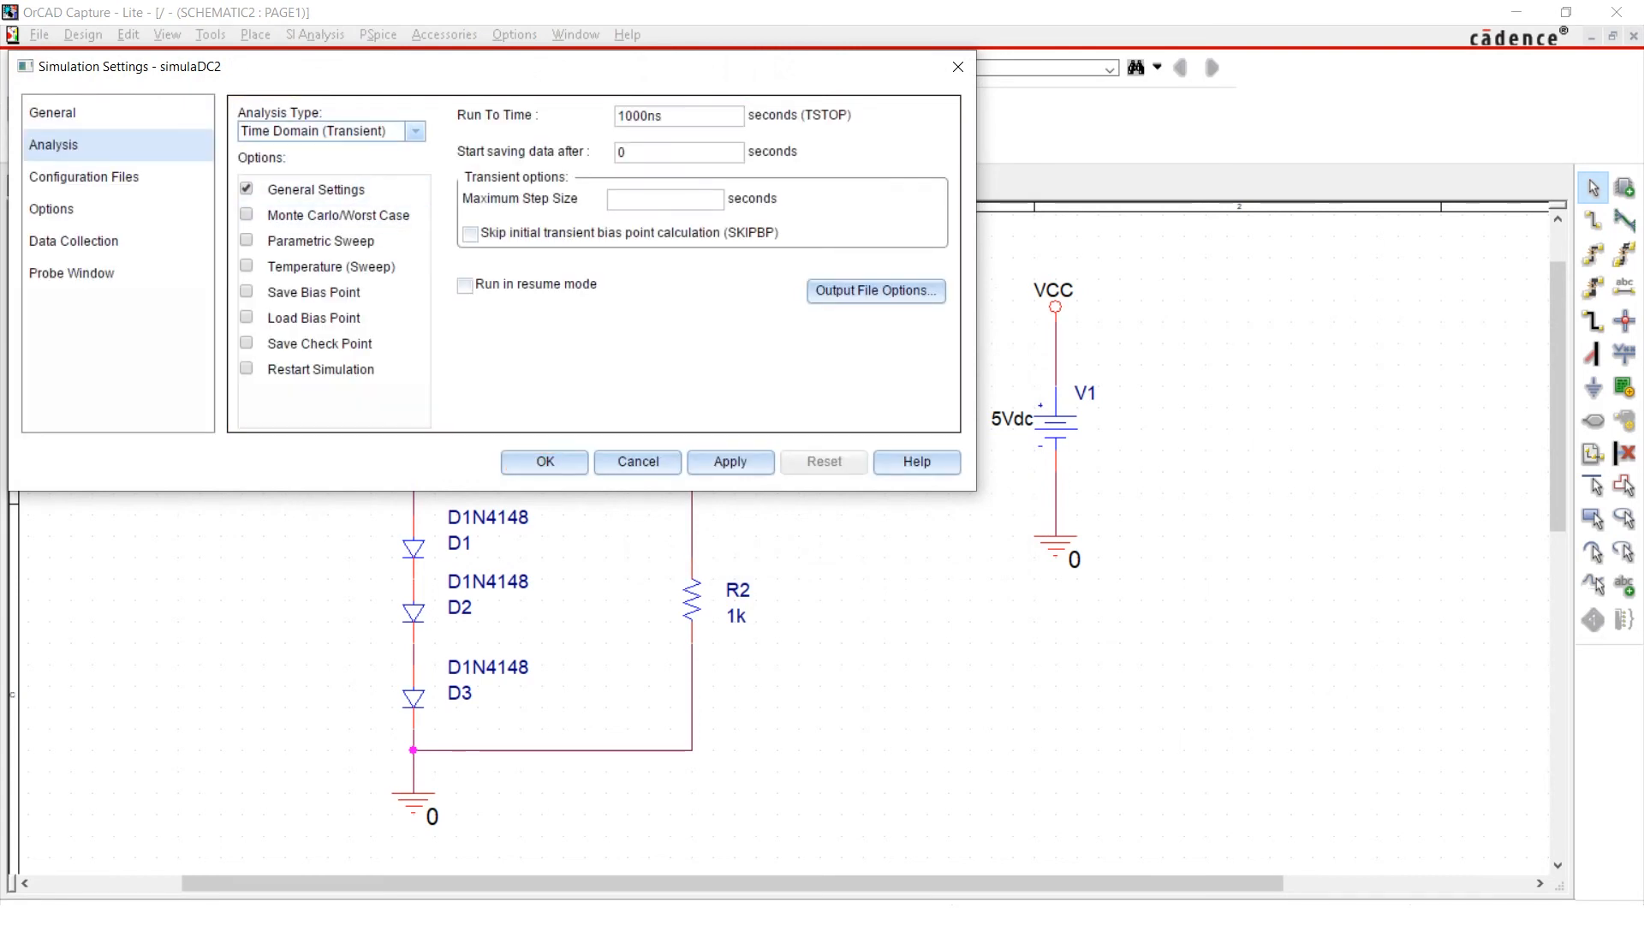
# Set the analysis type to Bias Point, include detailed bias point information (.OP), and apply the simulation settings
pyautogui.click(415, 131)
pyautogui.click(342, 217)
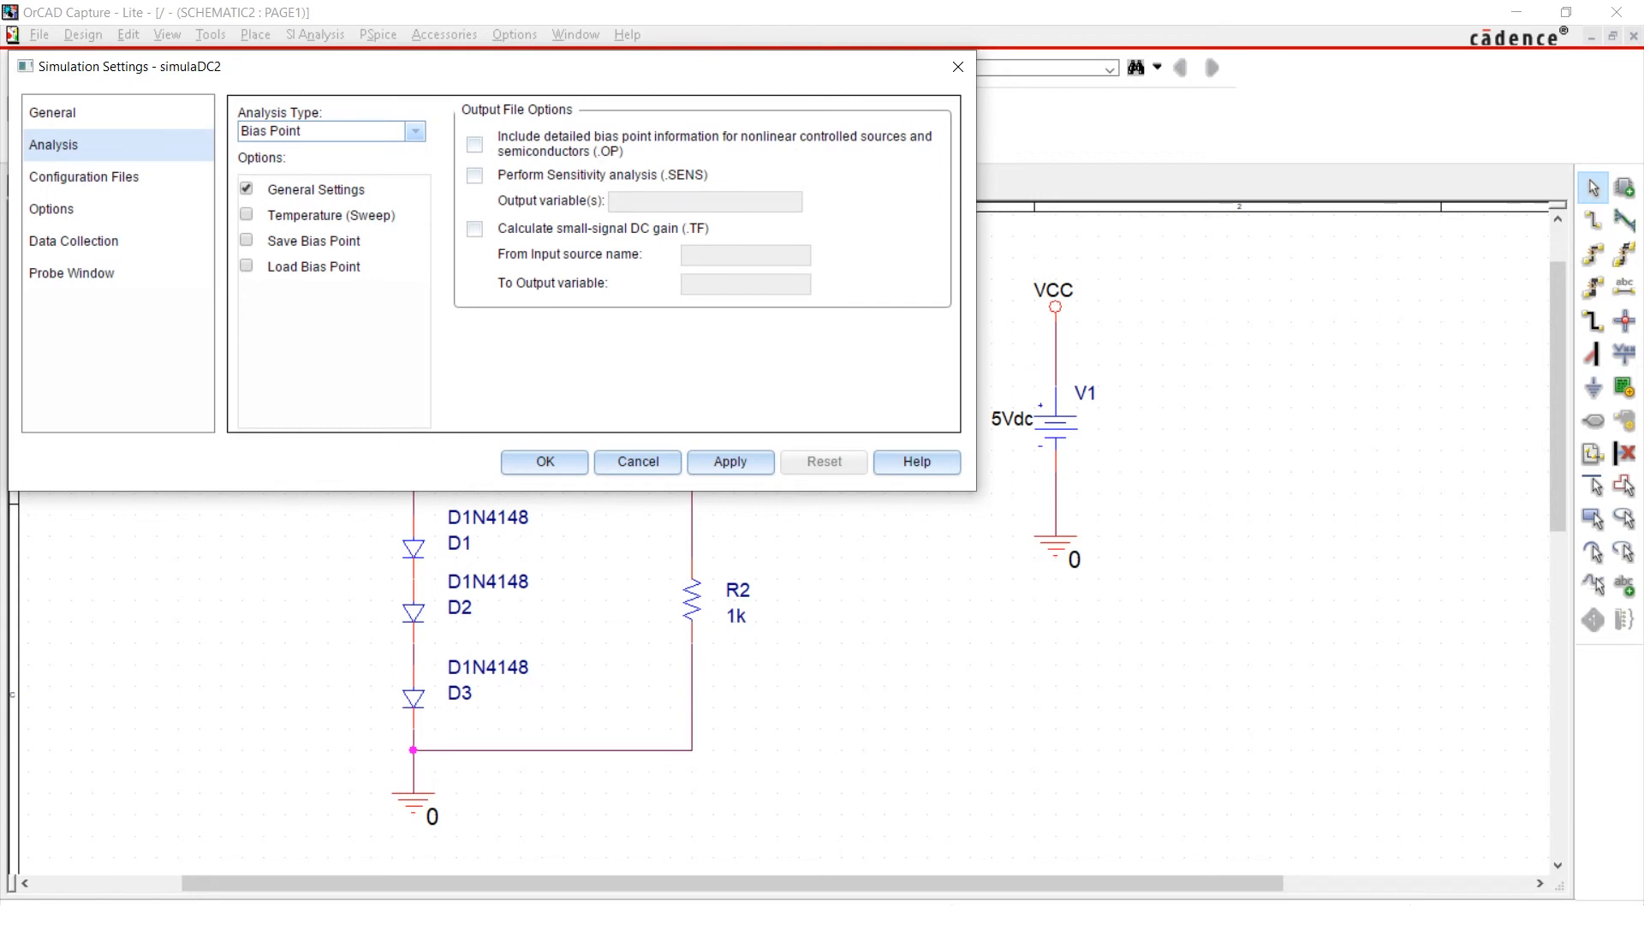
pyautogui.click(474, 144)
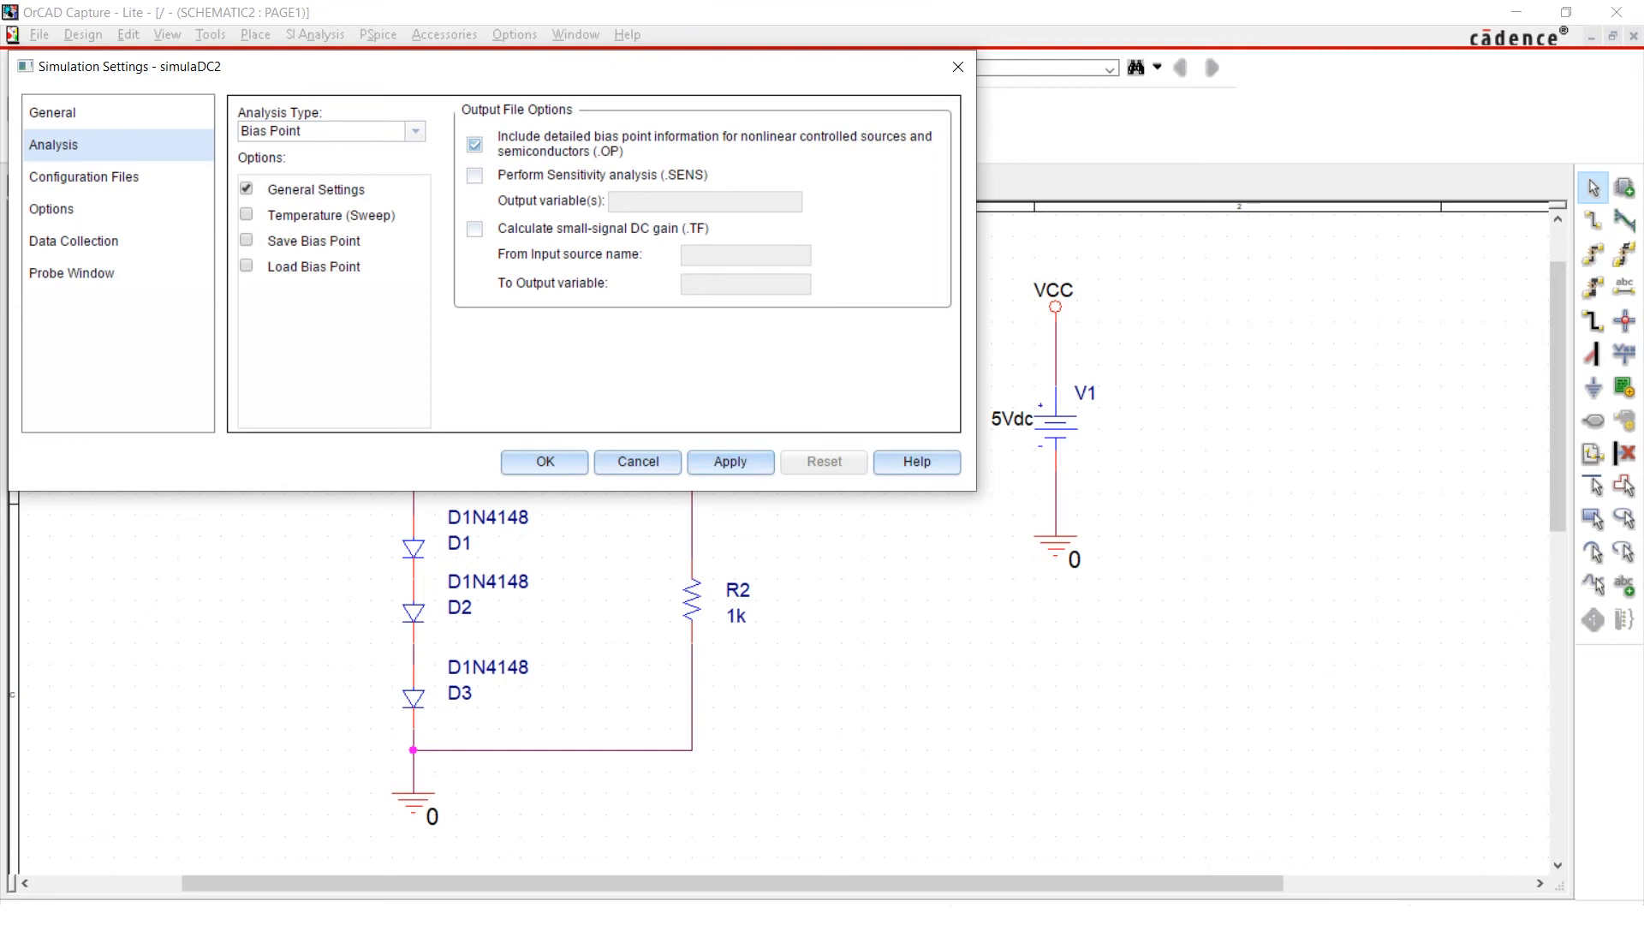
pyautogui.click(730, 461)
pyautogui.click(544, 462)
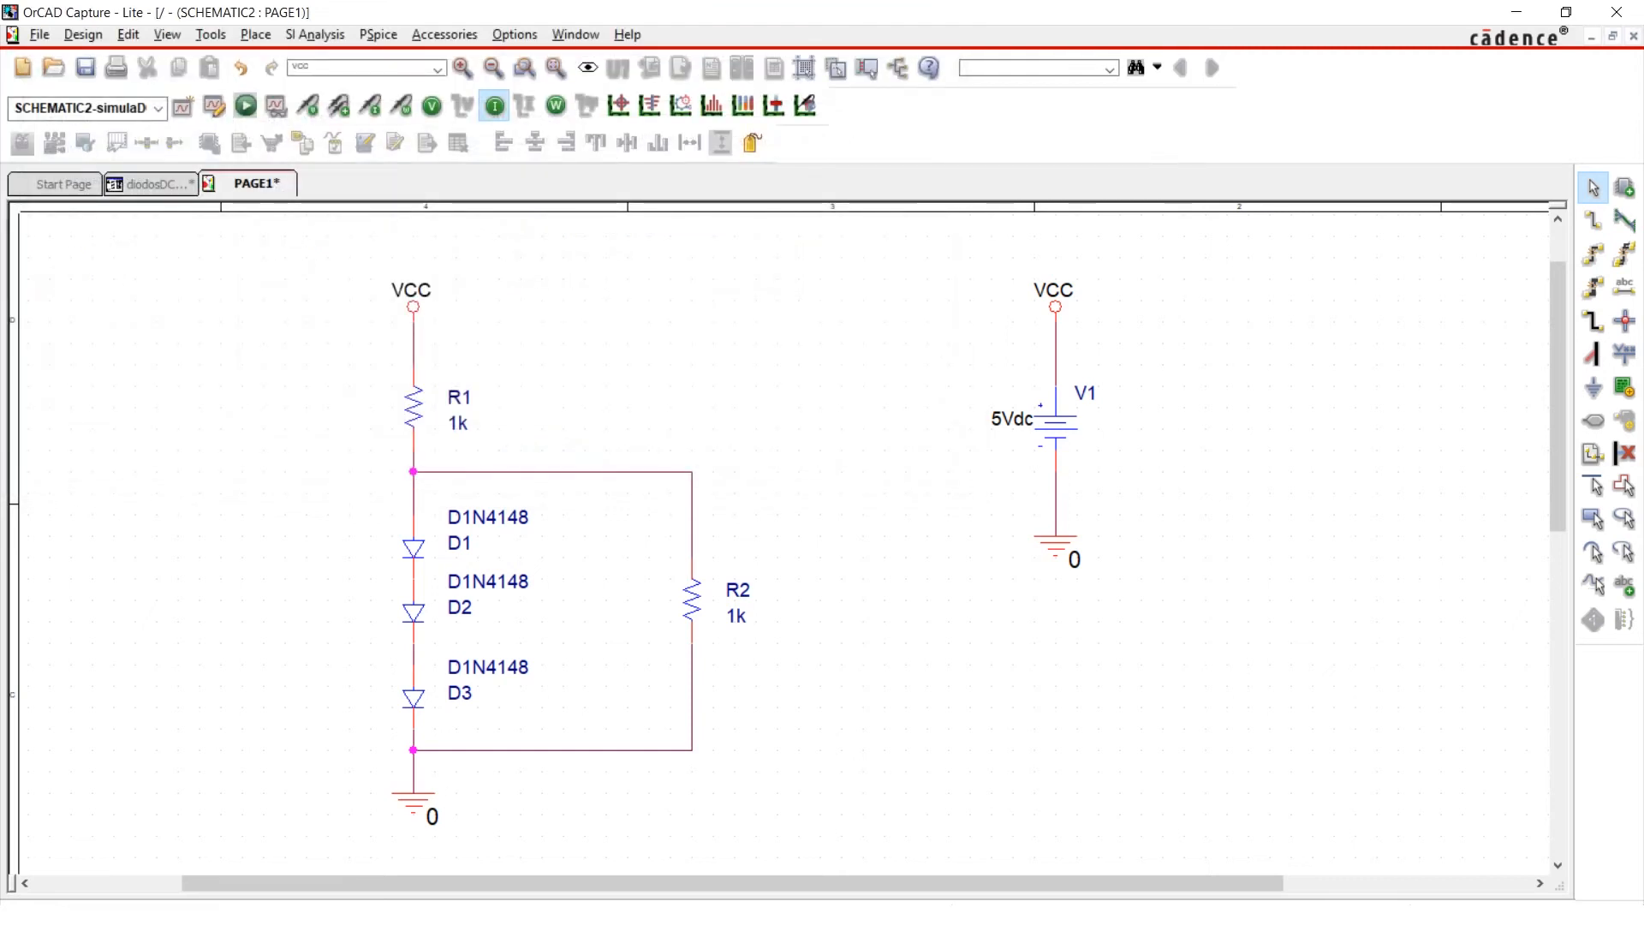
# Move diode D1 up slightly so that the three series diodes are evenly spaced
pyautogui.click(414, 553)
pyautogui.moveTo(414, 549); pyautogui.dragTo(414, 528)
pyautogui.click(566, 540)
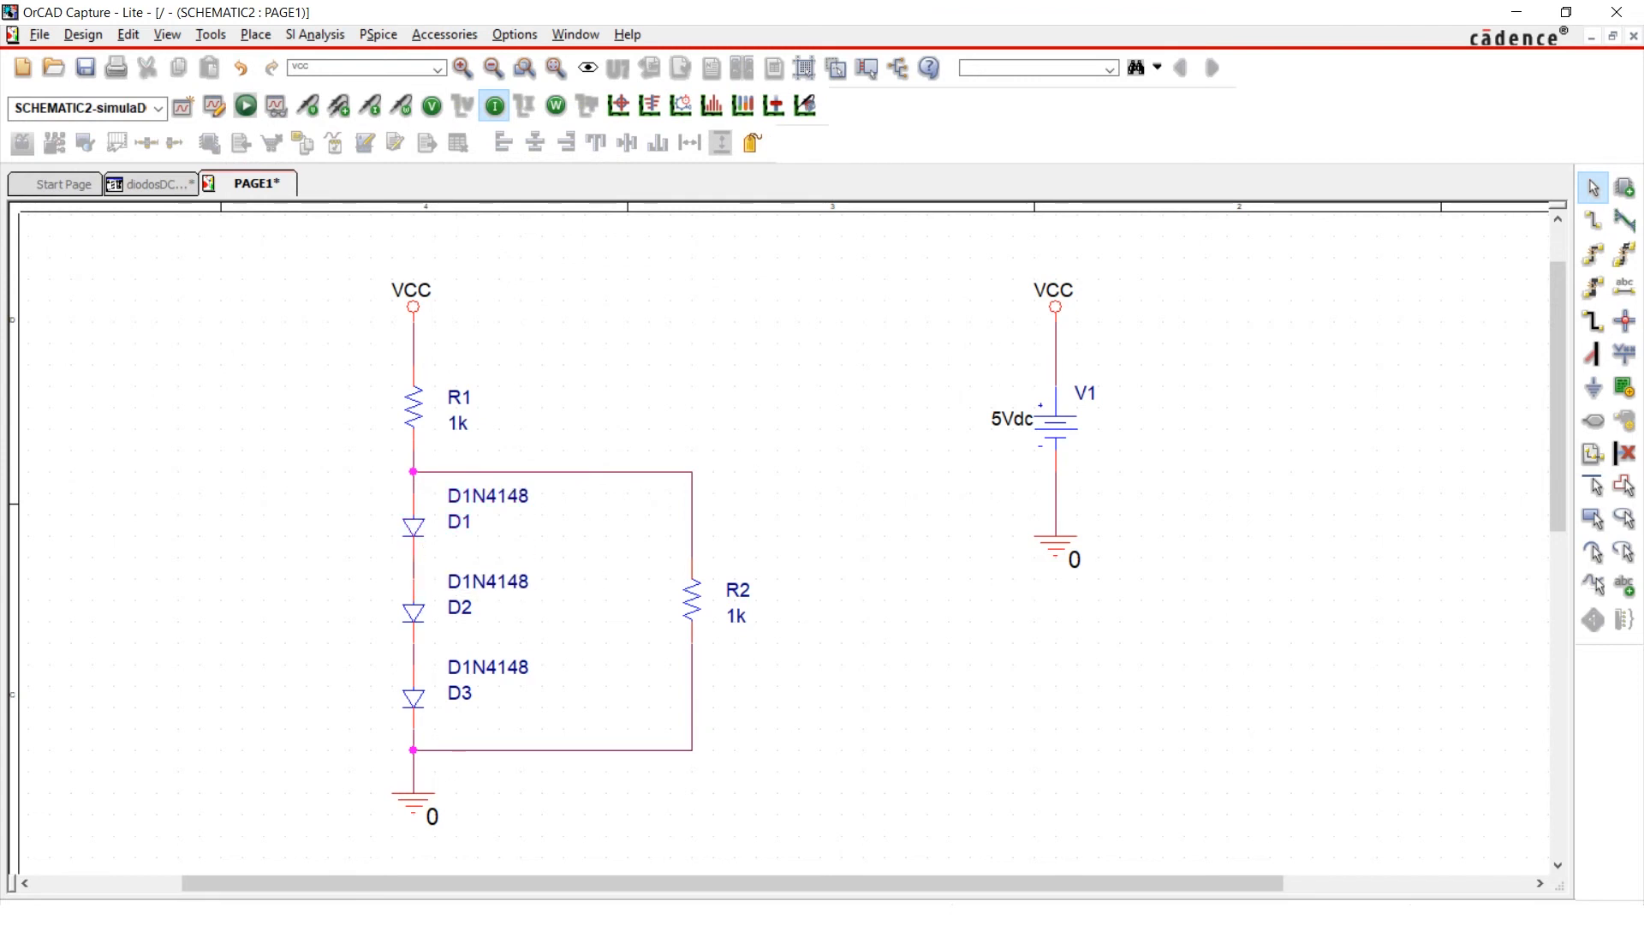
# Run the simulaDC2 simulation and open its output file in a maximized PSpice A/D window
pyautogui.press('F11')
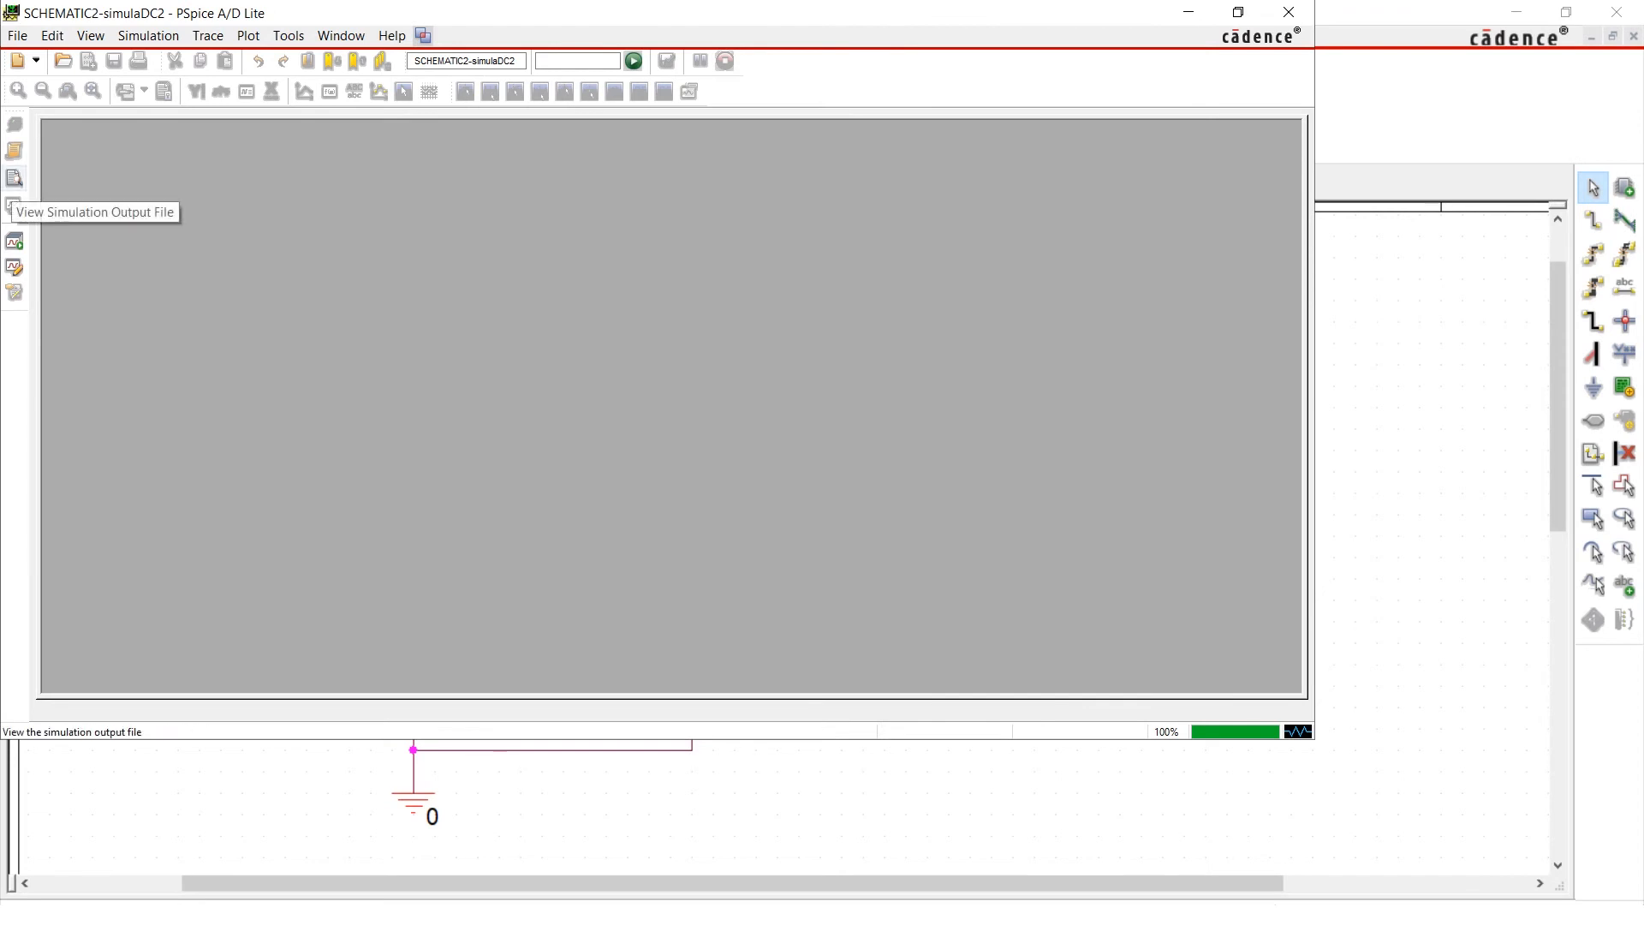
pyautogui.click(14, 178)
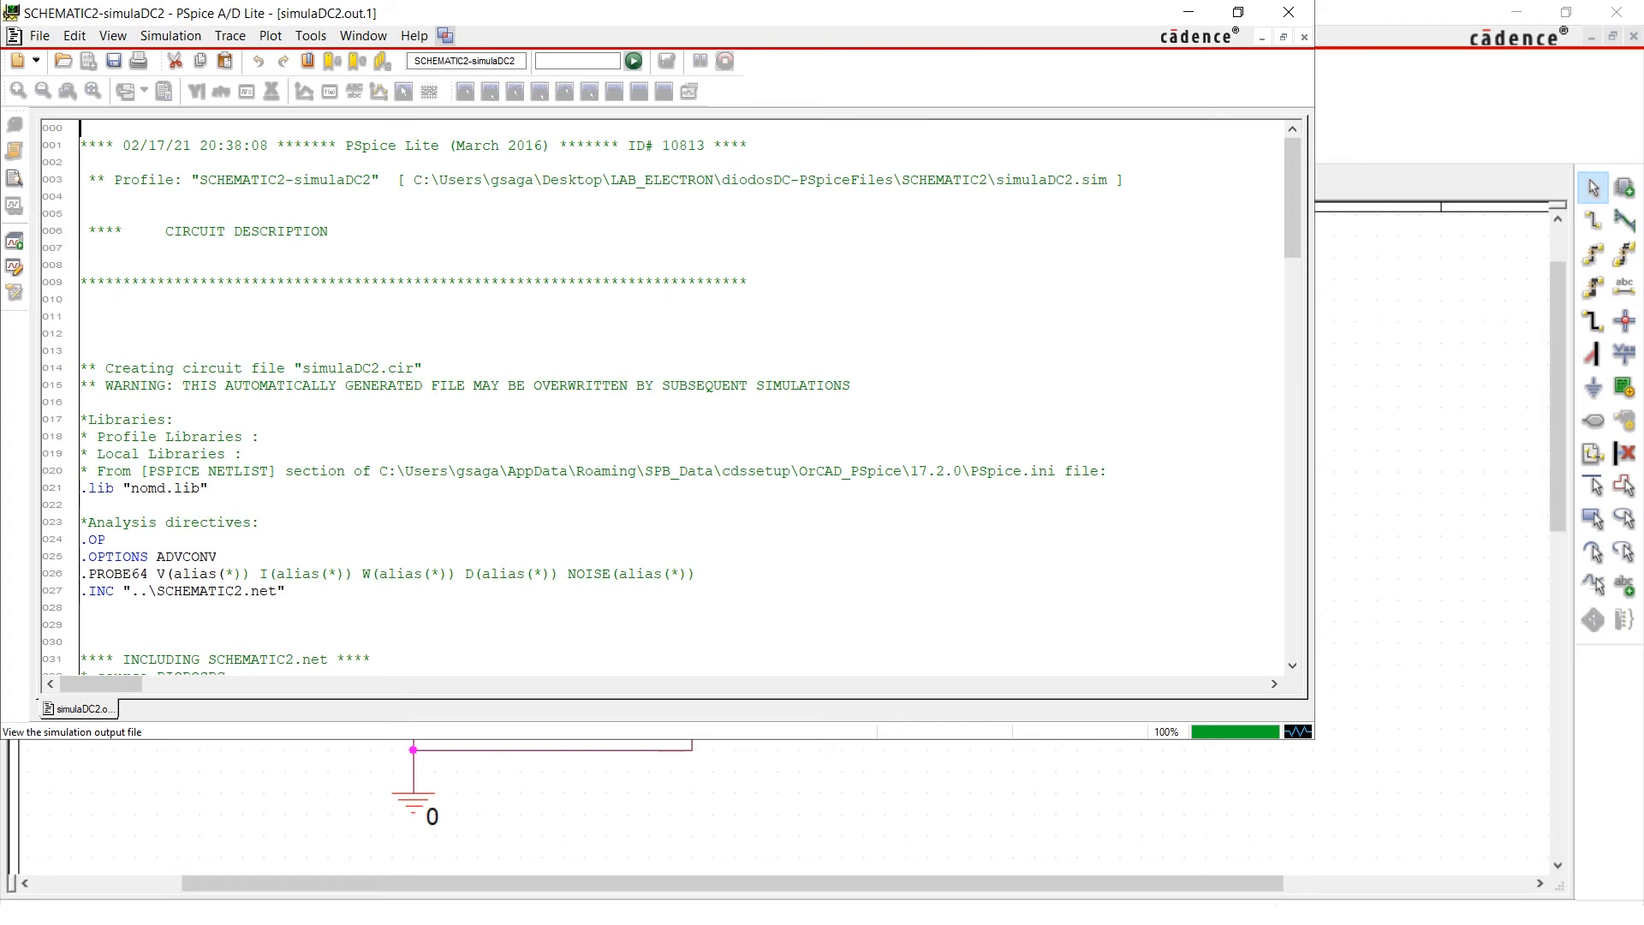
pyautogui.click(1238, 12)
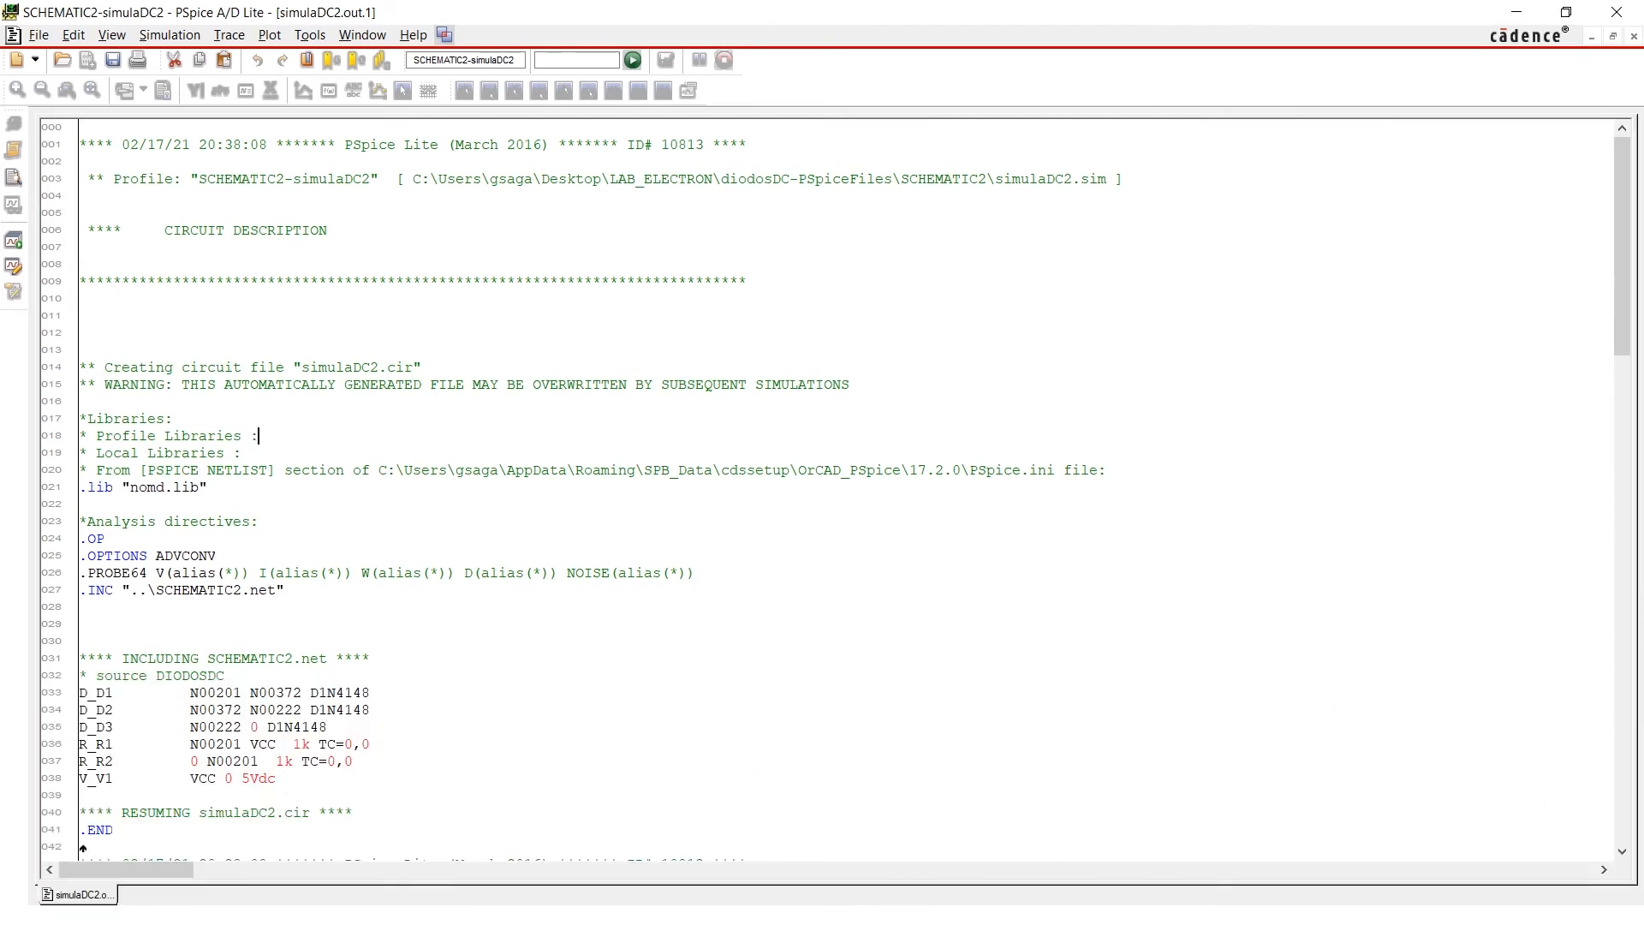
# Examine the SCHEMATIC2 netlist in the output file, including the diode, resistor and V1 source entries
pyautogui.scroll(-4, 822, 488)
pyautogui.moveTo(121, 453); pyautogui.dragTo(208, 452)
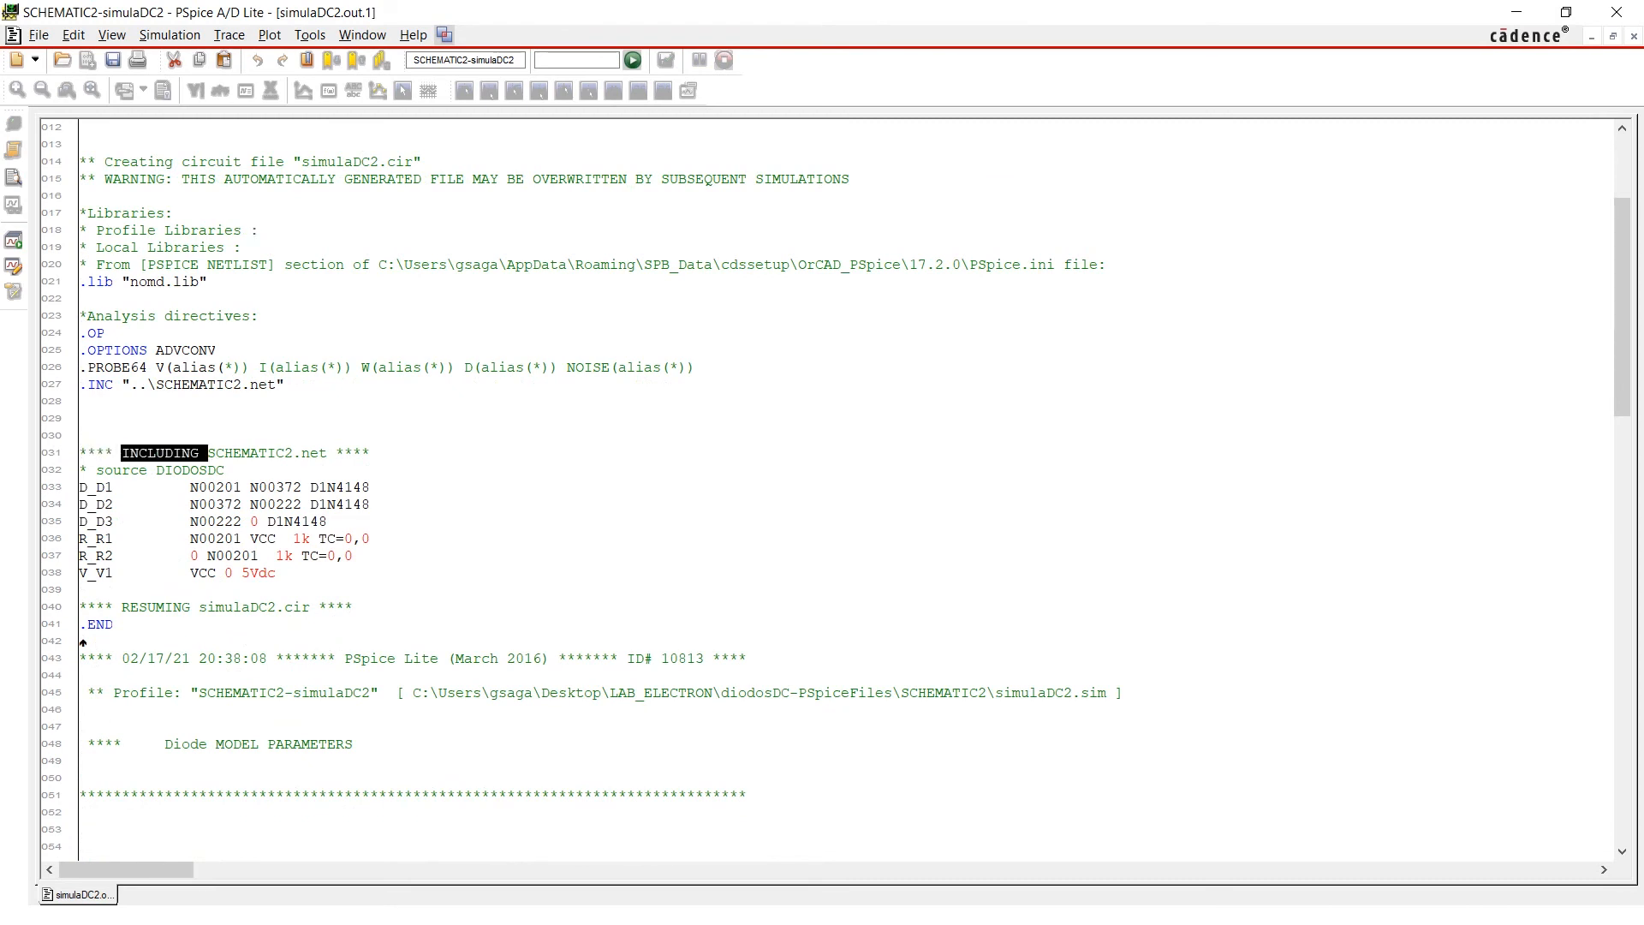
pyautogui.click(224, 469)
pyautogui.click(318, 487)
pyautogui.moveTo(80, 470); pyautogui.dragTo(174, 538)
pyautogui.click(122, 521)
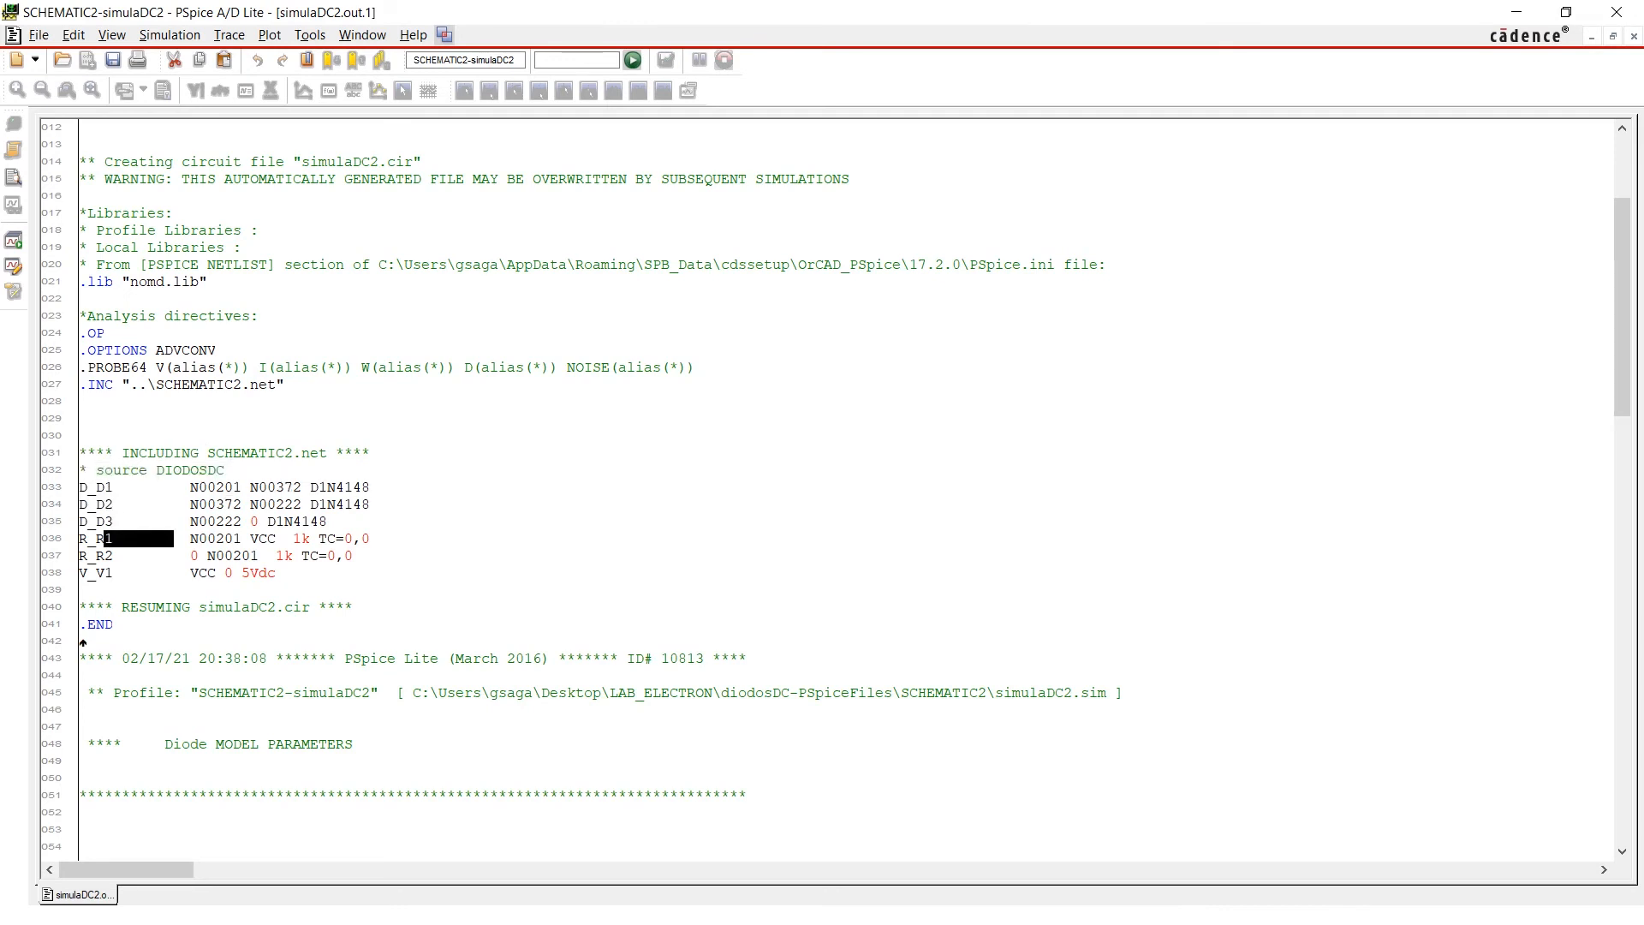
pyautogui.click(233, 555)
pyautogui.scroll(-2, 823, 489)
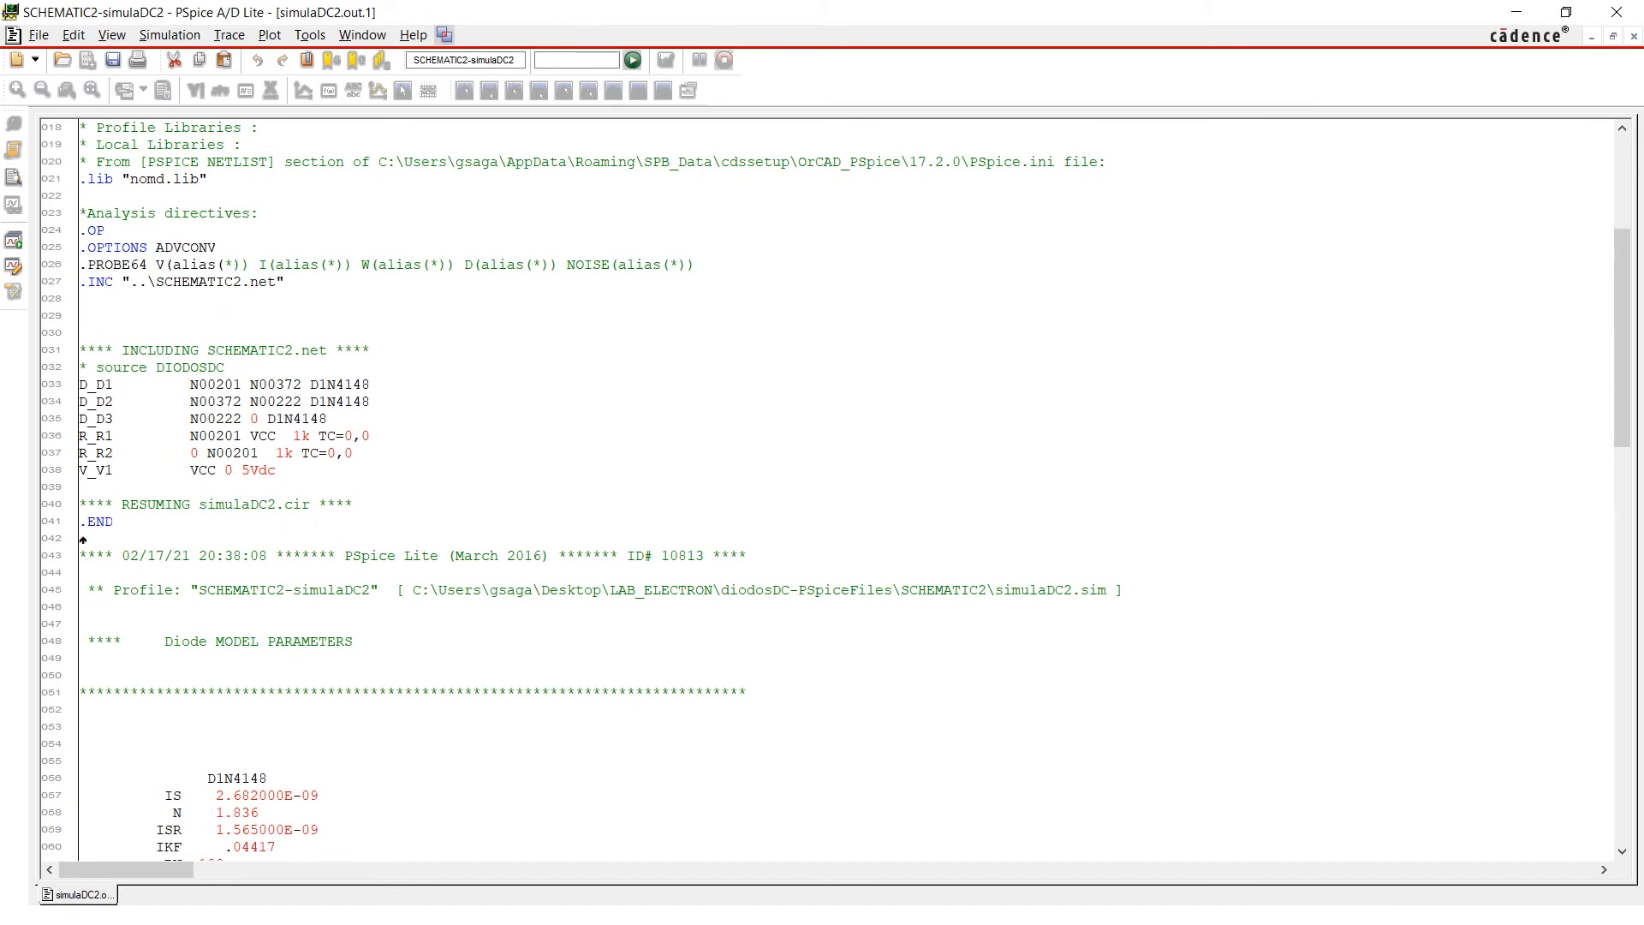
pyautogui.moveTo(275, 469); pyautogui.dragTo(234, 470)
# Examine the D1N4148 diode model parameters in the output file, including the breakdown voltage BV
pyautogui.scroll(-2, 234, 469)
pyautogui.scroll(-6, 822, 488)
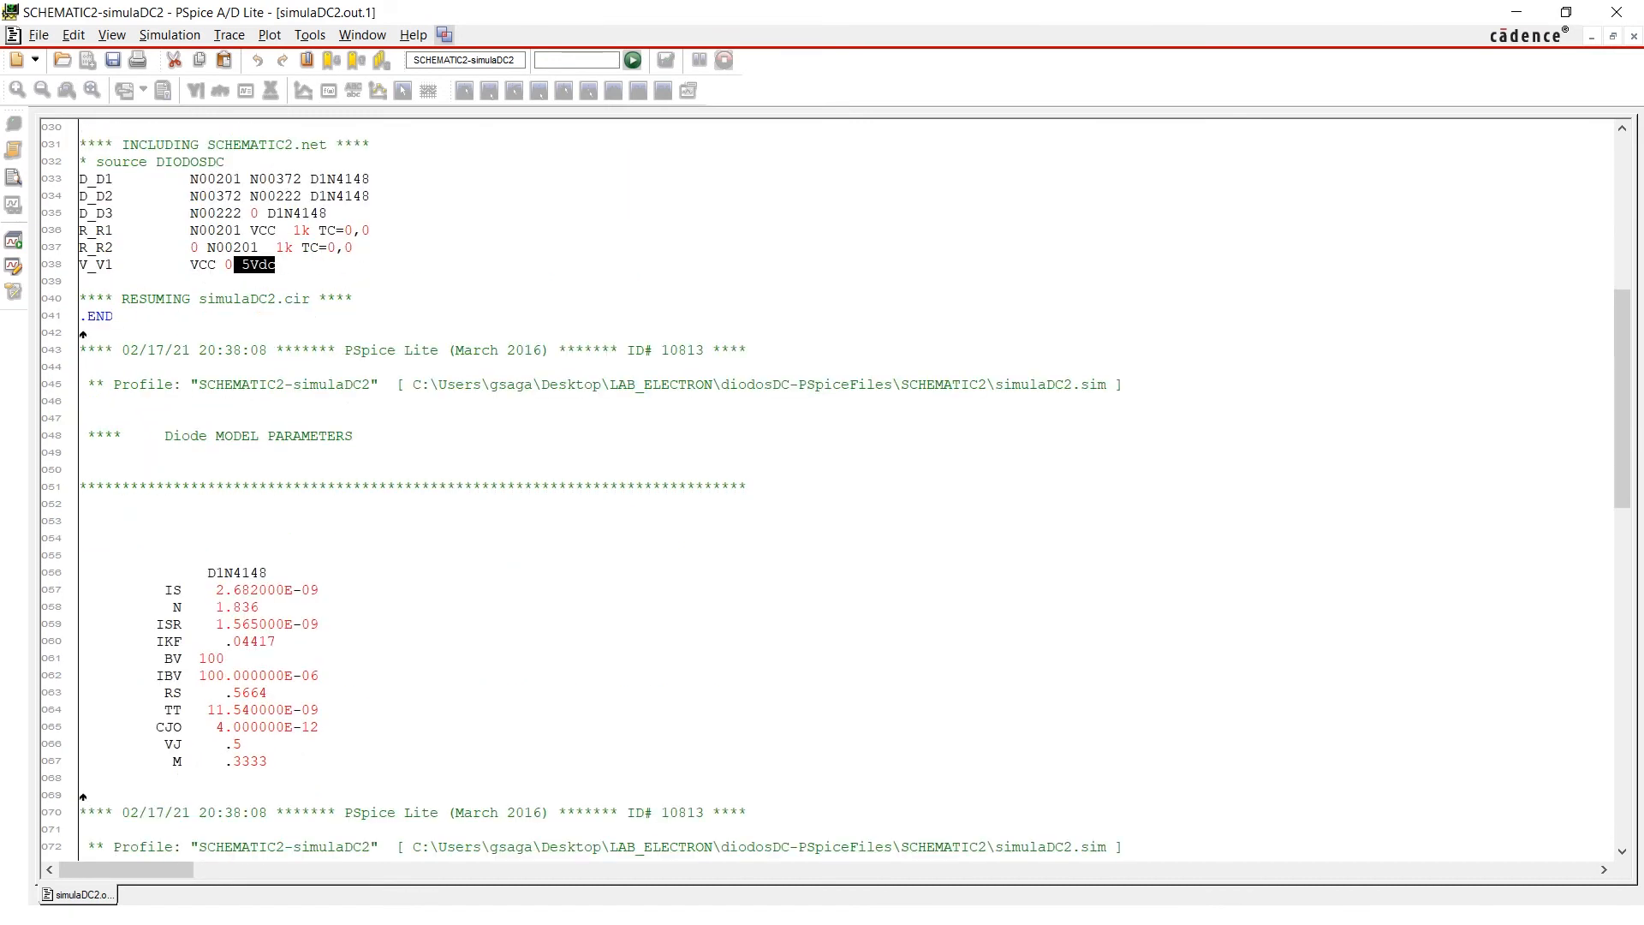
pyautogui.moveTo(199, 367); pyautogui.dragTo(268, 366)
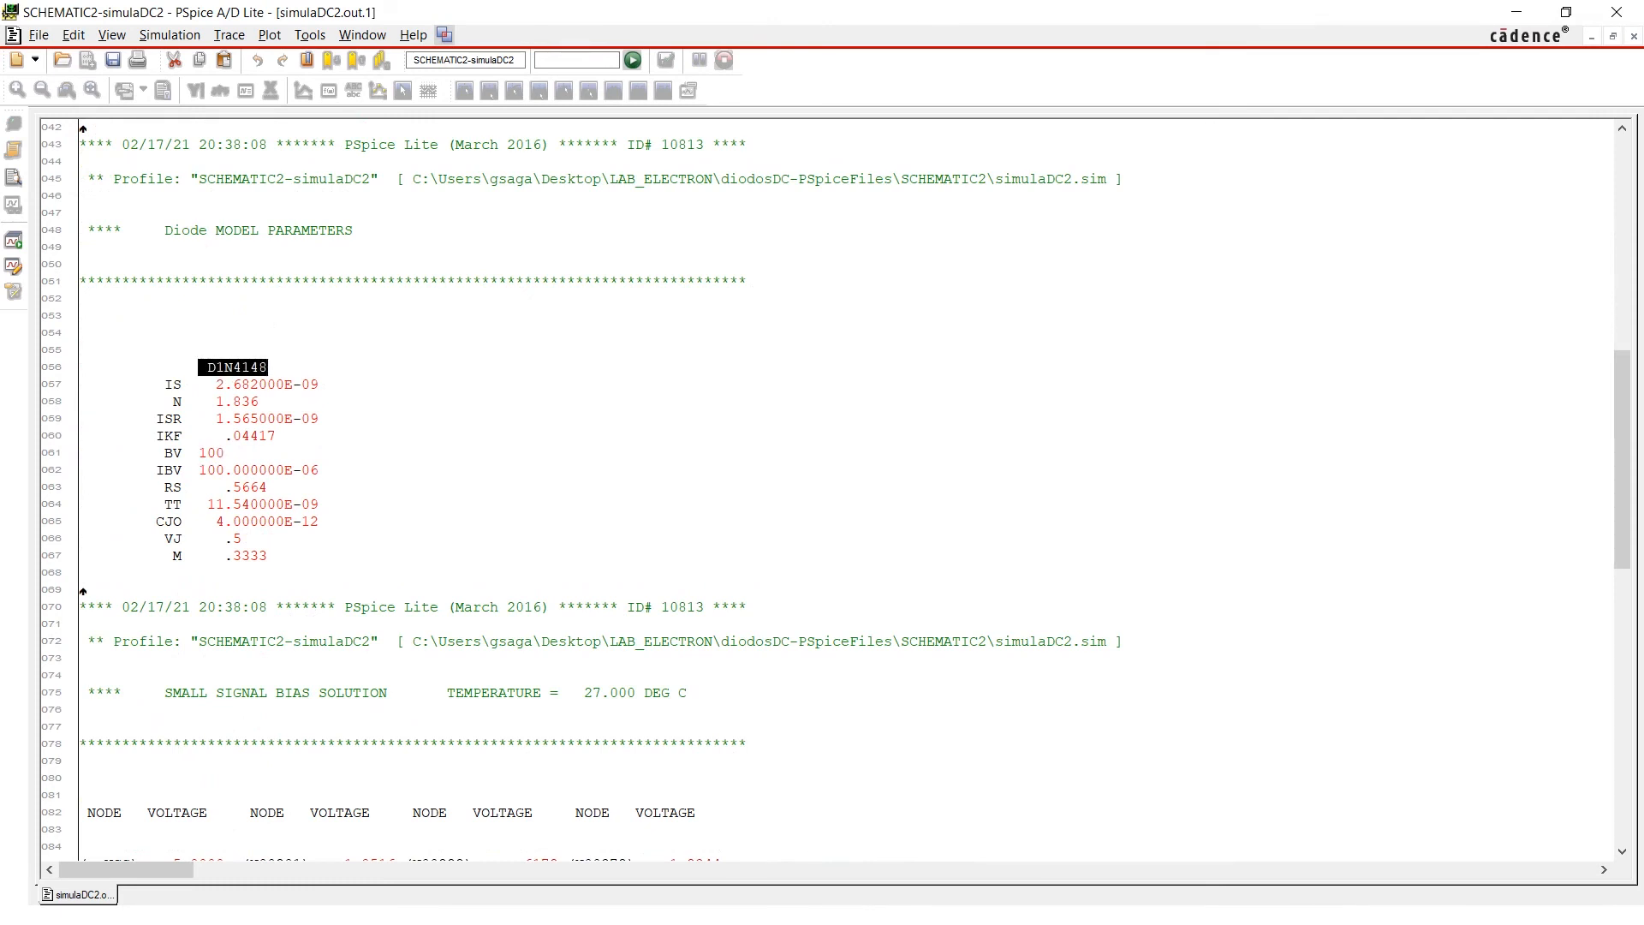
pyautogui.click(267, 401)
pyautogui.moveTo(155, 453); pyautogui.dragTo(225, 452)
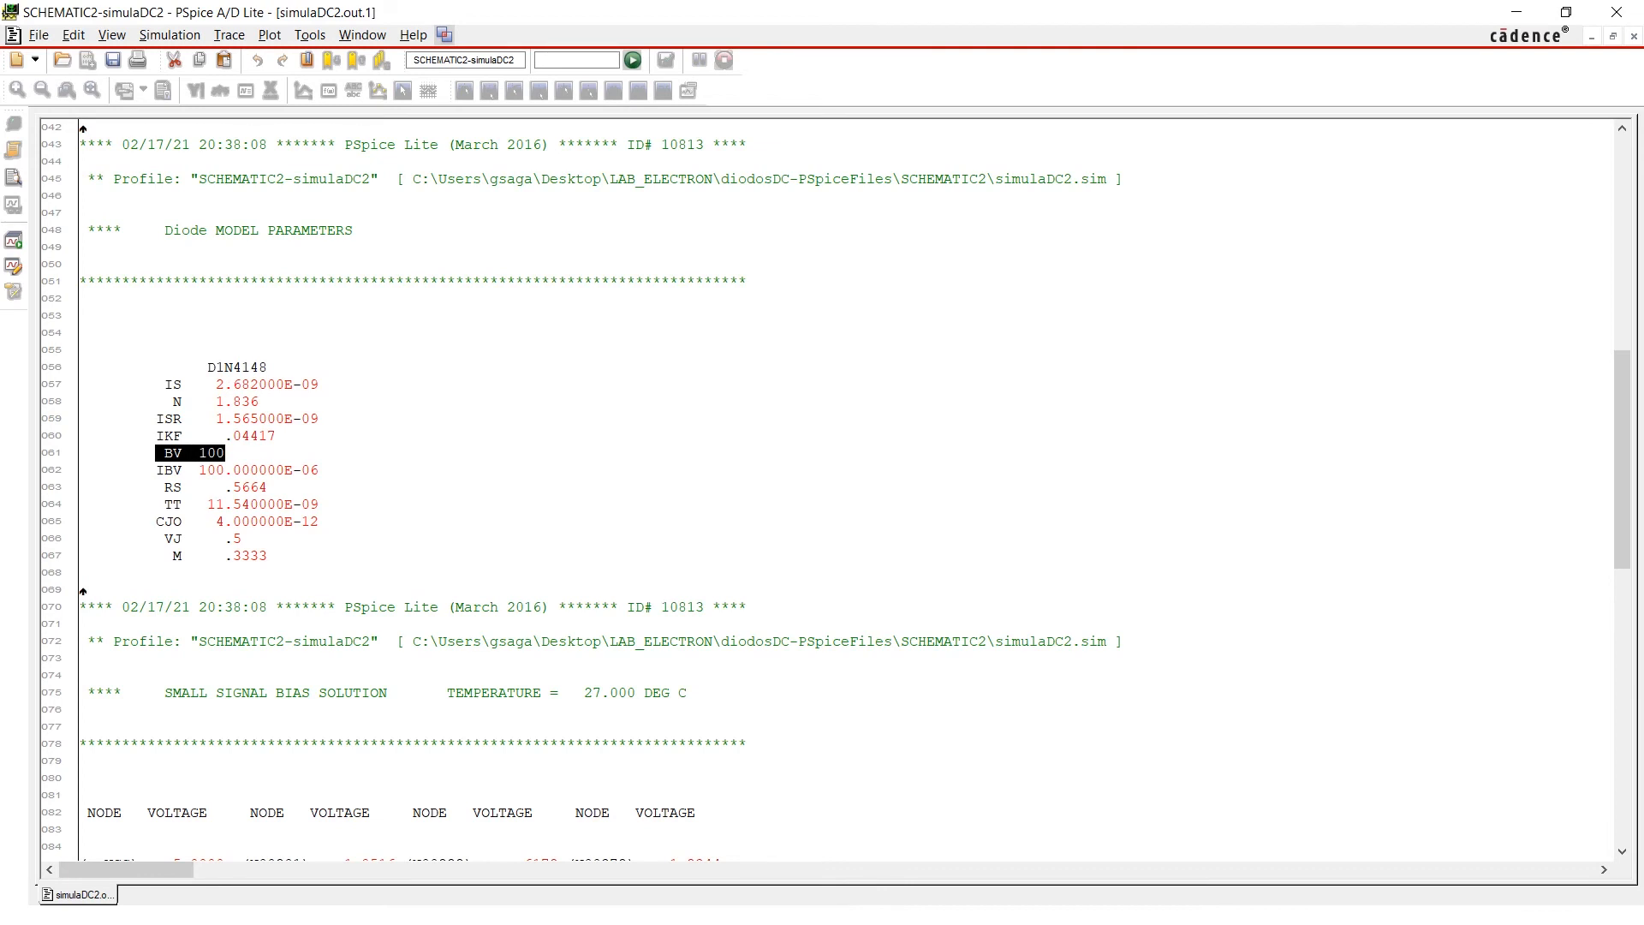
pyautogui.click(216, 522)
pyautogui.scroll(-2, 216, 522)
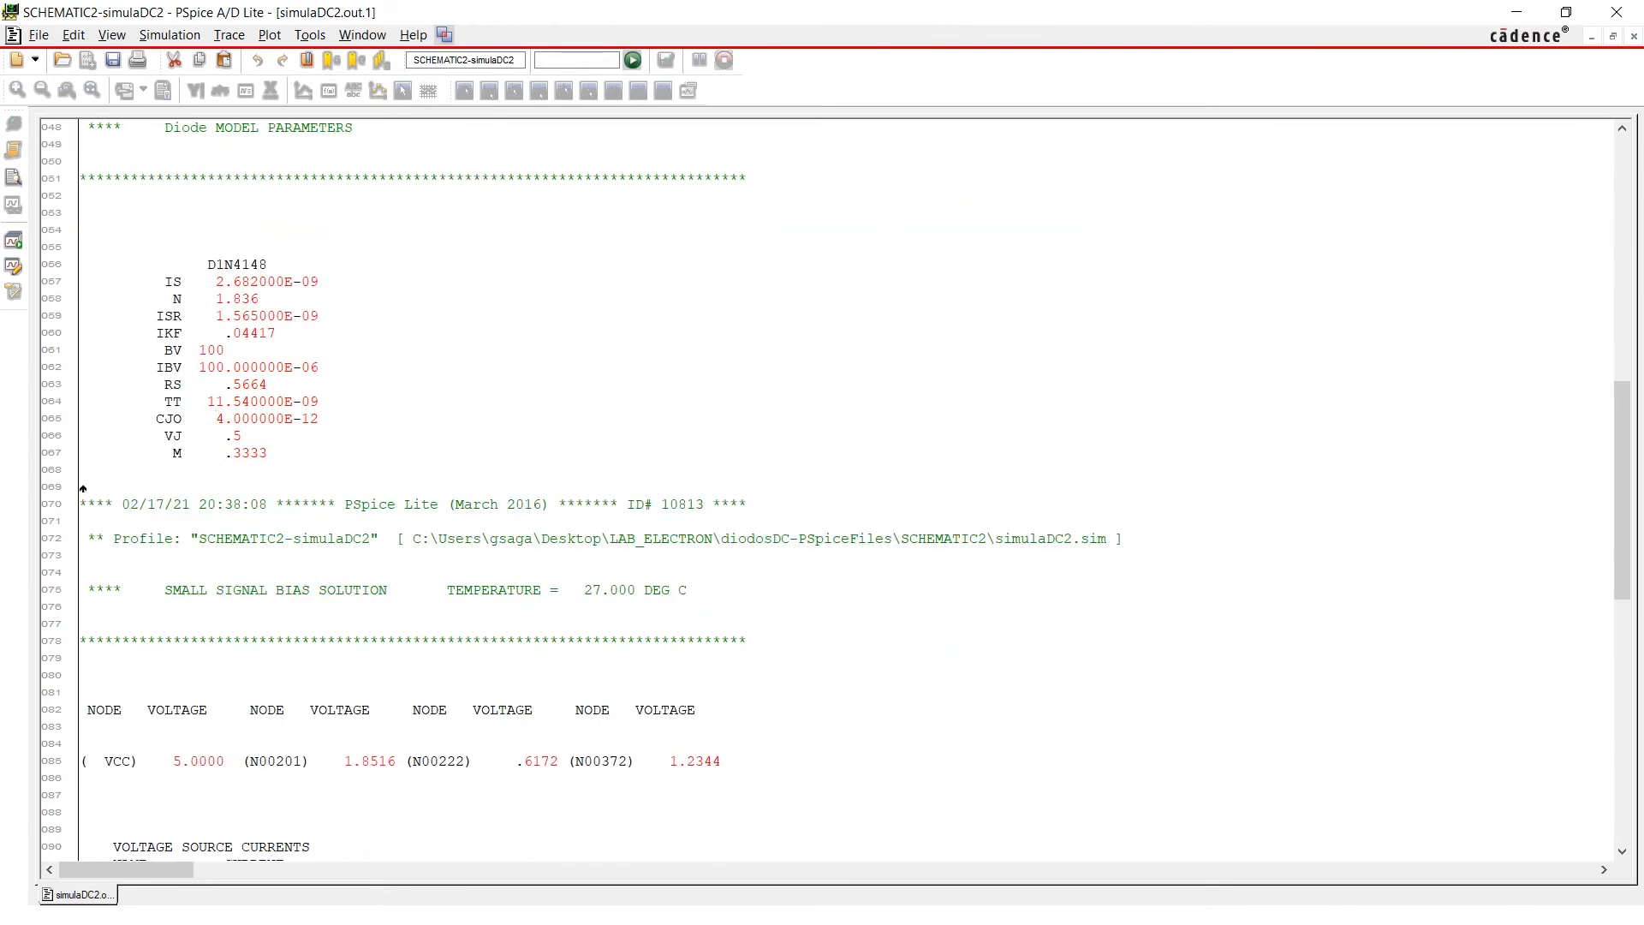
# Review the small signal bias solution and the diode operating point table in the output file
pyautogui.scroll(-14, 823, 488)
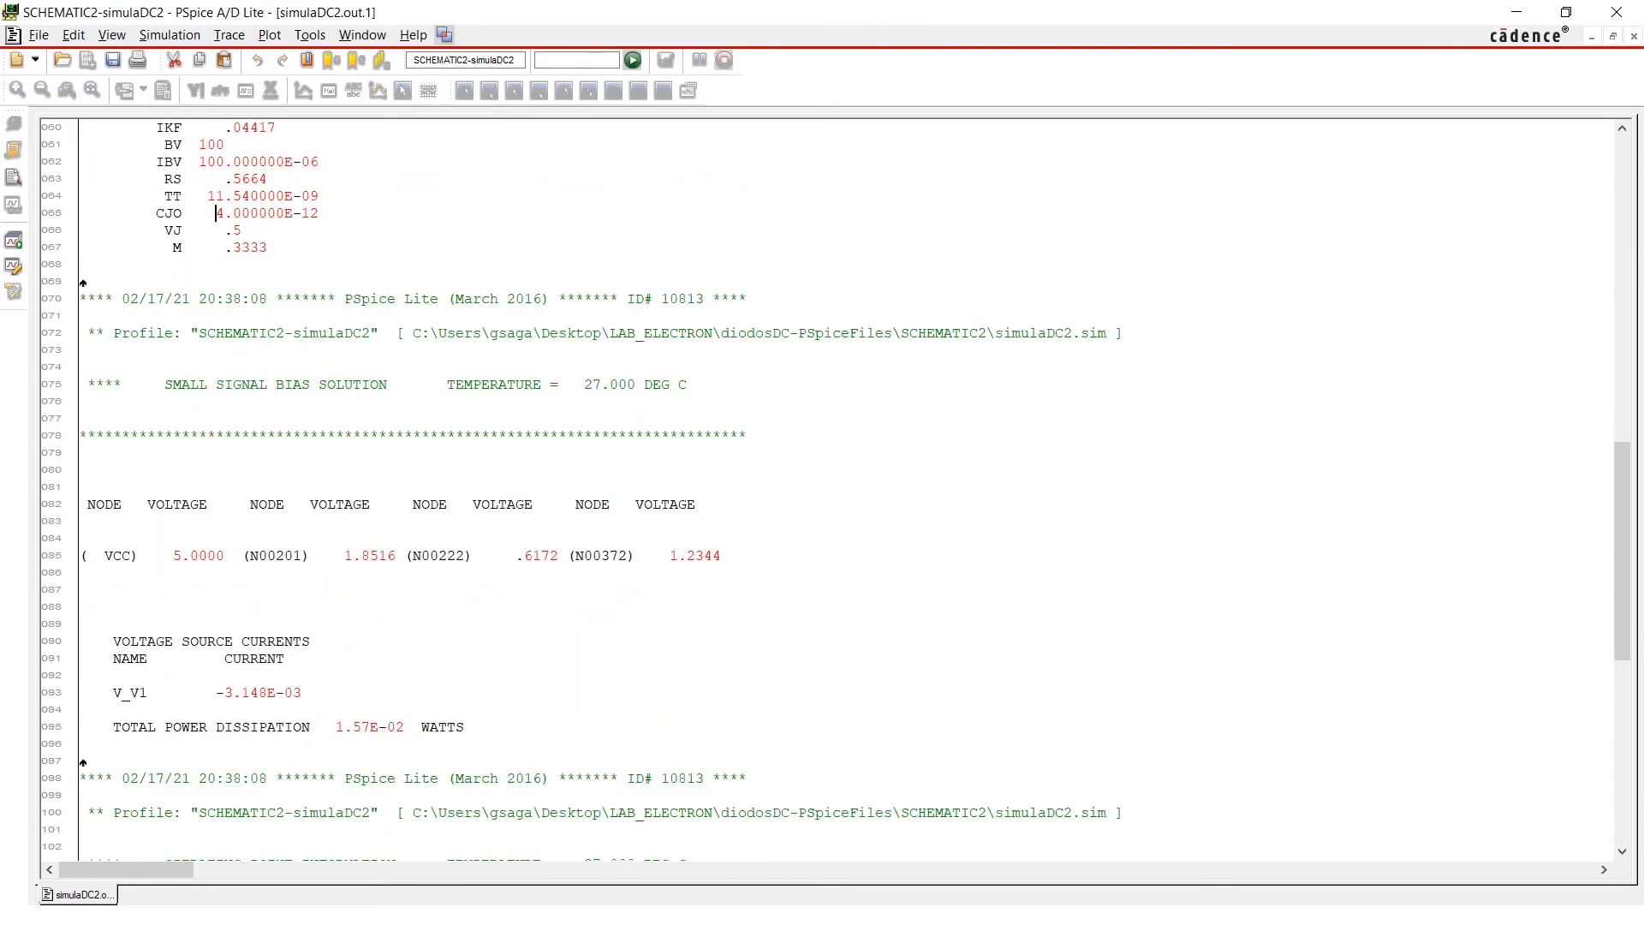
pyautogui.scroll(-2, 822, 488)
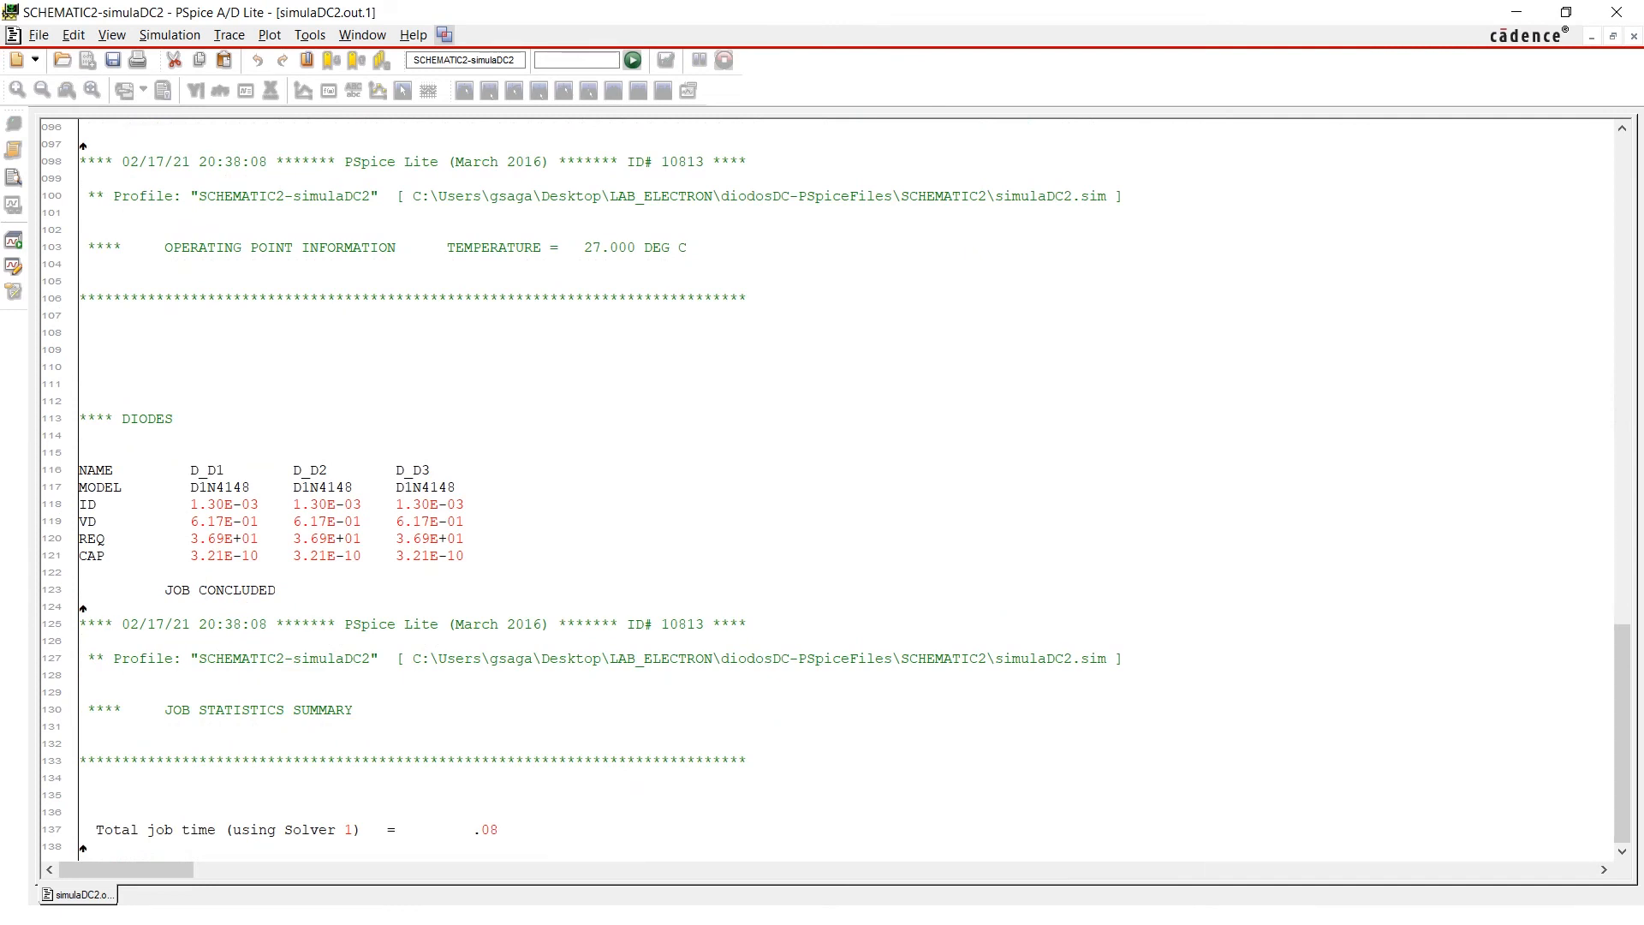
pyautogui.moveTo(81, 452); pyautogui.dragTo(216, 522)
pyautogui.click(216, 522)
pyautogui.scroll(16, 822, 488)
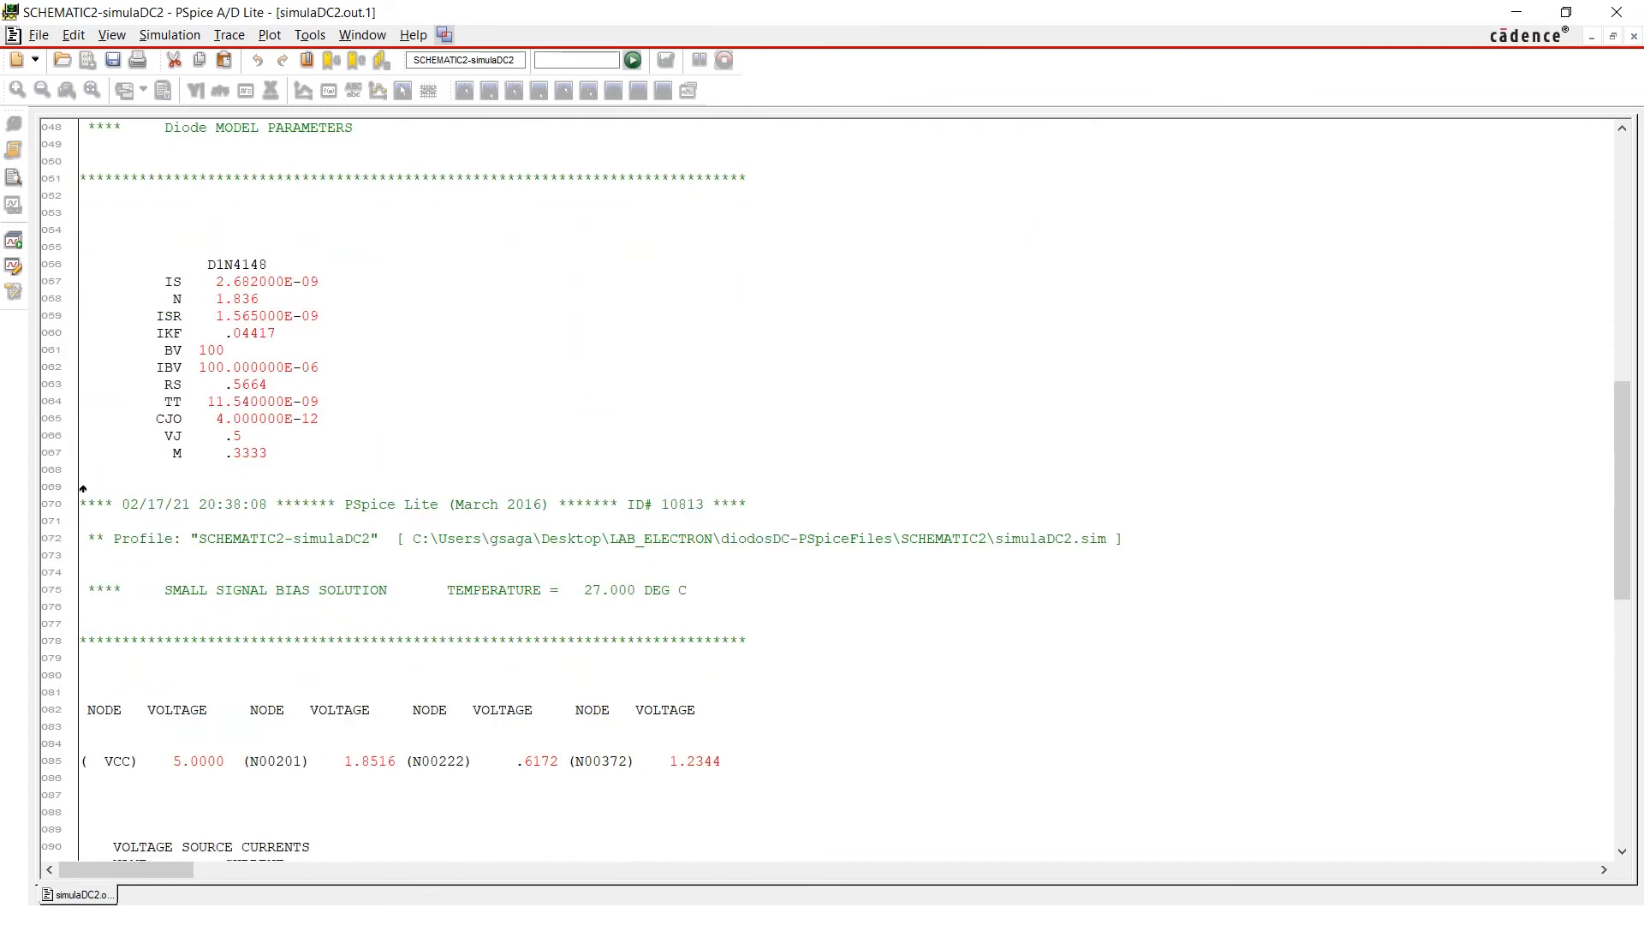
pyautogui.scroll(-16, 301, 521)
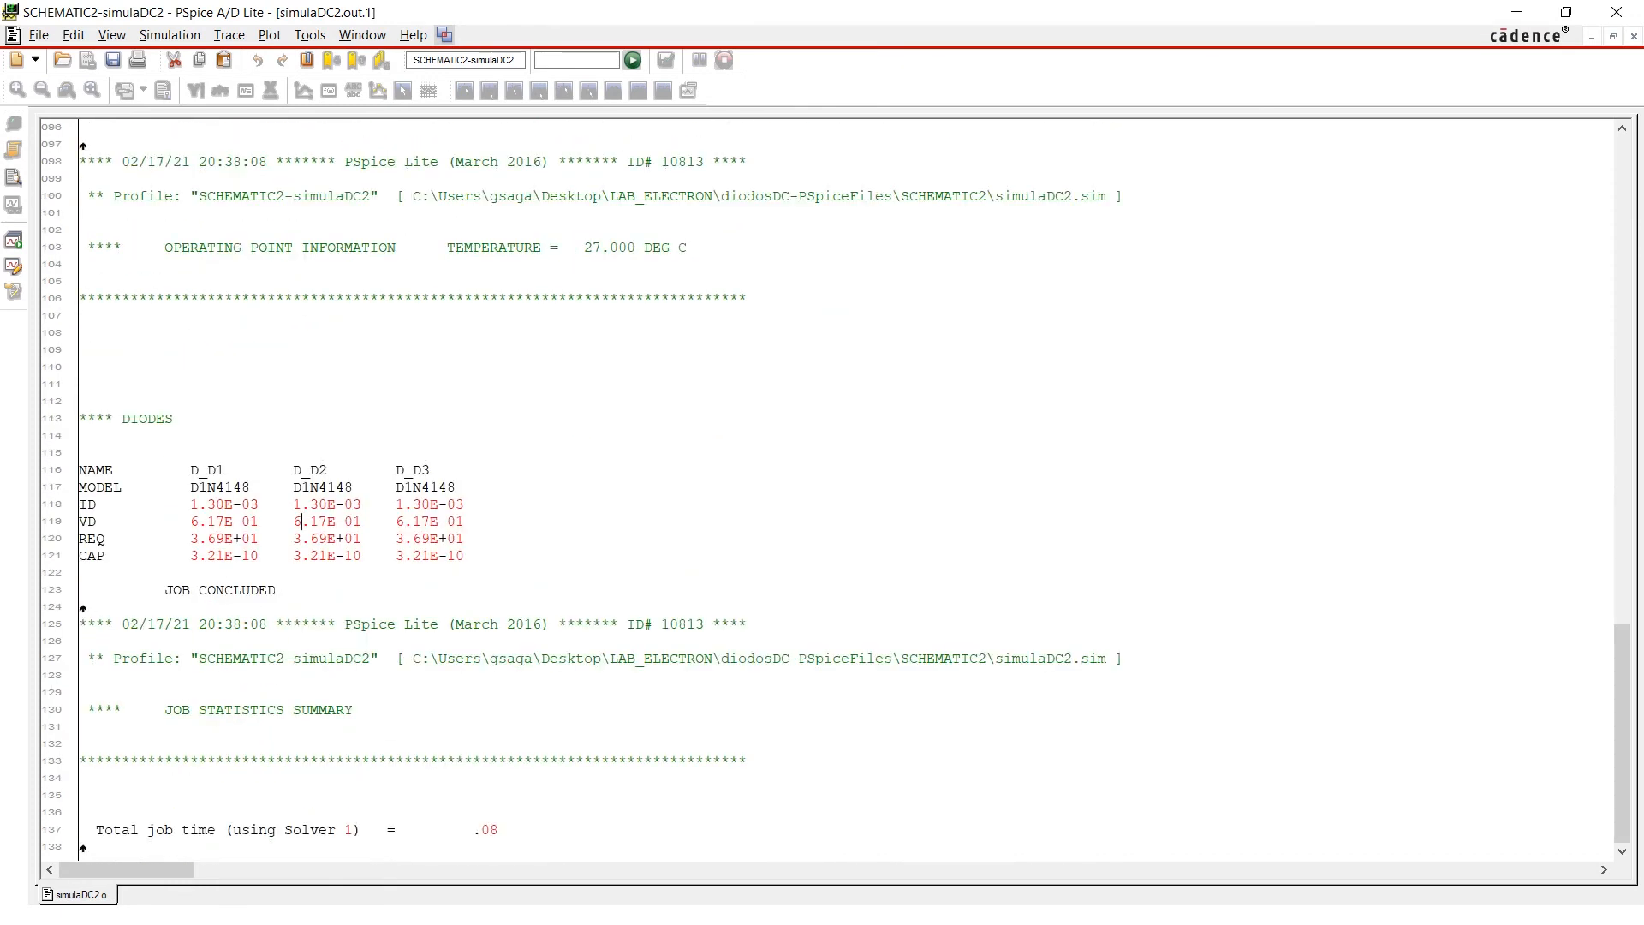
# Check the VD values of the three diodes and the ID value of D1 in the operating point table
pyautogui.moveTo(189, 521); pyautogui.dragTo(464, 521)
pyautogui.click(464, 521)
pyautogui.moveTo(190, 504); pyautogui.dragTo(259, 505)
pyautogui.scroll(2, 827, 490)
pyautogui.scroll(-2, 828, 490)
# Switch back to the OrCAD Capture schematic, enable the bias voltage display and disable the bias current display
pyautogui.hotkey('alt', 'Tab')
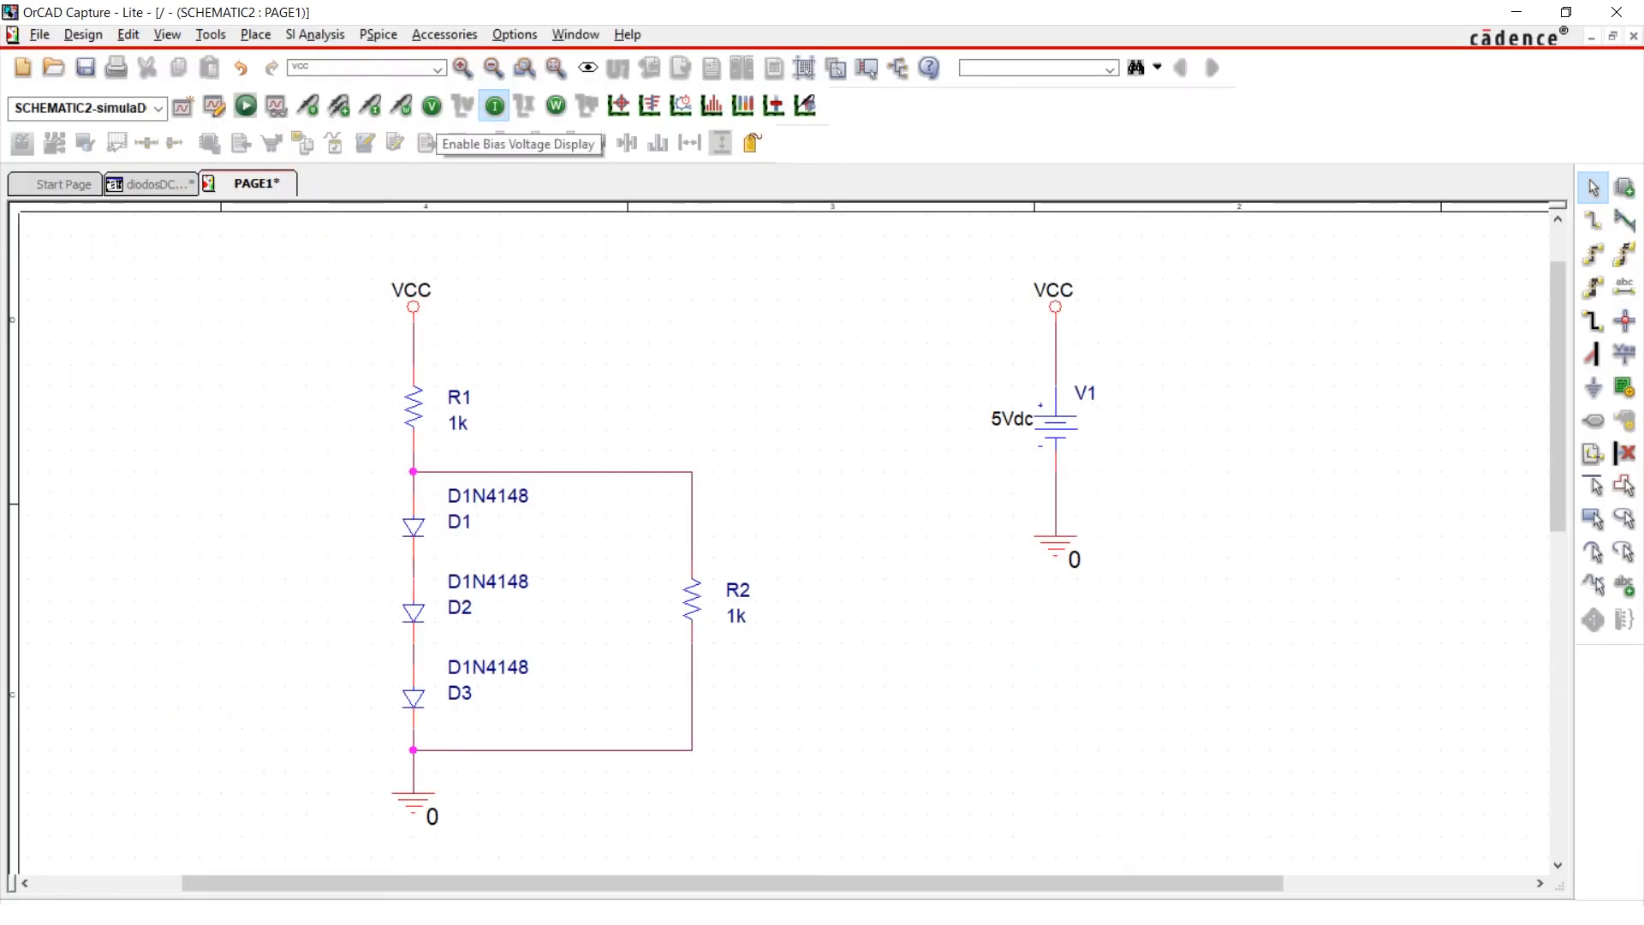
pyautogui.click(433, 106)
pyautogui.click(495, 105)
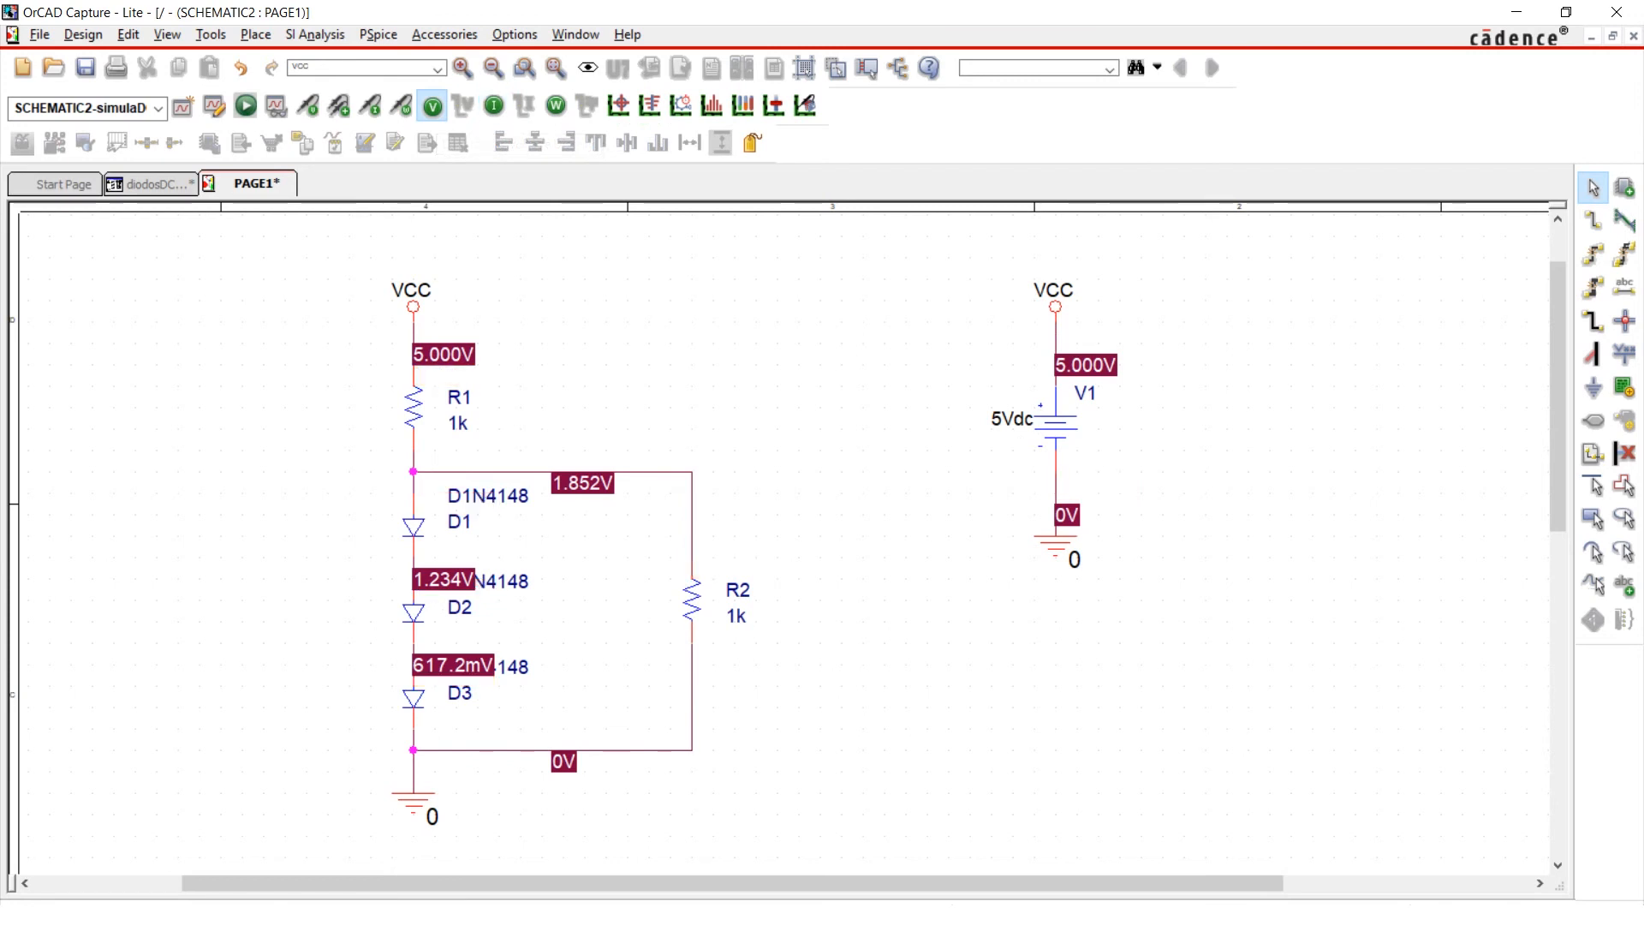